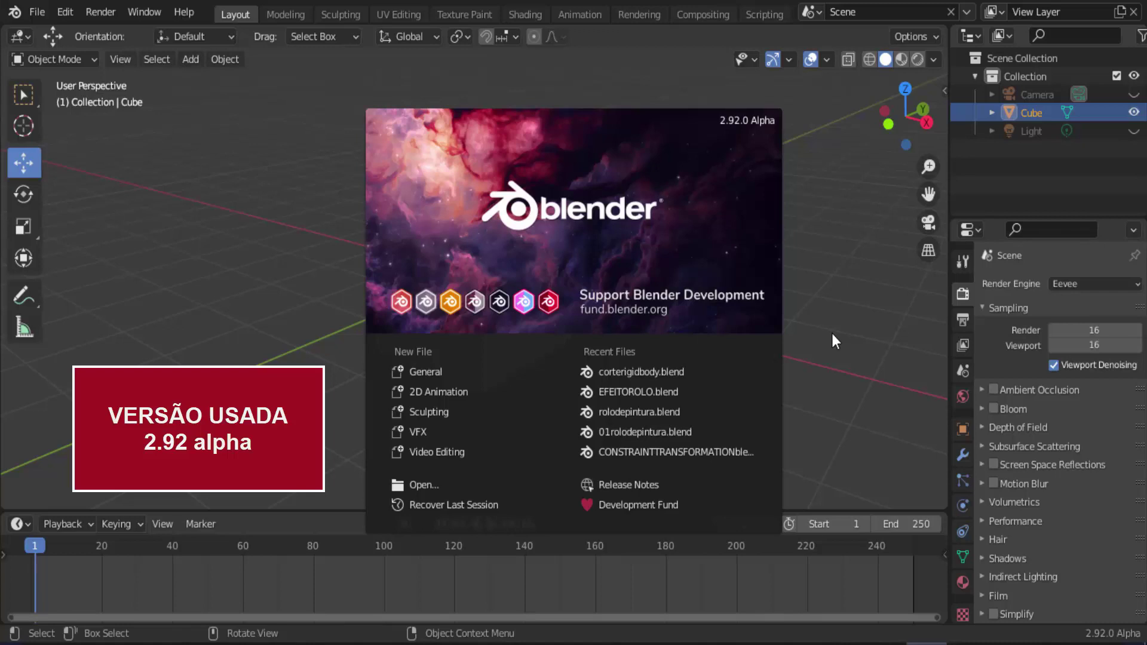
Subdivide the default cube's entire mesh three times in Edit Mode, then return to Object Mode.
{"action": "left_click", "coordinate": [830, 338]}
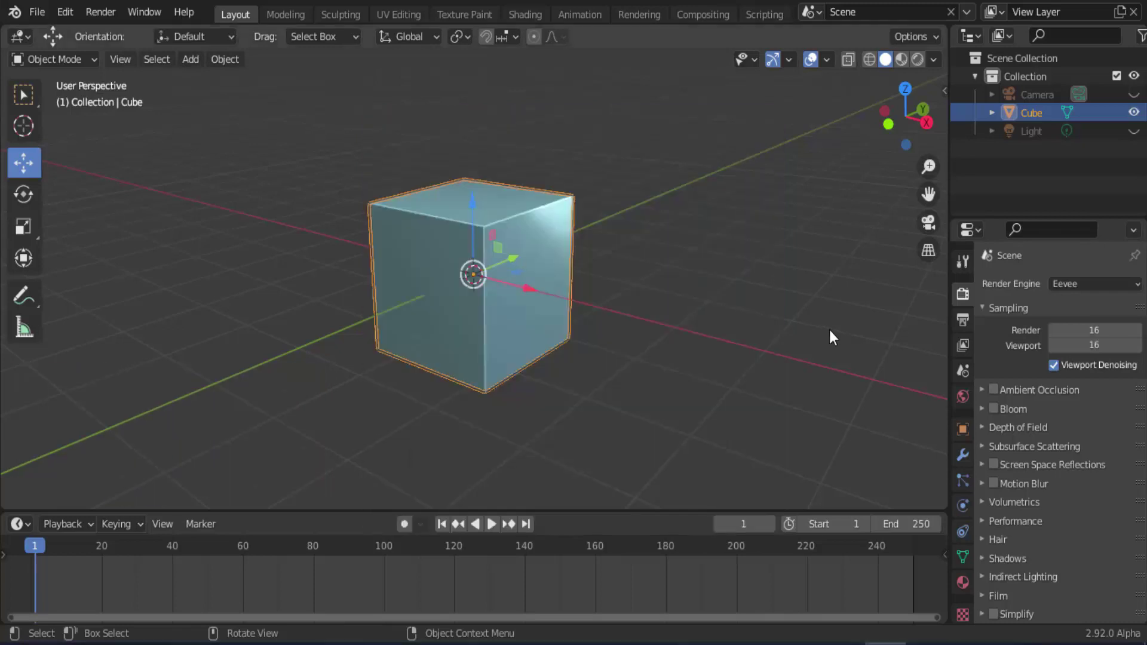
{"action": "middle_click_drag", "start_coordinate": [702, 268], "coordinate": [626, 238]}
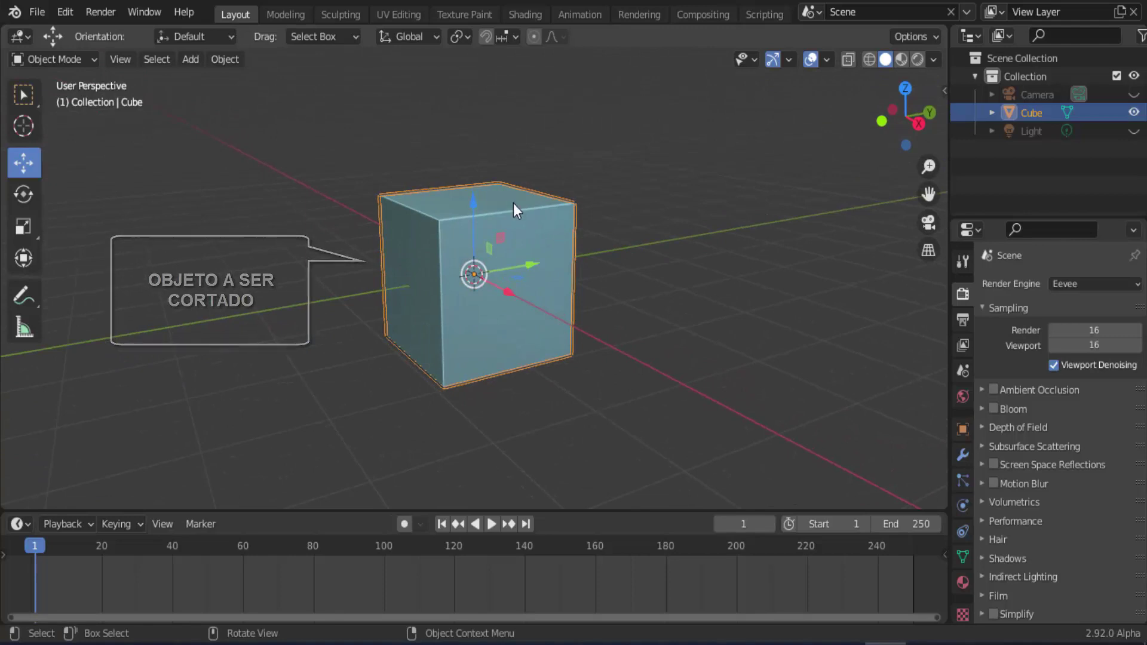
{"action": "left_click", "coordinate": [58, 59]}
{"action": "left_click", "coordinate": [55, 99]}
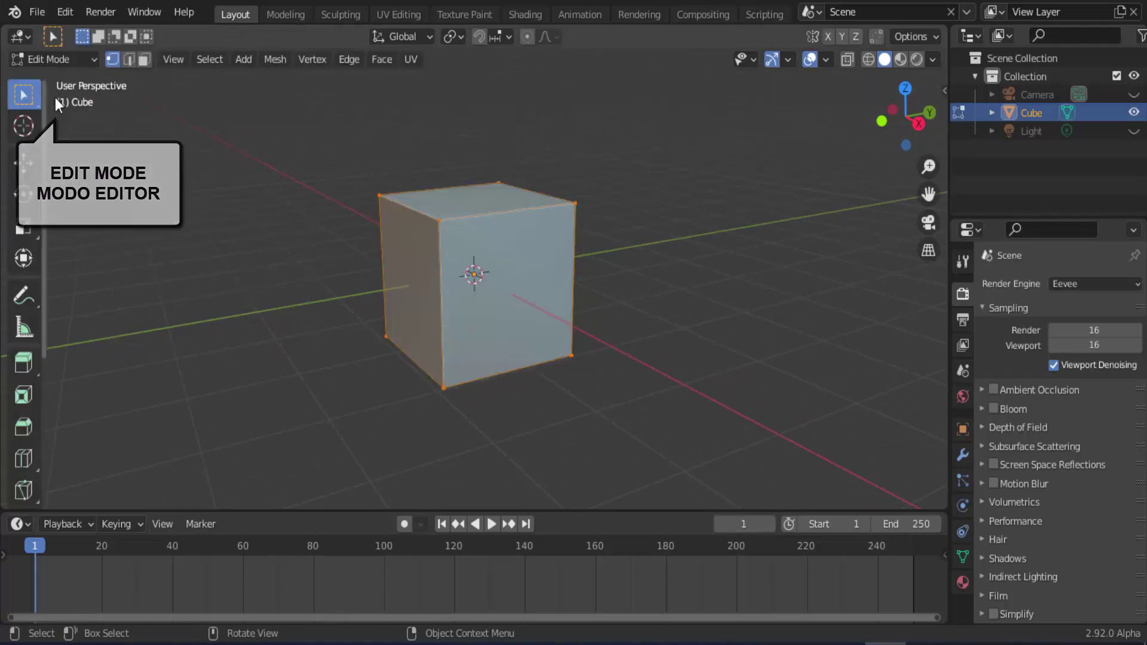
{"action": "right_click", "coordinate": [746, 138]}
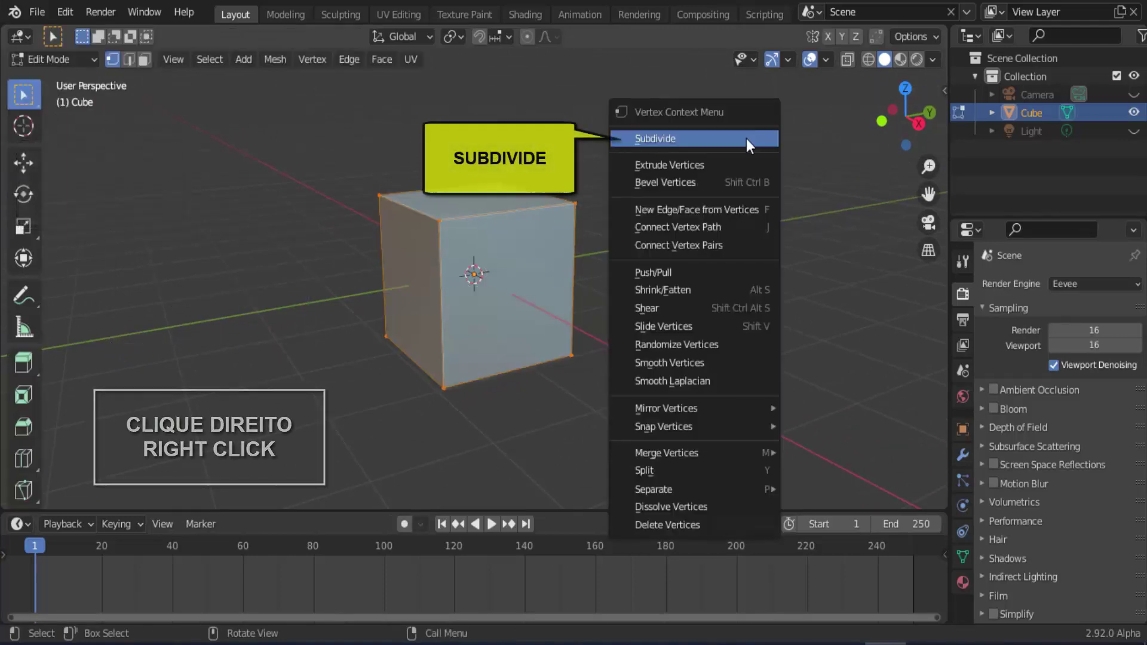
{"action": "left_click", "coordinate": [746, 139]}
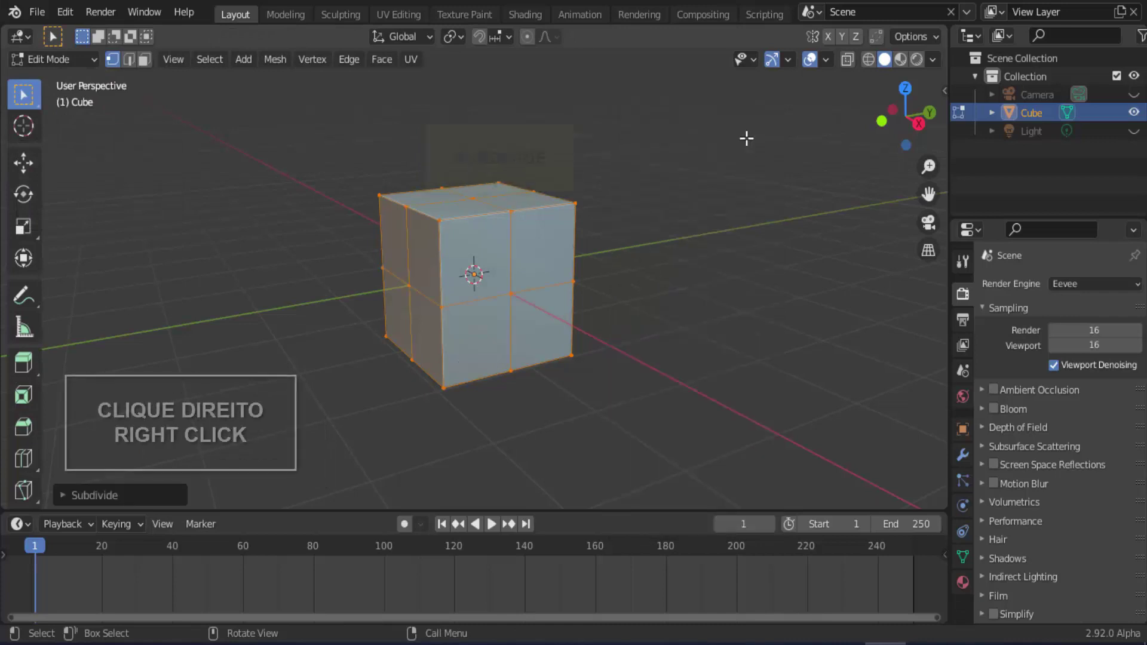
{"action": "right_click", "coordinate": [747, 139]}
{"action": "left_click", "coordinate": [747, 139]}
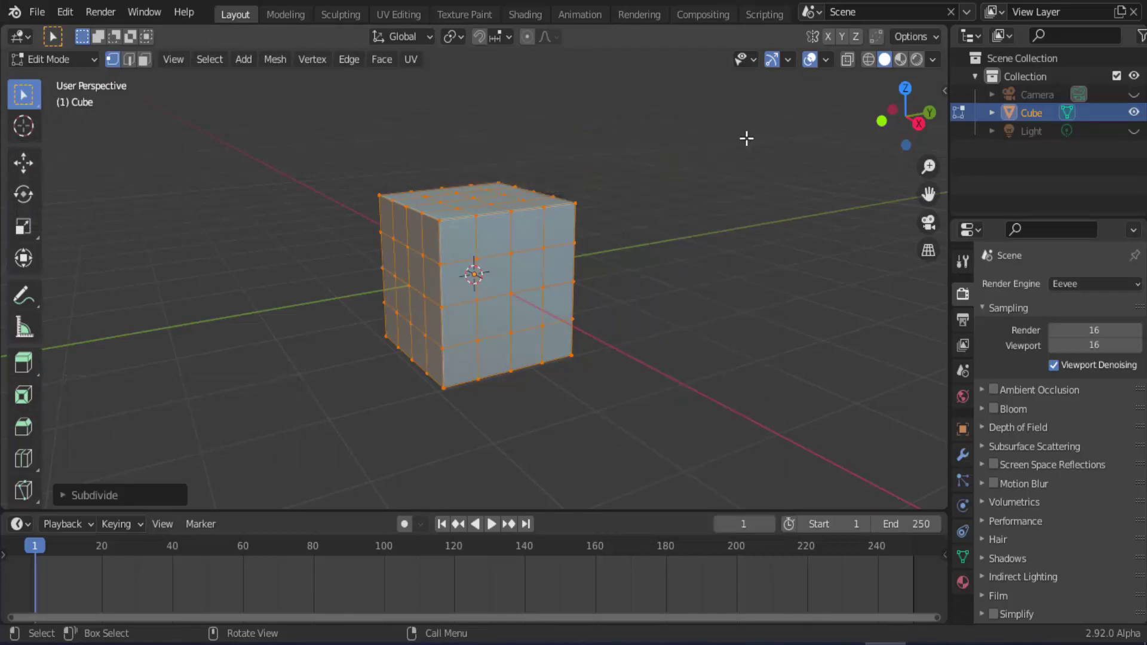
{"action": "right_click", "coordinate": [746, 146]}
{"action": "left_click", "coordinate": [746, 139]}
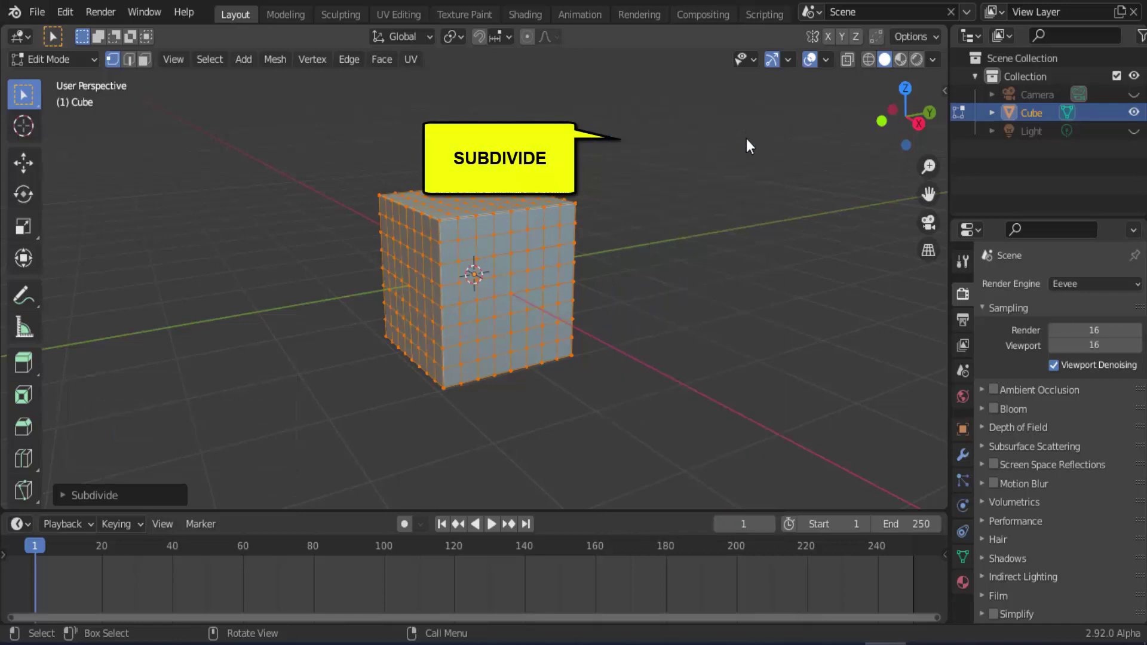
{"action": "left_click", "coordinate": [55, 60]}
{"action": "left_click", "coordinate": [58, 80]}
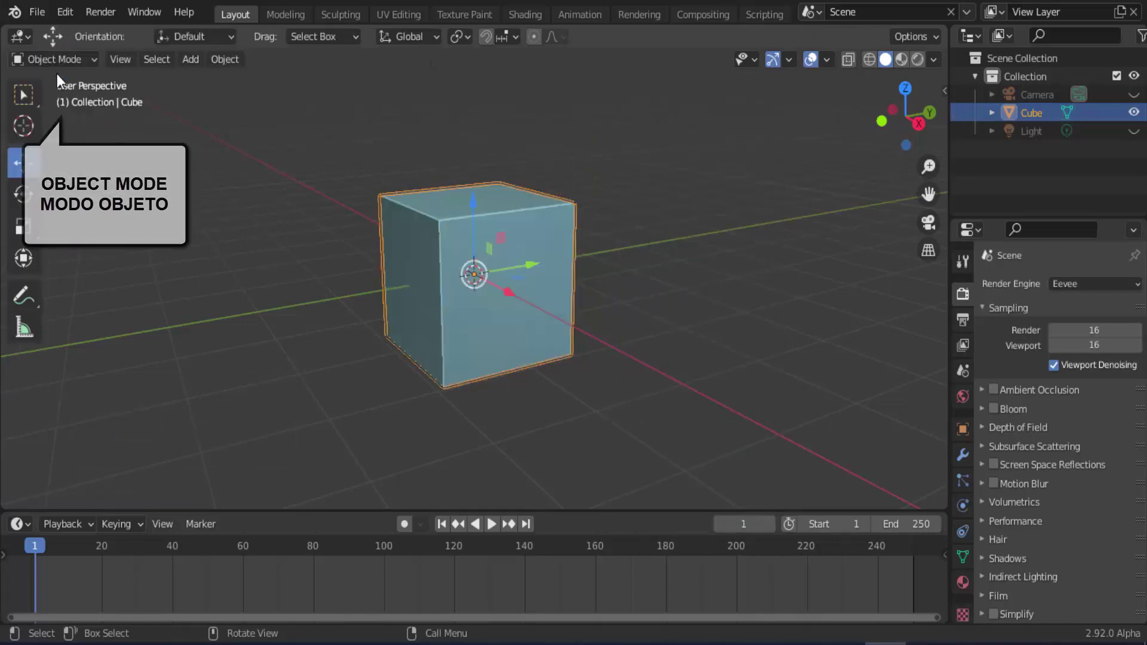
Rename the subdivided cube as "objeto alvo".
{"action": "double_click", "coordinate": [1038, 113]}
{"action": "key", "text": "BackSpace"}
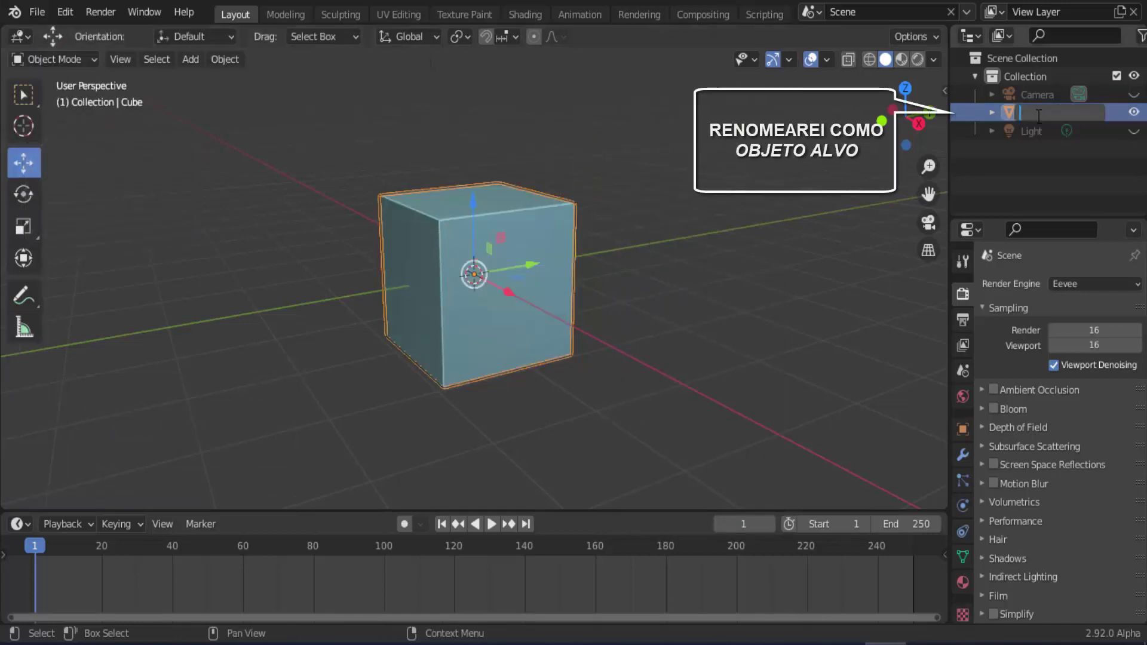
{"action": "type", "text": "objeto alvo"}
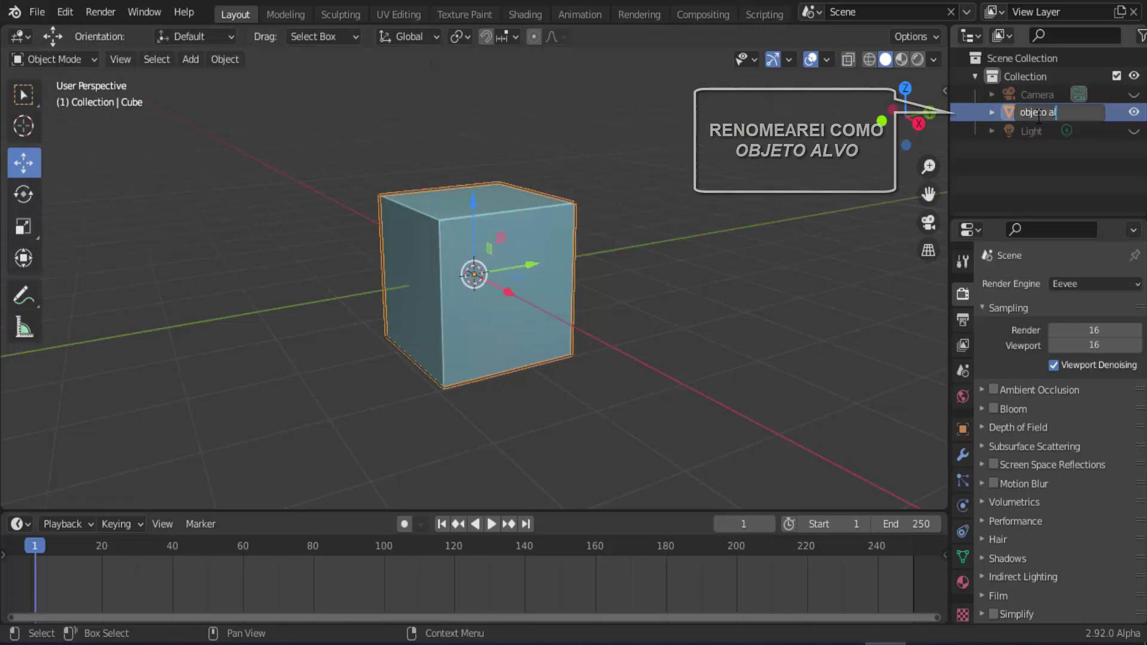
{"action": "key", "text": "Return"}
Add a second cube mesh and scale it up uniformly until it is somewhat larger than the objeto alvo cube.
{"action": "left_click", "coordinate": [189, 59]}
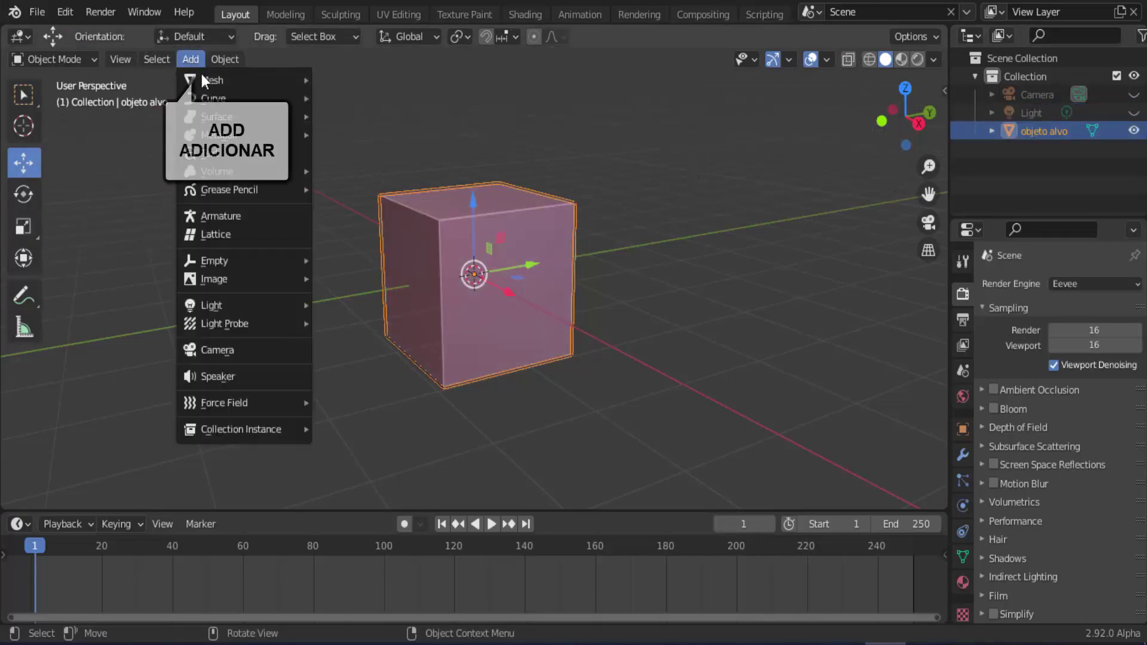
{"action": "mouse_move", "coordinate": [217, 82]}
{"action": "left_click", "coordinate": [353, 98]}
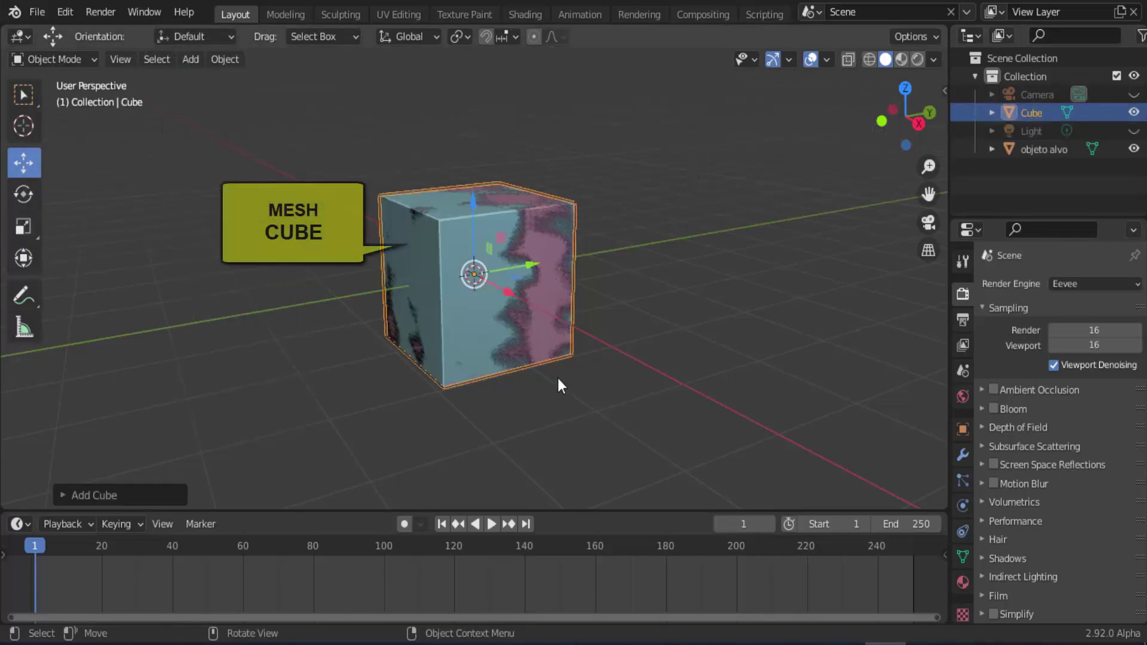
{"action": "key", "text": "s"}
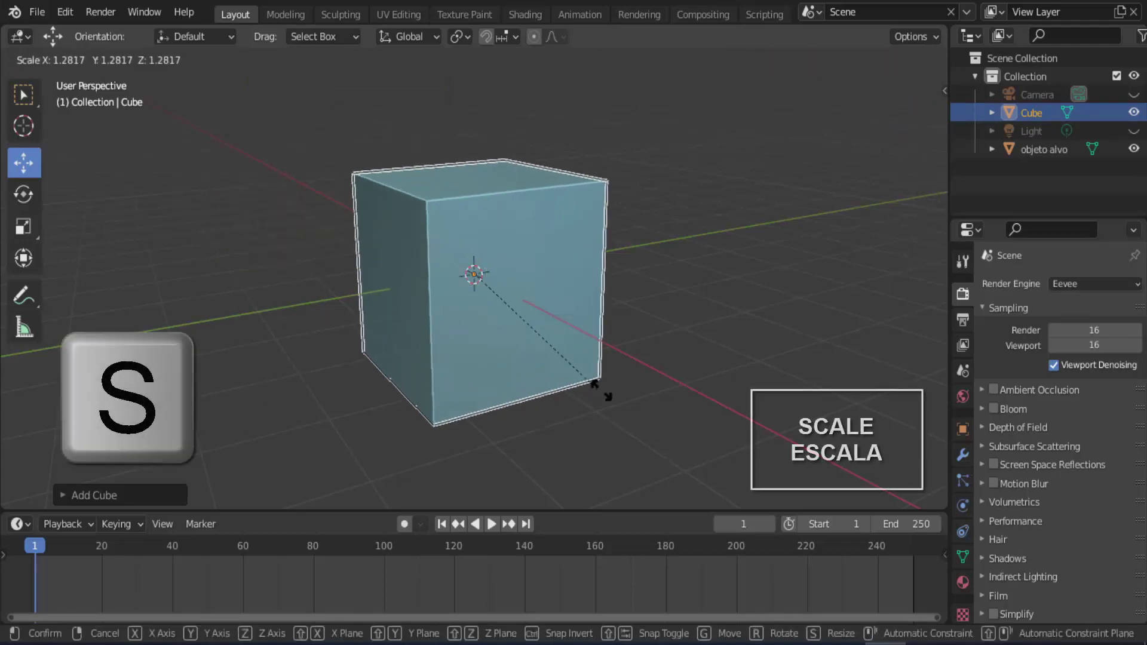
{"action": "left_click", "coordinate": [583, 406]}
Flatten the new cube into a thin plate by scaling it to 0.01 along the global Z axis.
{"action": "key", "text": "s"}
{"action": "key", "text": "z"}
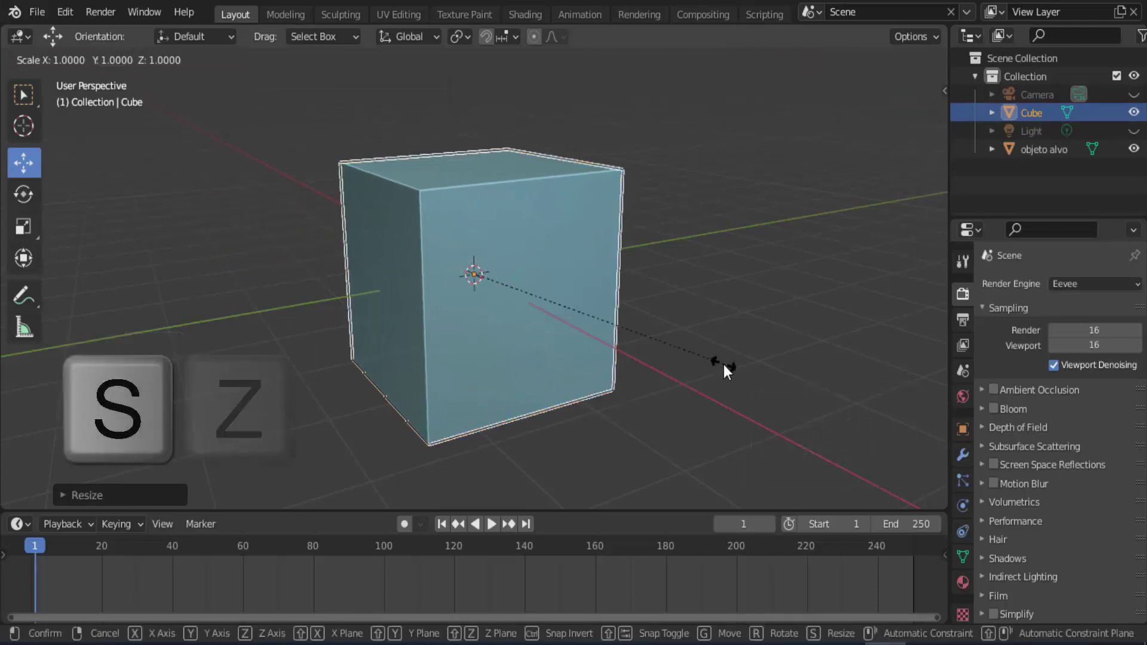
{"action": "key", "text": "period"}
{"action": "key", "text": "0"}
{"action": "key", "text": "1"}
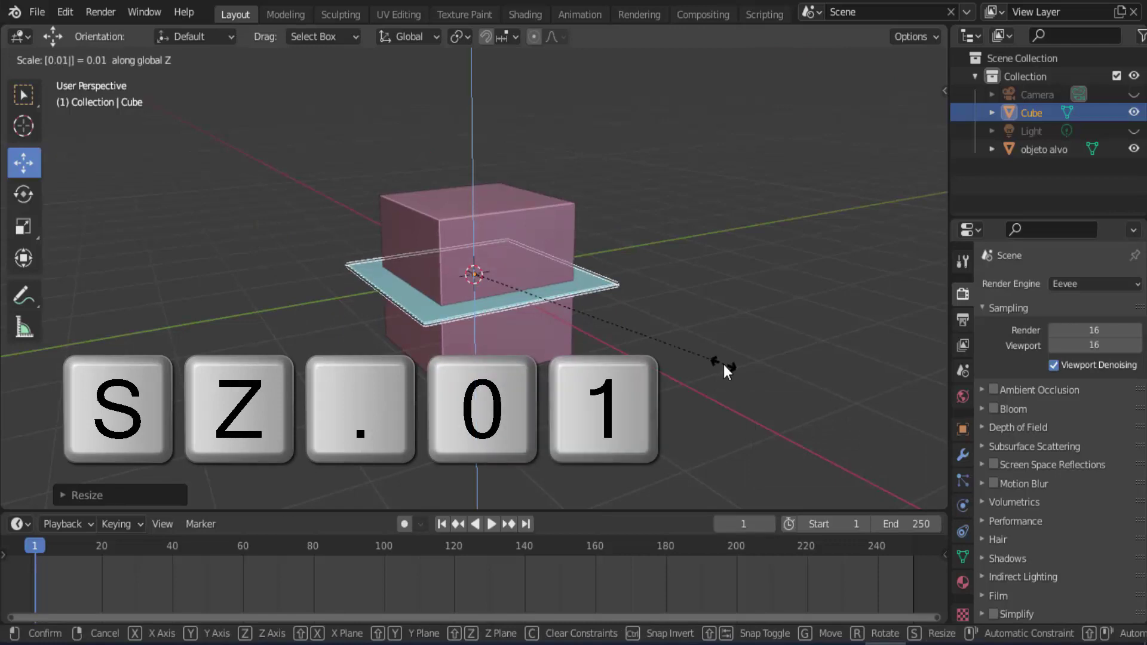
{"action": "left_click", "coordinate": [723, 364]}
Rotate the thin plate about 27 degrees around the global Y axis so it cuts diagonally through the target cube.
{"action": "middle_click_drag", "start_coordinate": [723, 364], "coordinate": [678, 372]}
{"action": "scroll", "coordinate": [597, 308], "scroll_direction": "up", "scroll_amount": 1}
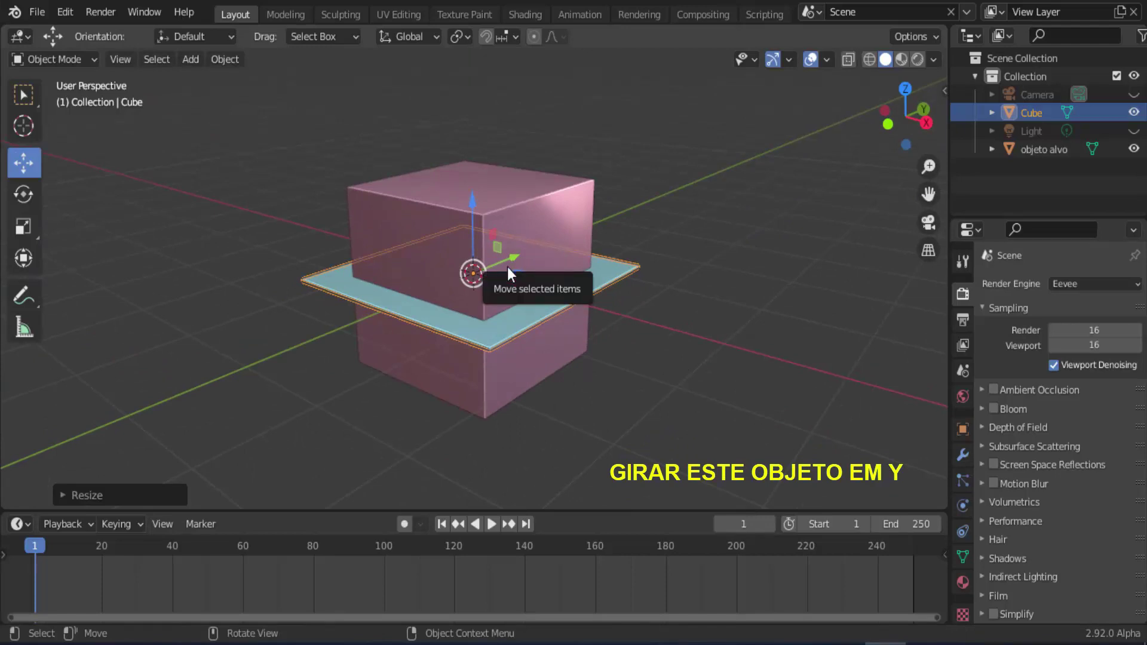
{"action": "key", "text": "r"}
{"action": "key", "text": "y"}
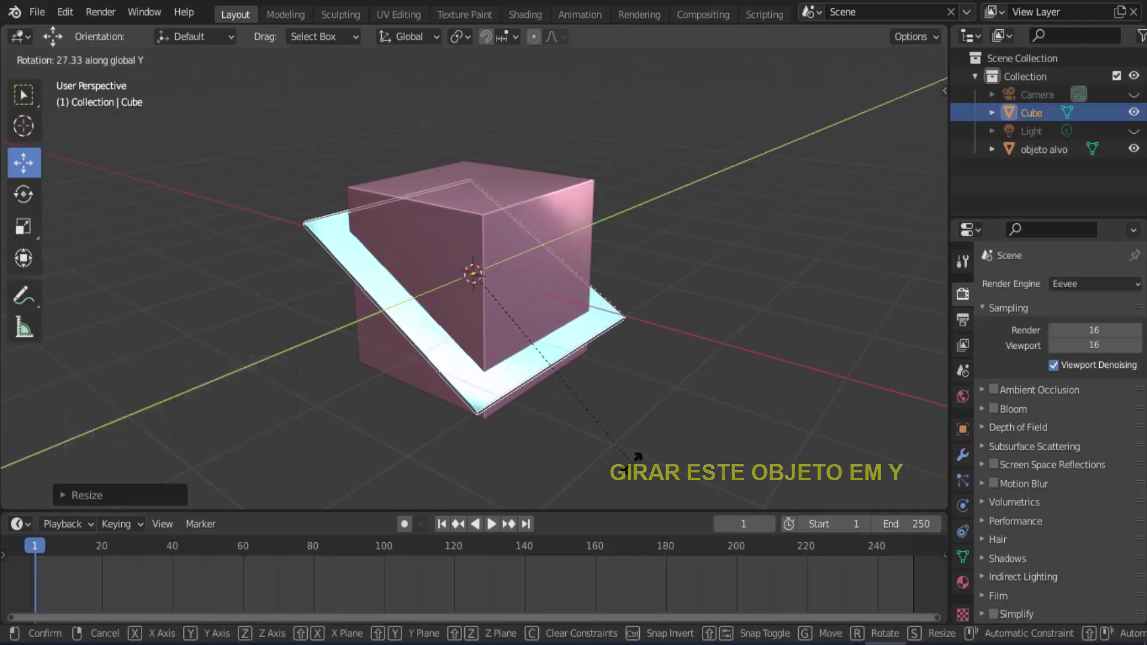
{"action": "left_click", "coordinate": [634, 472]}
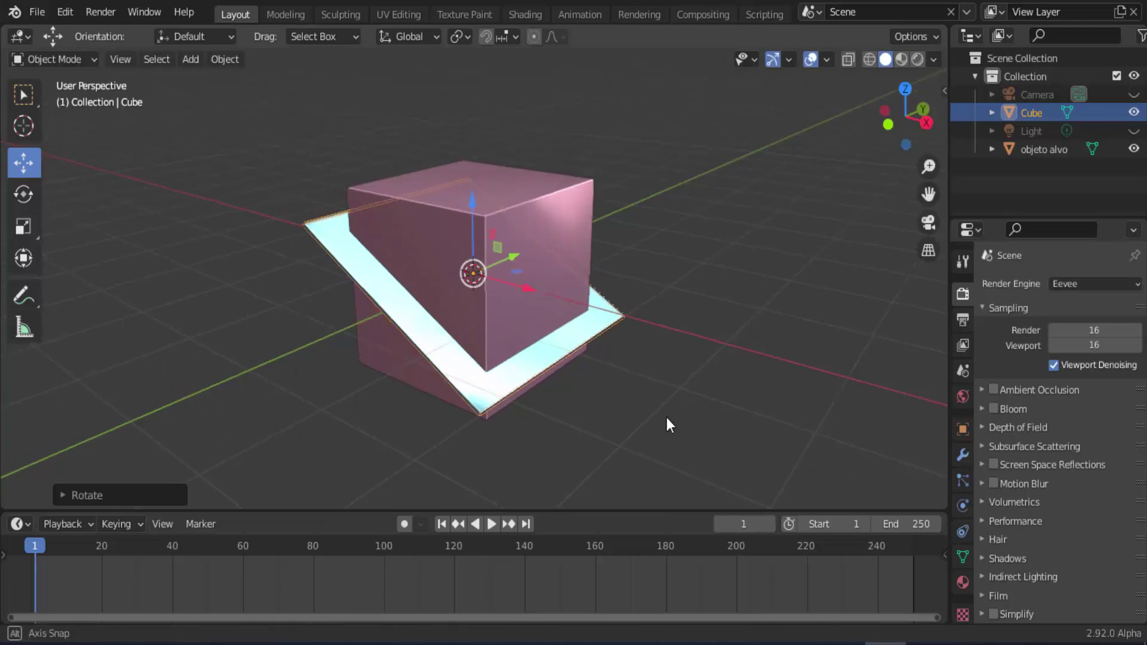
Set the transform orientation to Local and slide the plate along its local X axis until it is clear above the target cube.
{"action": "middle_click_drag", "start_coordinate": [665, 417], "coordinate": [708, 406]}
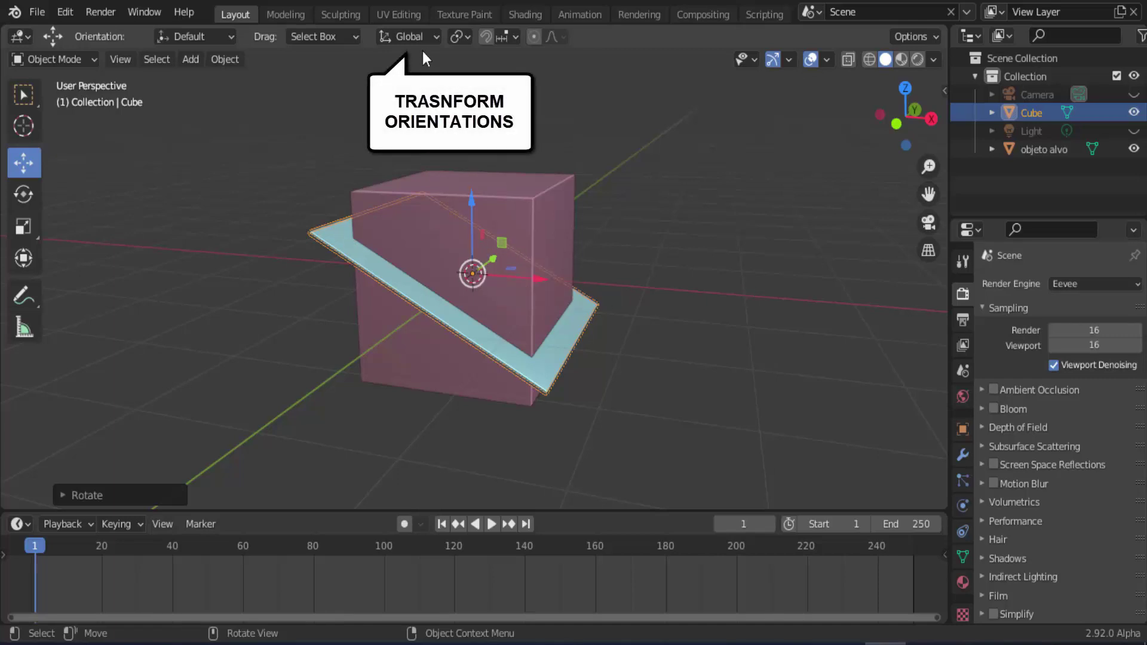
{"action": "left_click", "coordinate": [437, 37]}
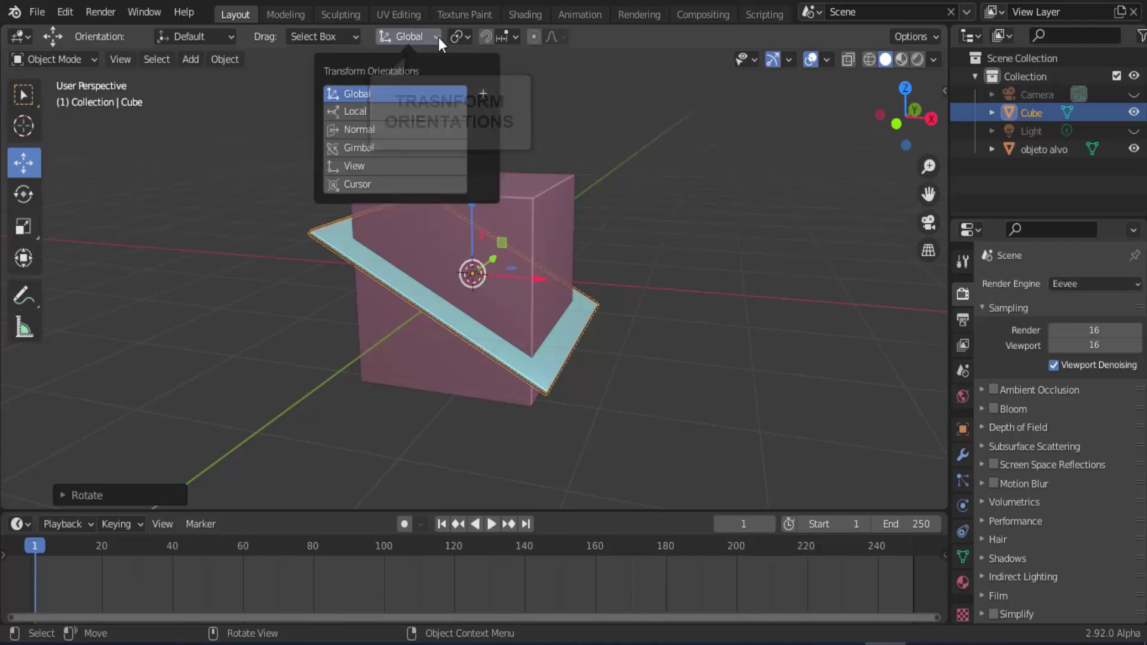
{"action": "left_click", "coordinate": [361, 111]}
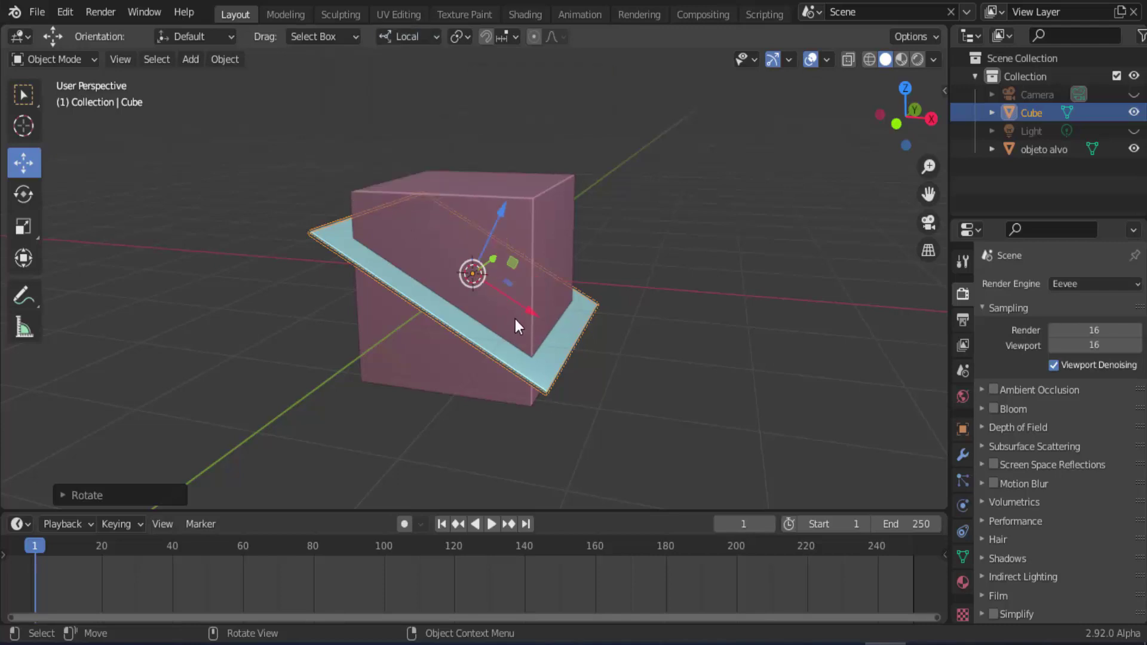
{"action": "left_click_drag", "start_coordinate": [529, 313], "coordinate": [300, 281]}
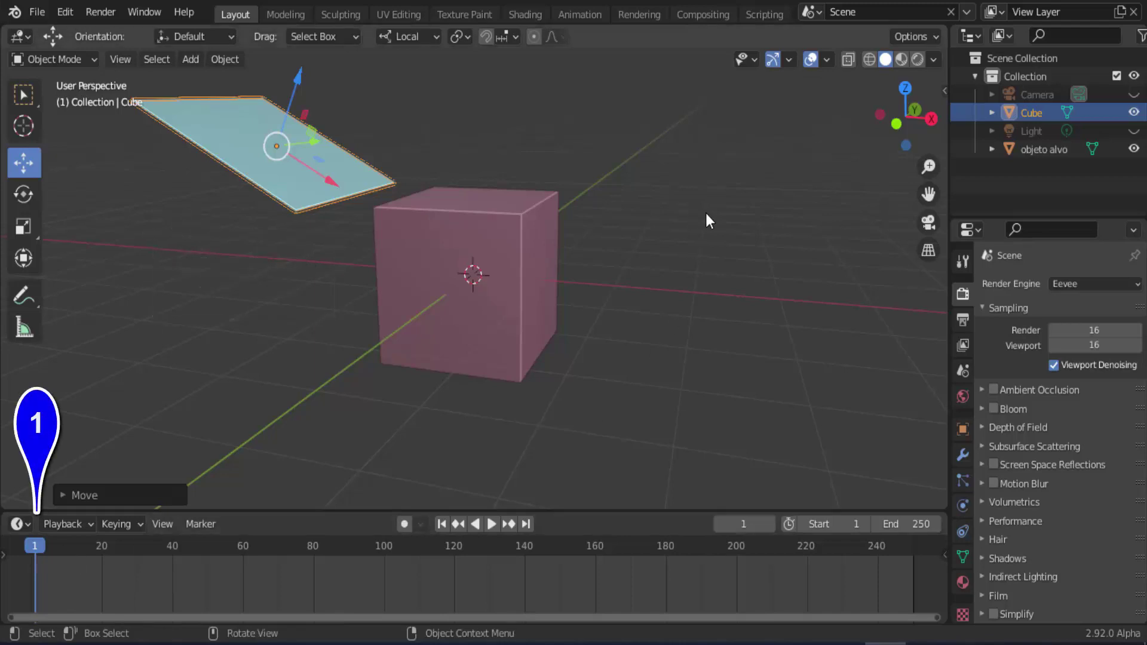
Insert Location keyframes for the plate at frames 1 and 20, keeping it in the same position.
{"action": "key", "text": "i"}
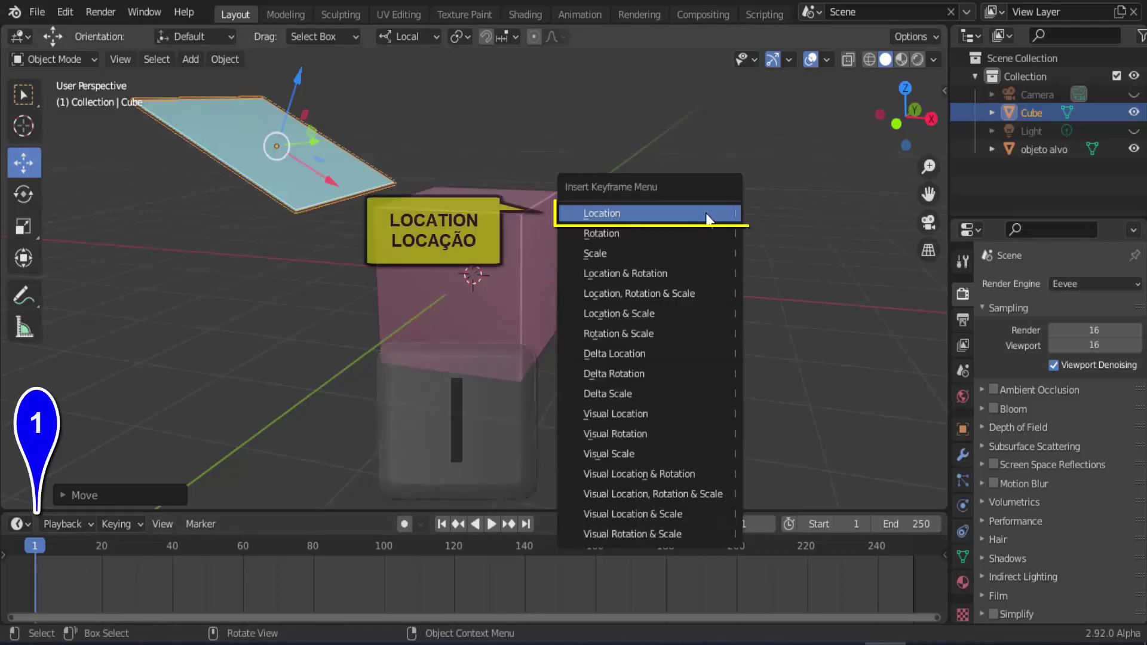
{"action": "left_click", "coordinate": [707, 215]}
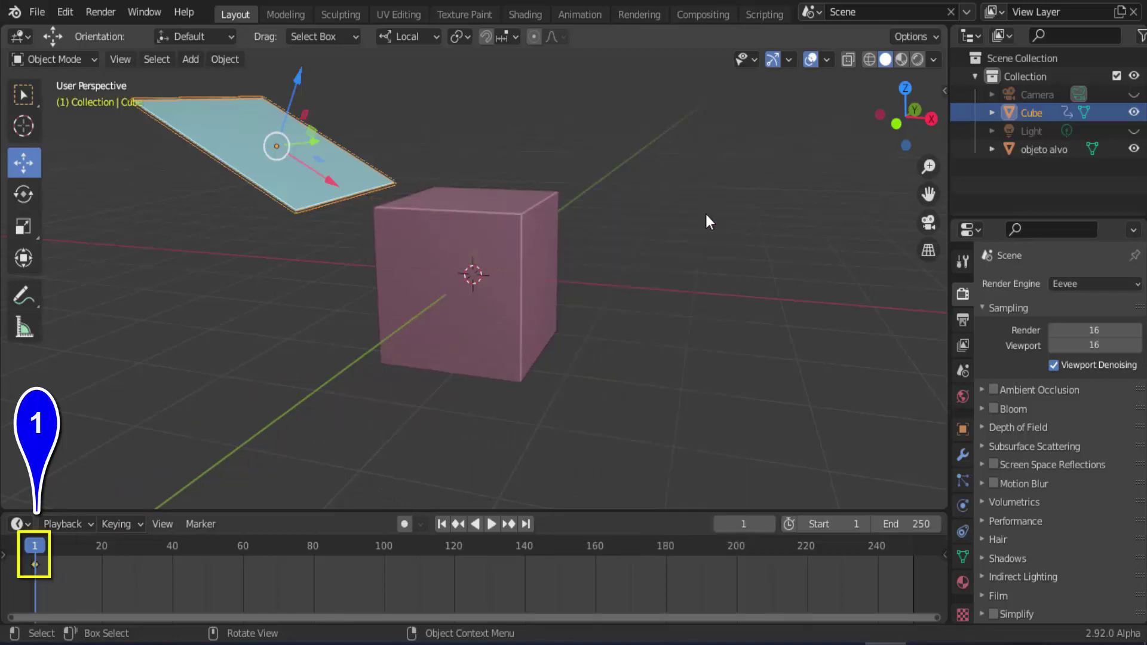
{"action": "key", "text": "space"}
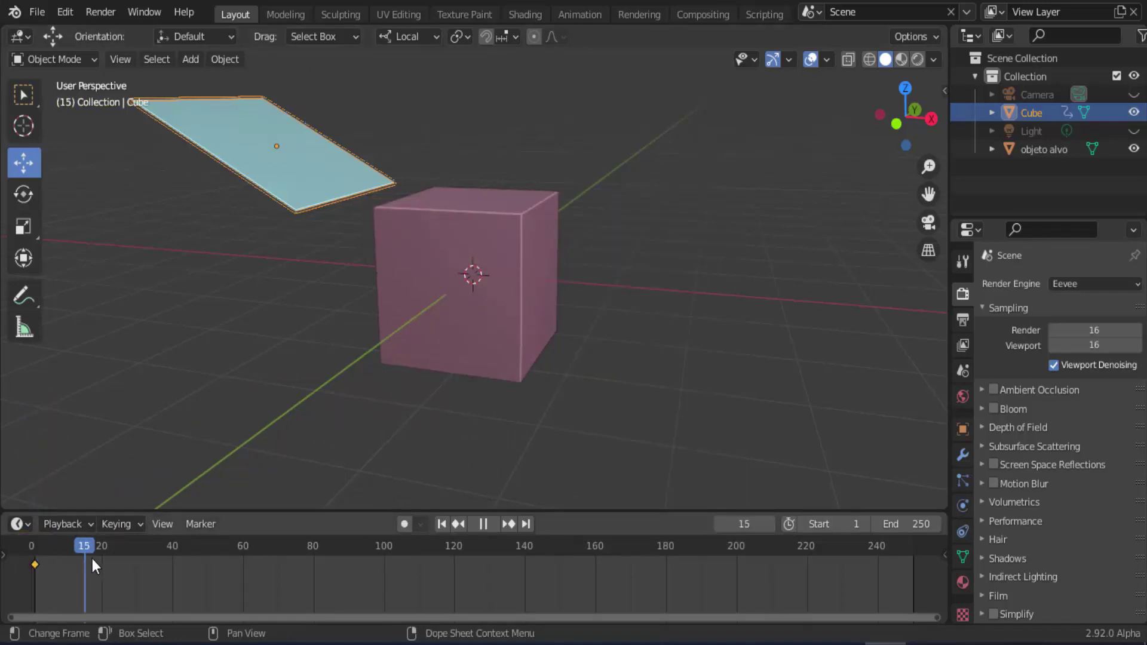
{"action": "left_click_drag", "start_coordinate": [92, 558], "coordinate": [103, 560]}
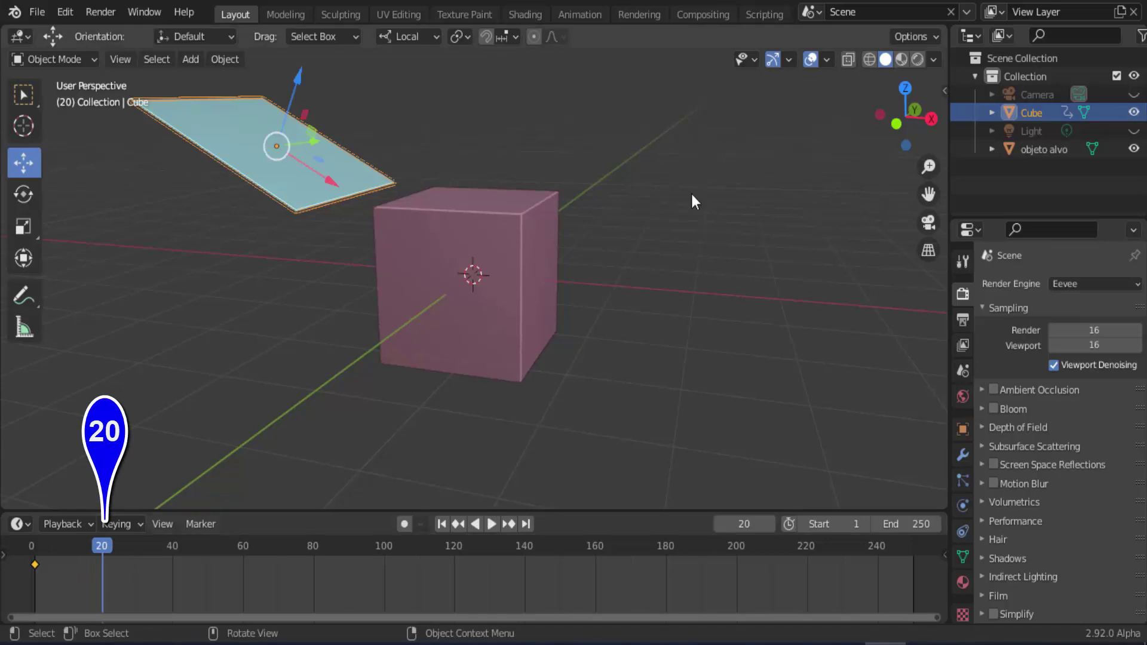
{"action": "key", "text": "i"}
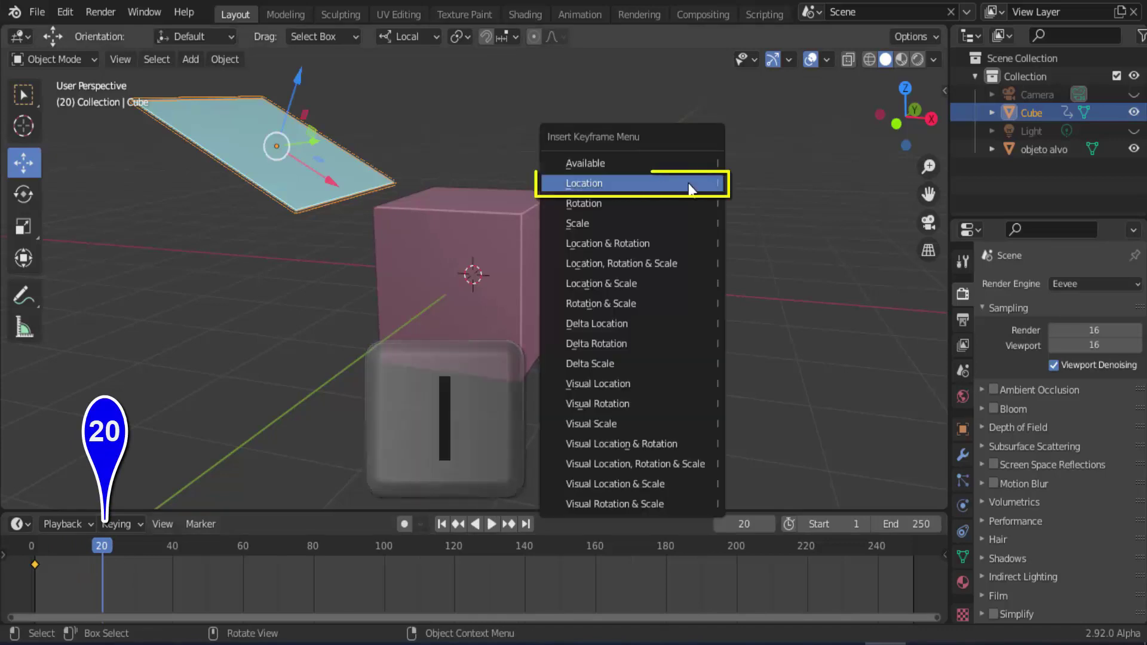
{"action": "left_click", "coordinate": [689, 185]}
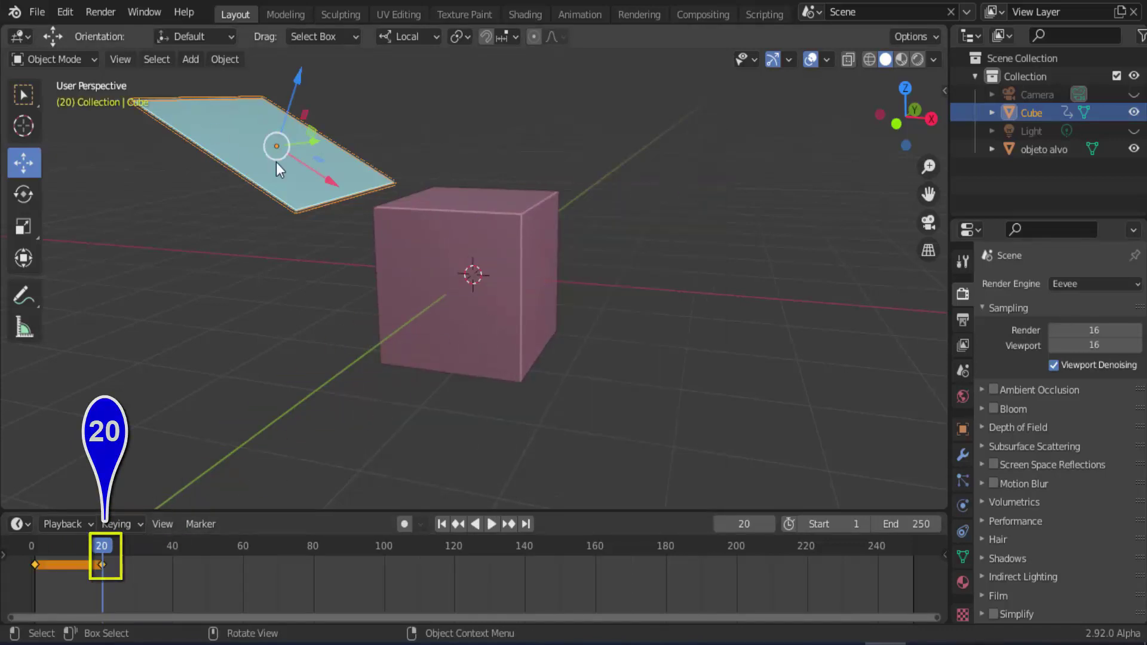
At frame 80, slide the plate along its local X axis back through the target cube's centre and insert a Location keyframe.
{"action": "left_click_drag", "start_coordinate": [100, 547], "coordinate": [216, 571]}
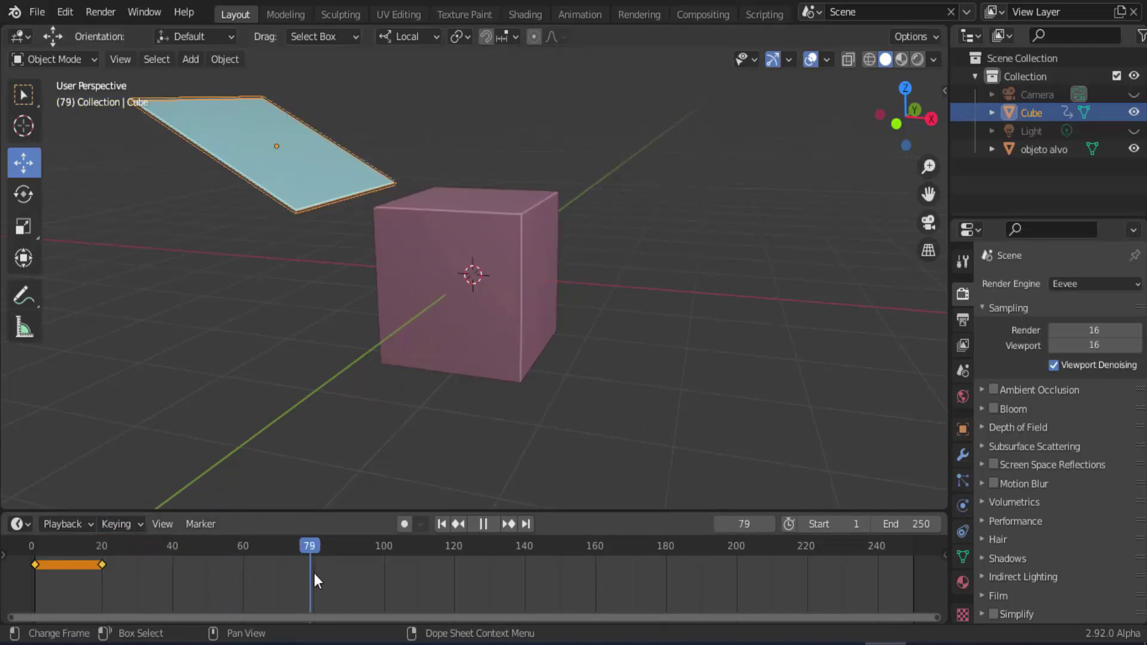
{"action": "left_click_drag", "start_coordinate": [313, 573], "coordinate": [315, 571]}
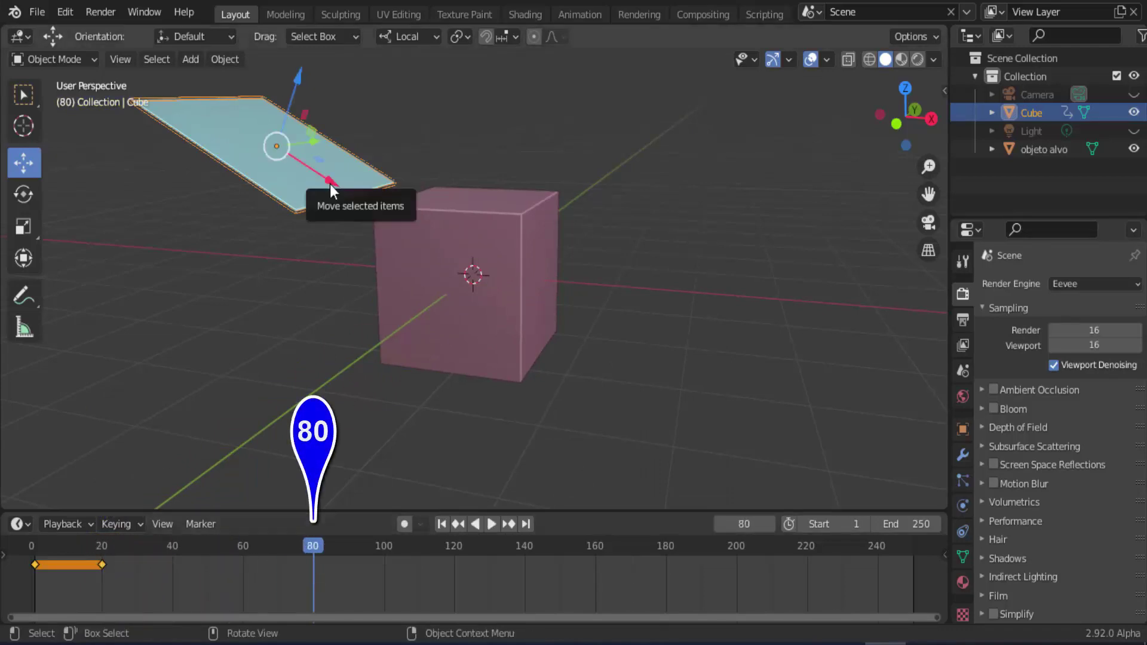
{"action": "left_click_drag", "start_coordinate": [330, 182], "coordinate": [489, 379]}
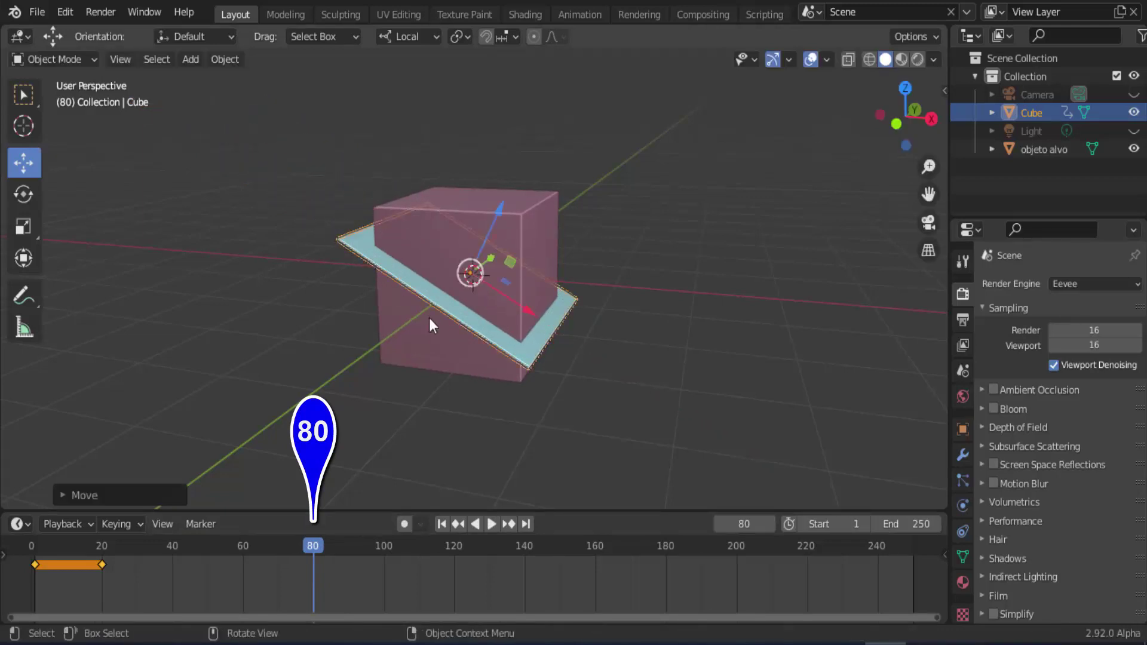
{"action": "key", "text": "i"}
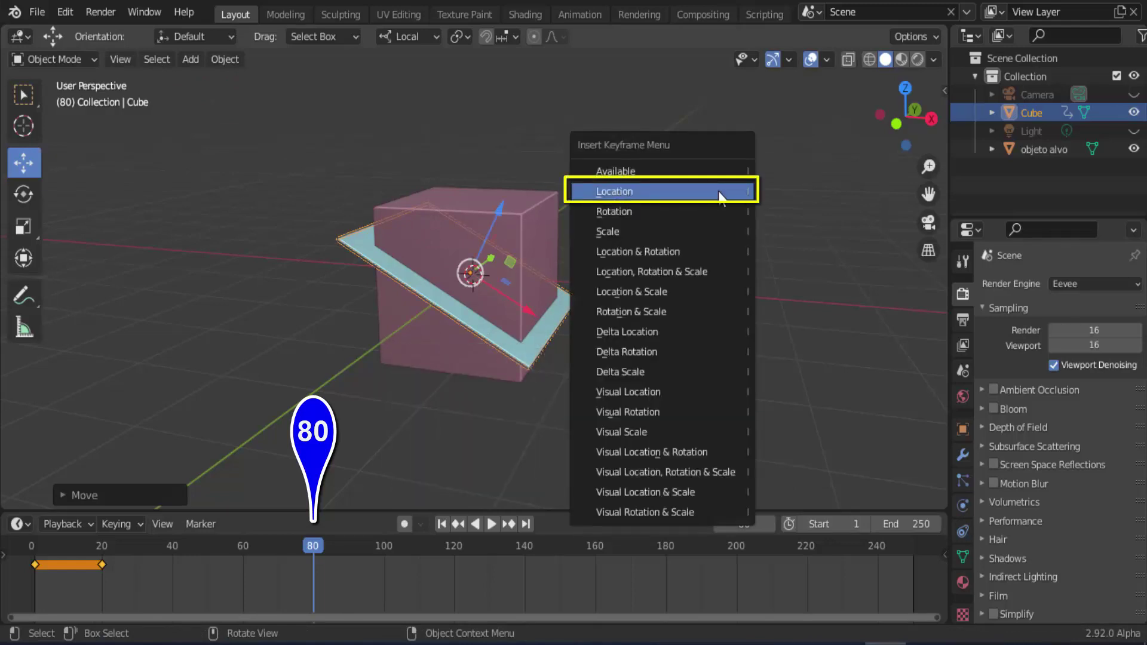
{"action": "left_click", "coordinate": [718, 190]}
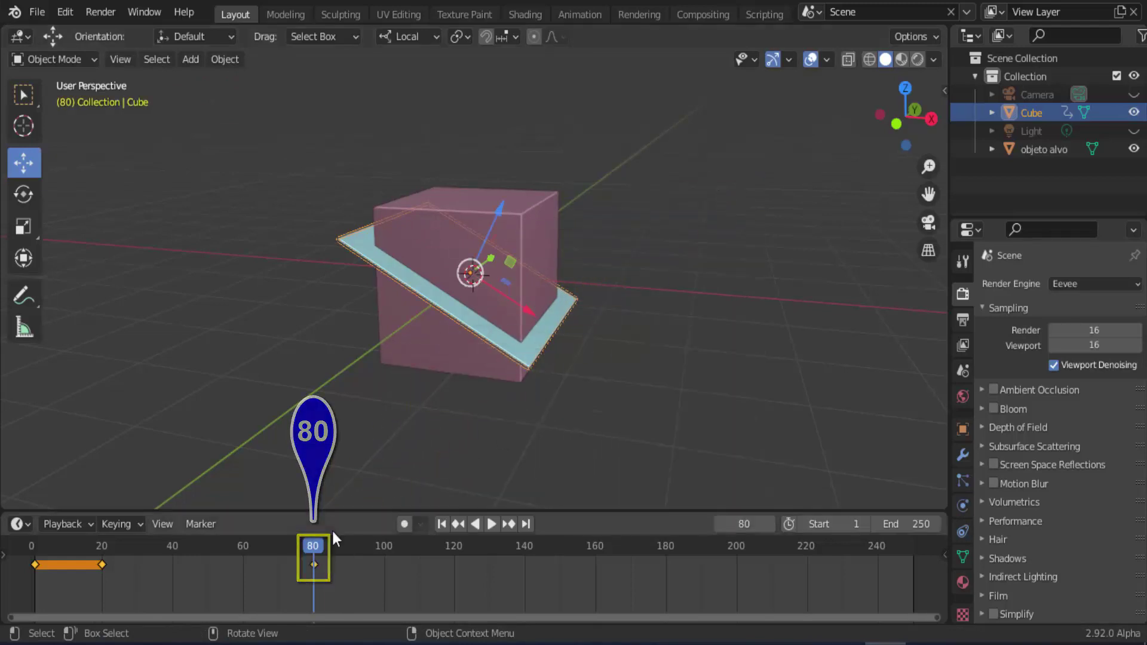
Insert a Location keyframe for the plate at frame 100, keeping it in the same position through the target cube.
{"action": "key", "text": "space"}
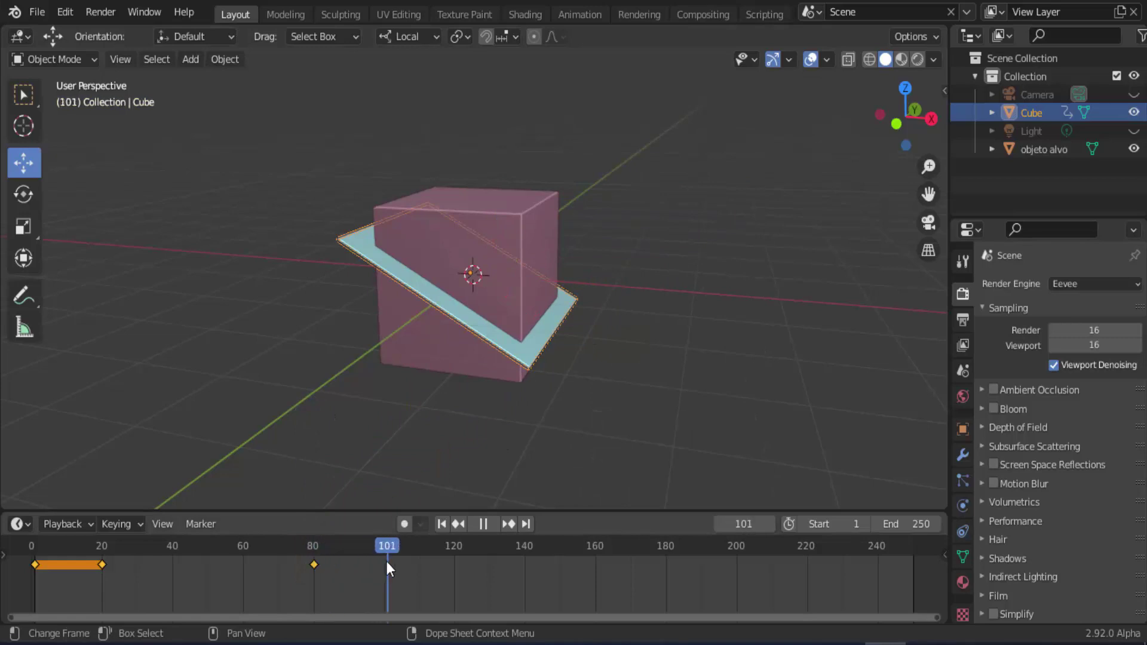
{"action": "left_click_drag", "start_coordinate": [387, 562], "coordinate": [385, 563]}
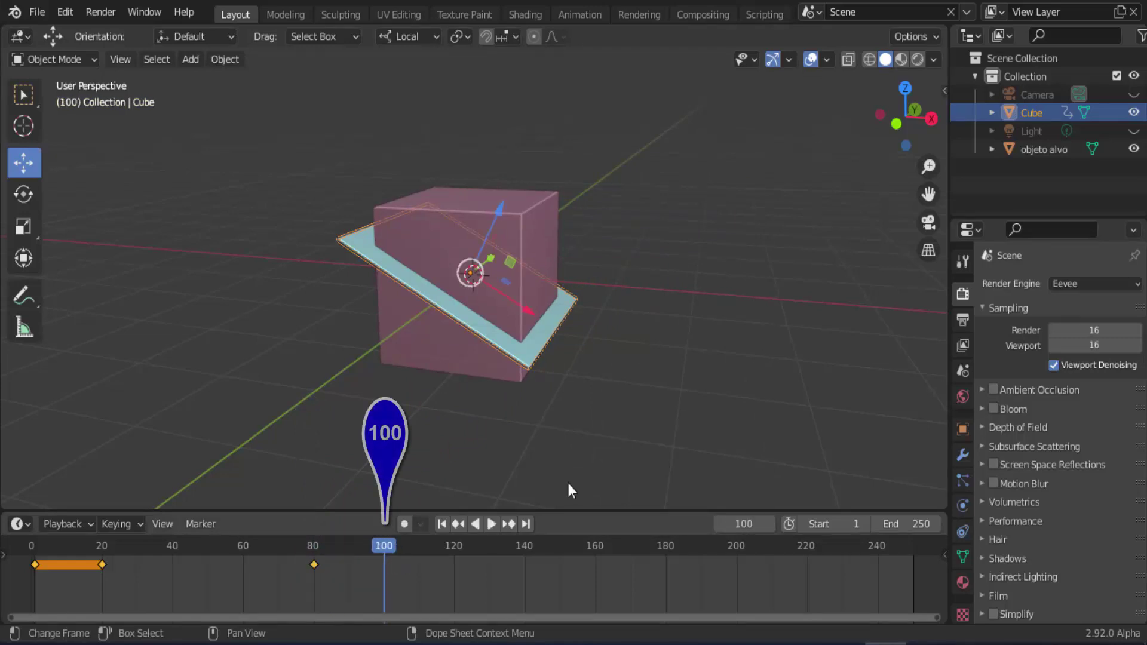
{"action": "key", "text": "i"}
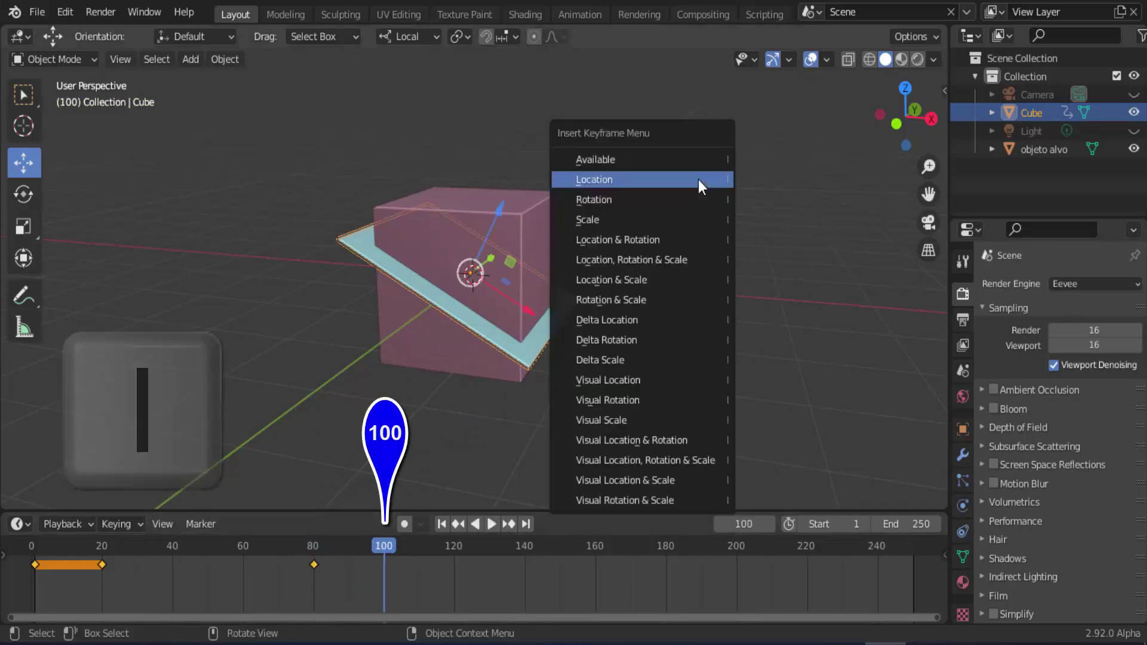
{"action": "left_click", "coordinate": [698, 180]}
At frame 140, slide the plate along its local X axis up and out of the target cube and insert a Location keyframe.
{"action": "key", "text": "space"}
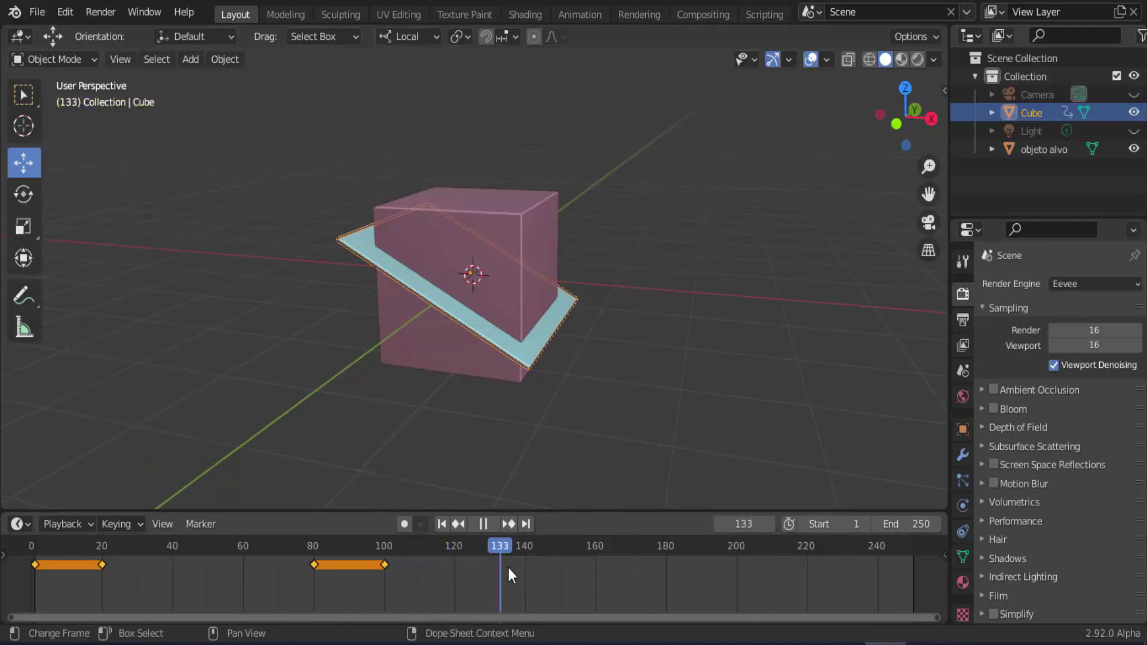
{"action": "left_click_drag", "start_coordinate": [520, 563], "coordinate": [526, 554]}
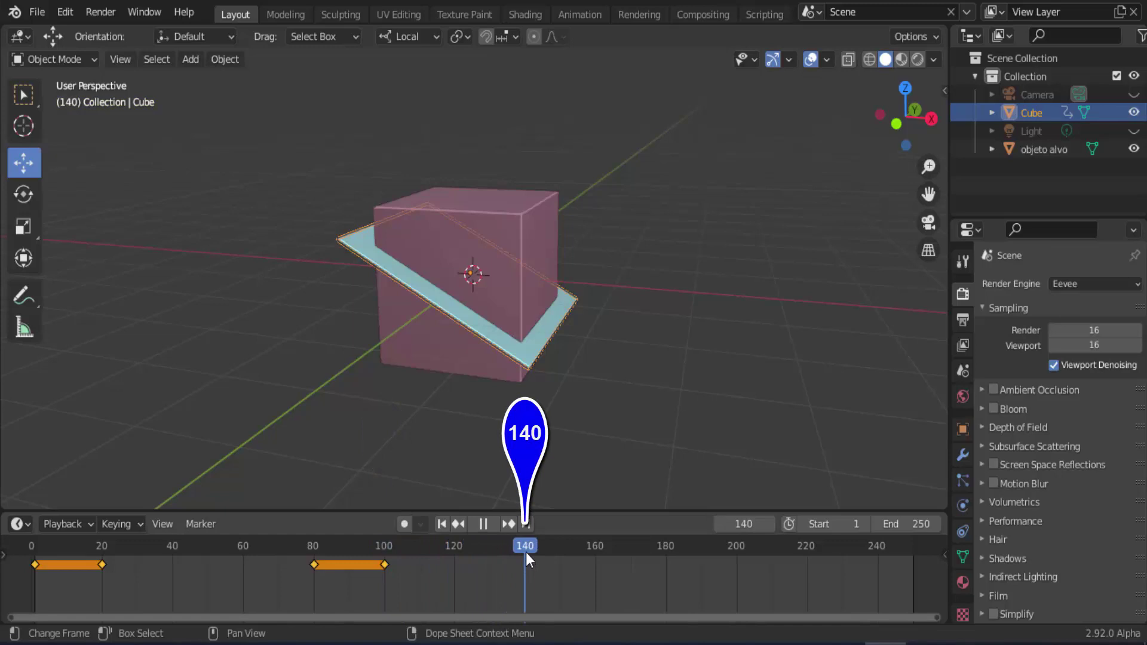
{"action": "key", "text": "space"}
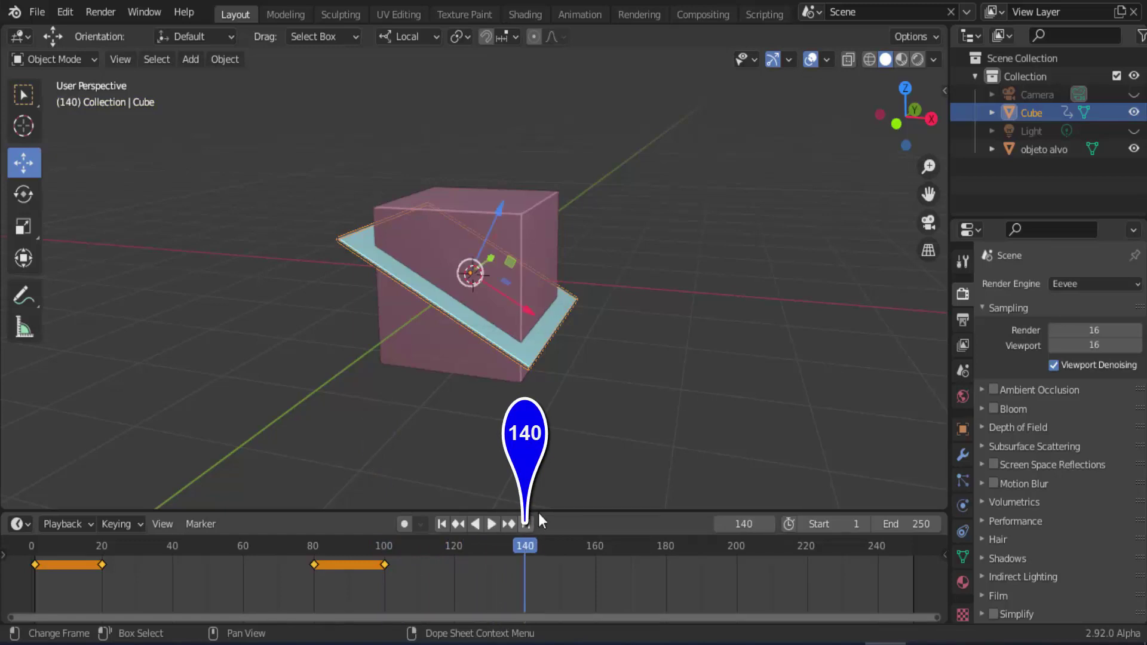
{"action": "left_click_drag", "start_coordinate": [525, 309], "coordinate": [227, 184]}
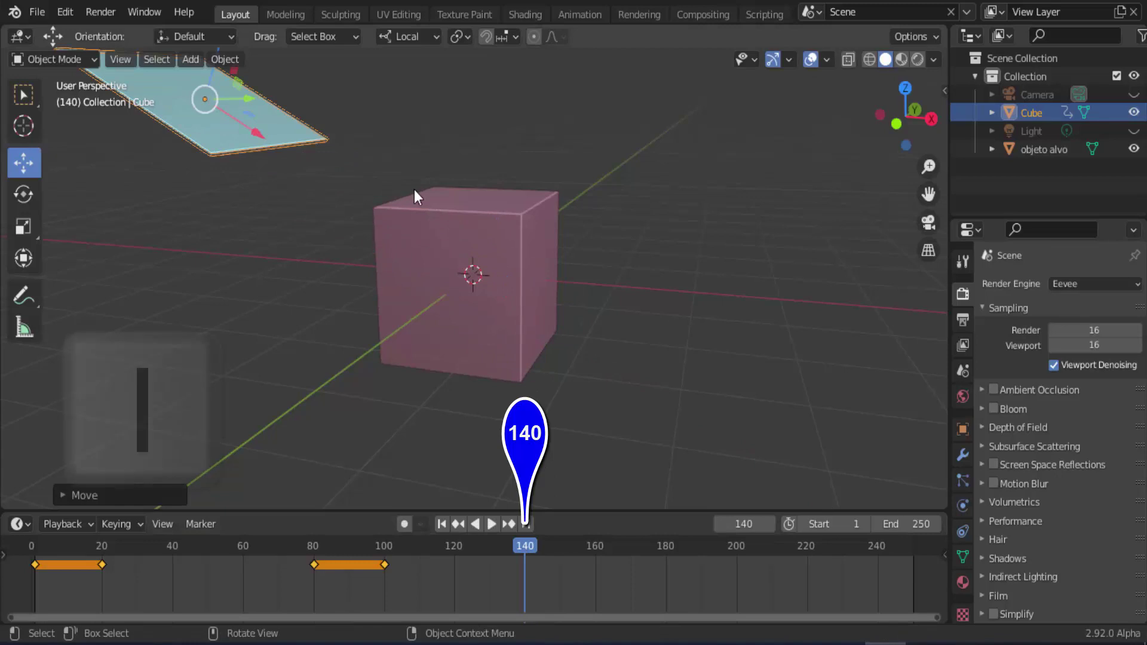
{"action": "key", "text": "i"}
{"action": "left_click", "coordinate": [700, 162]}
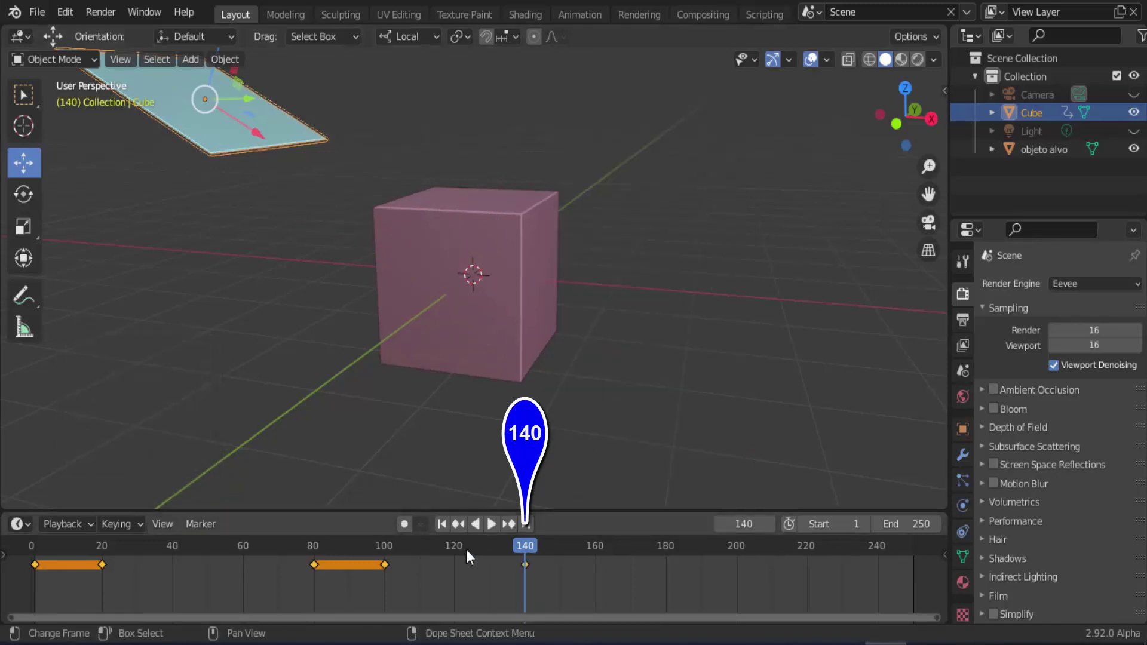
Play the plate's animation from the first frame past its last keyframe to check the motion, and return to frame 1.
{"action": "left_click", "coordinate": [442, 523]}
{"action": "left_click", "coordinate": [496, 527]}
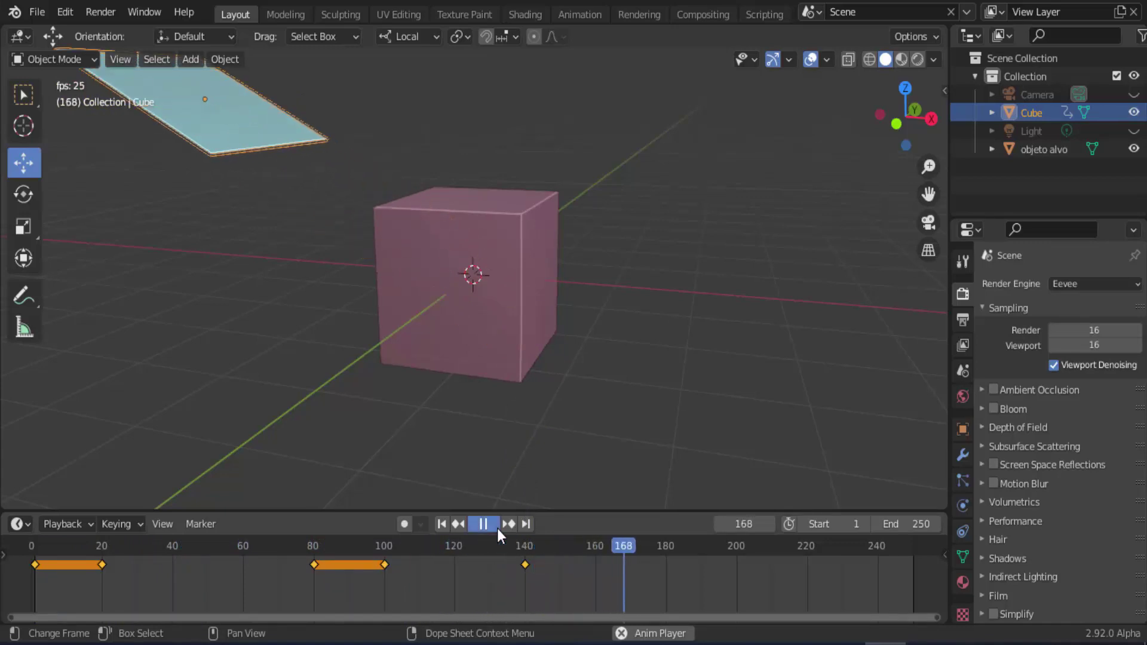
{"action": "left_click", "coordinate": [472, 527]}
{"action": "left_click", "coordinate": [442, 523]}
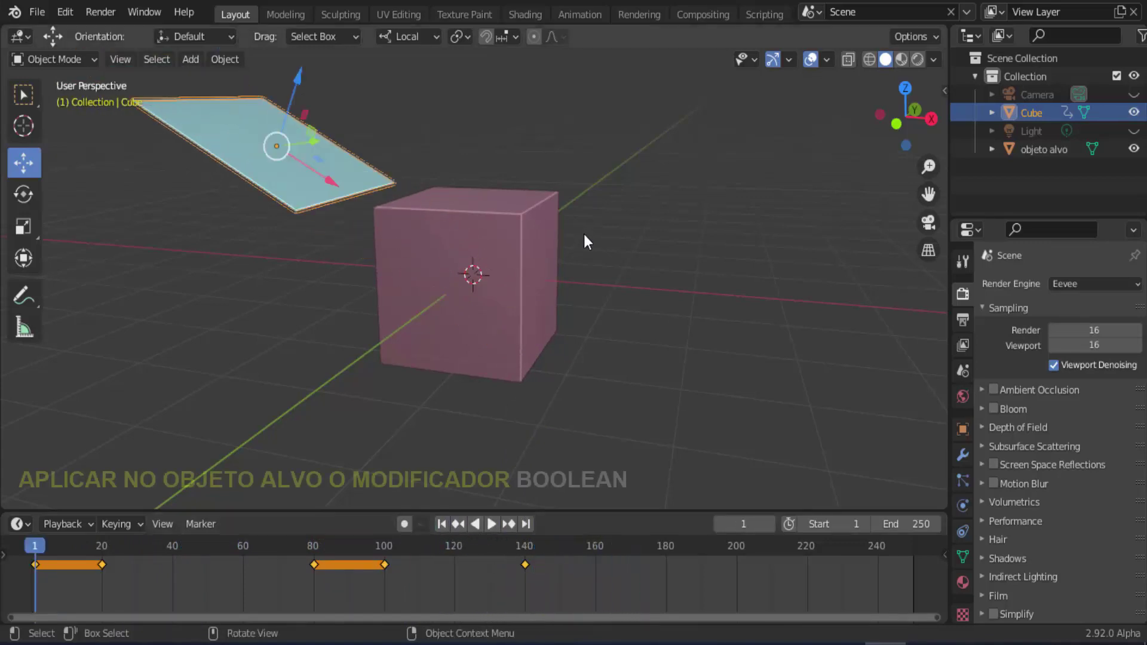
Add a Boolean modifier set to Difference to the target cube, using the thin plate as its object.
{"action": "left_click", "coordinate": [536, 216]}
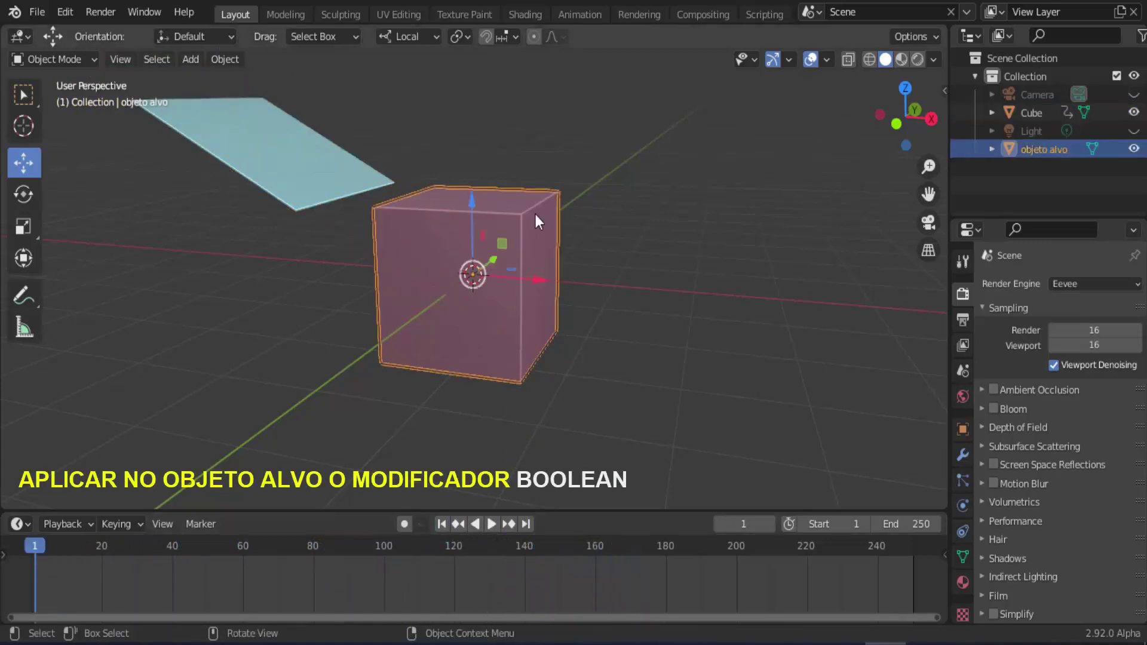
{"action": "left_click", "coordinate": [962, 456]}
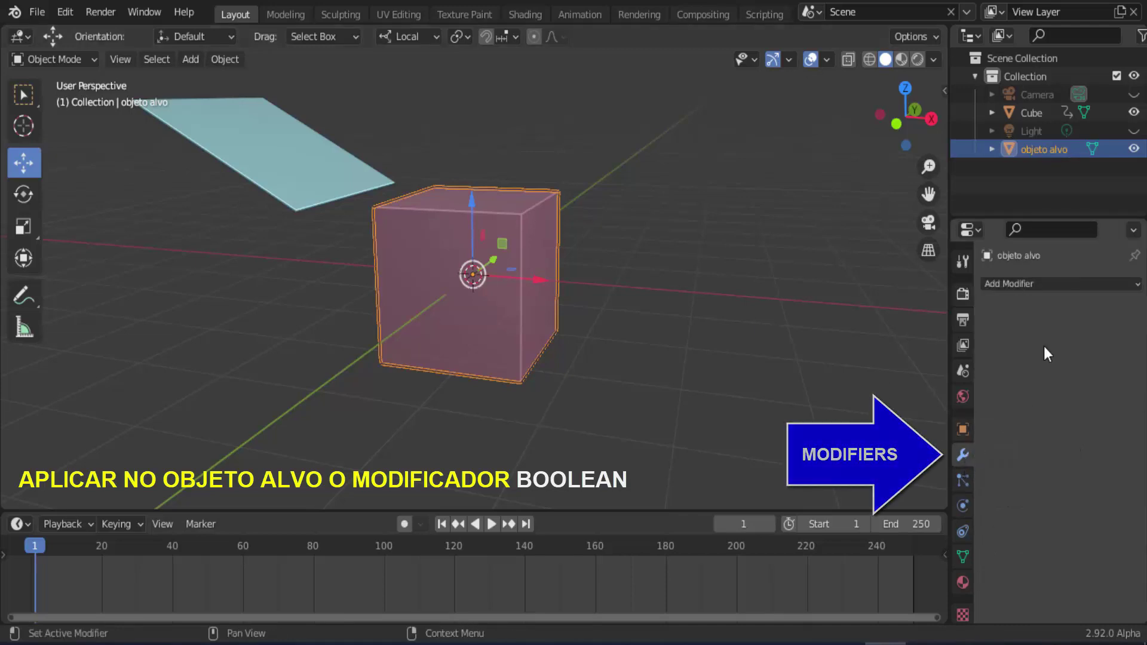
{"action": "left_click", "coordinate": [1029, 283]}
{"action": "left_click", "coordinate": [864, 360]}
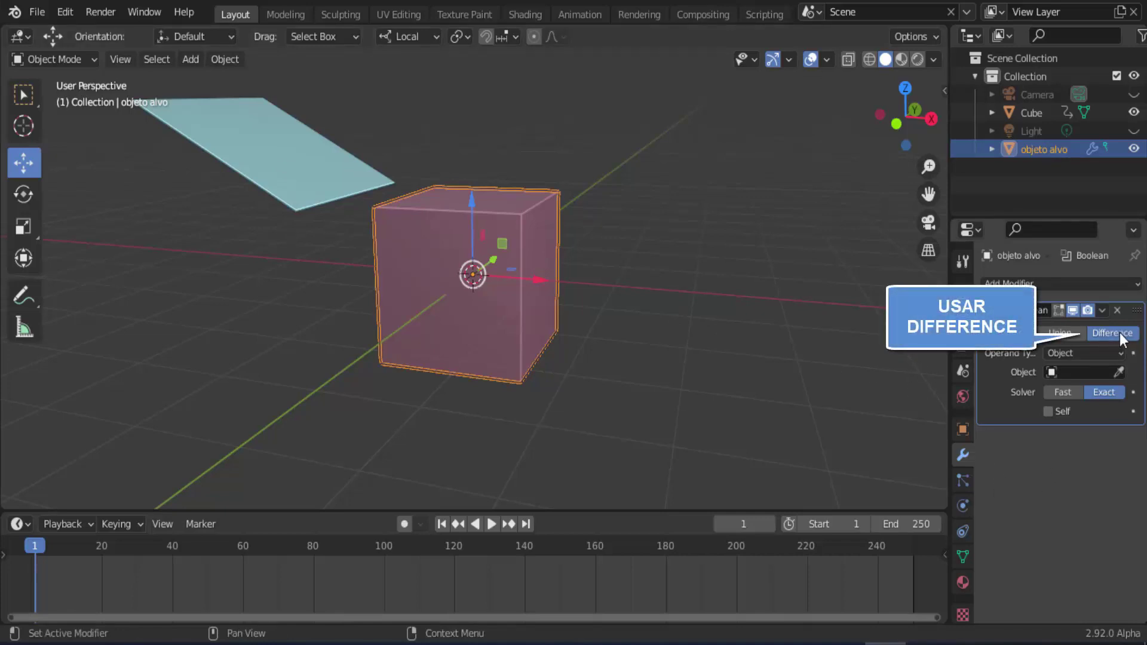
{"action": "left_click", "coordinate": [1120, 375]}
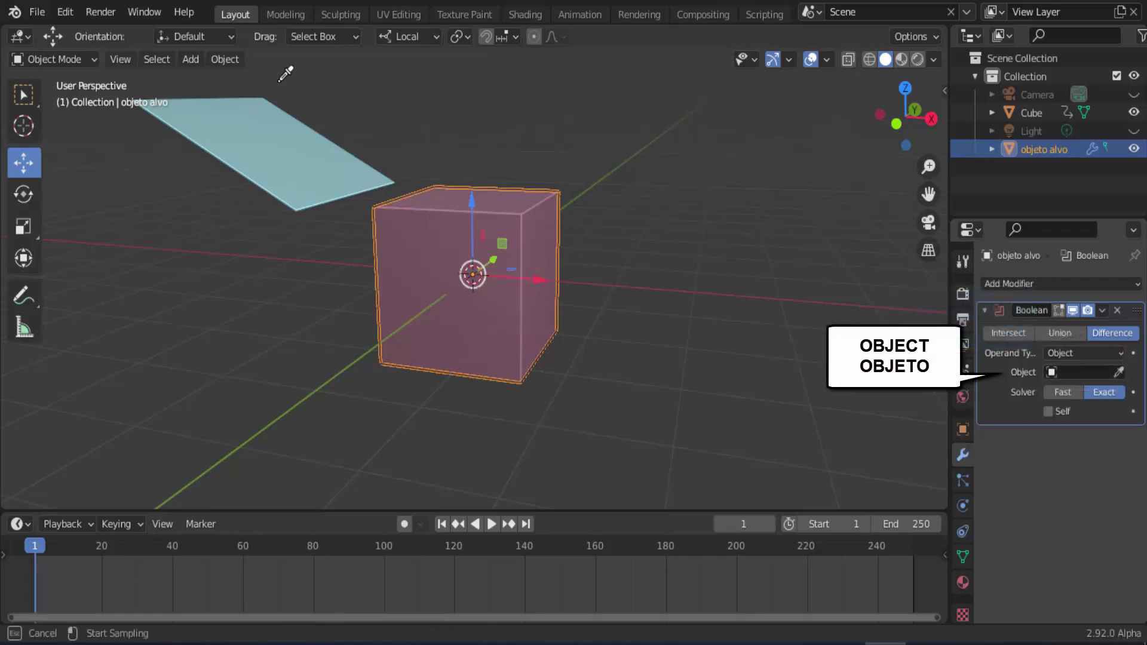
{"action": "left_click", "coordinate": [289, 128]}
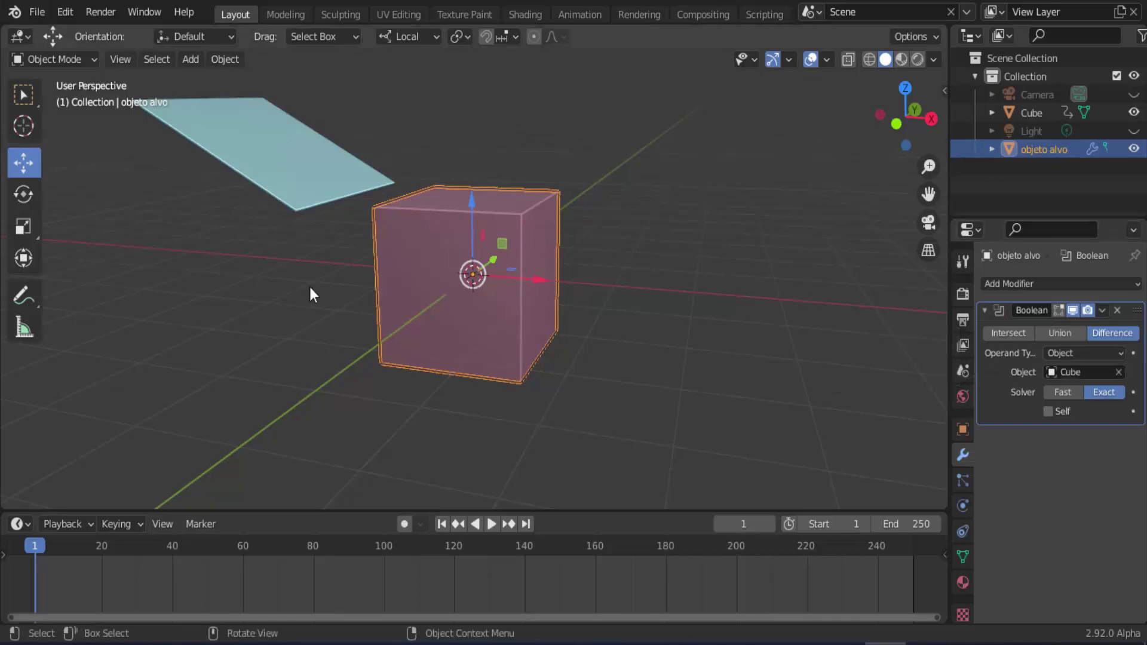
Advance the animation to frame 79, where the plate cuts through the target cube, and hide the plate to inspect the cut.
{"action": "left_click", "coordinate": [491, 529]}
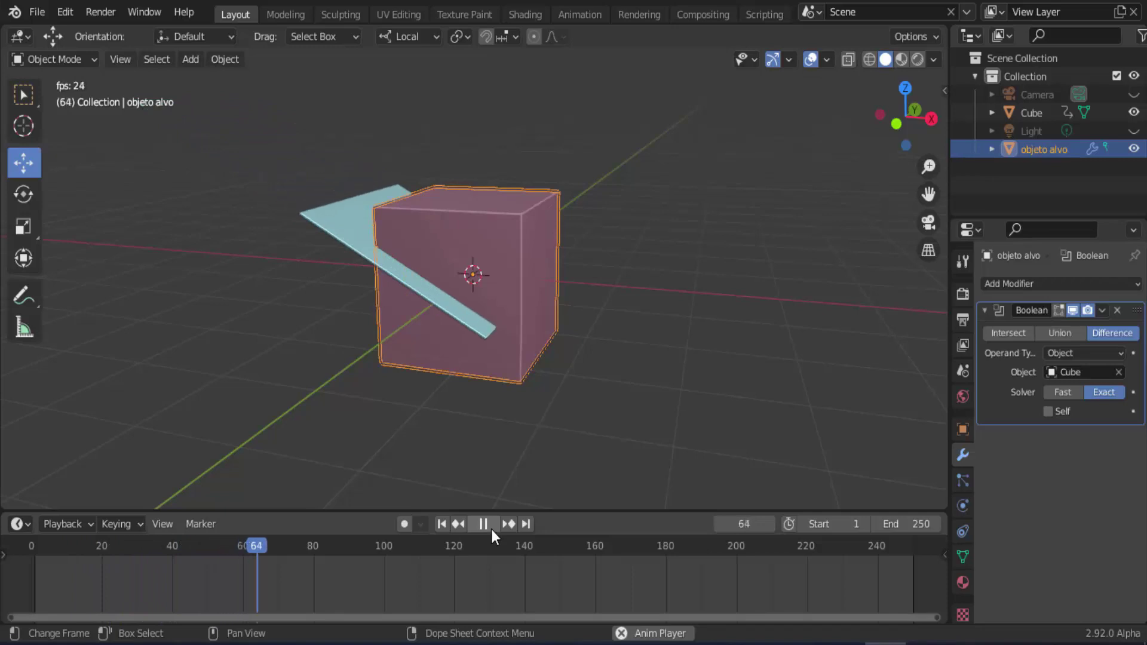
{"action": "left_click", "coordinate": [491, 529]}
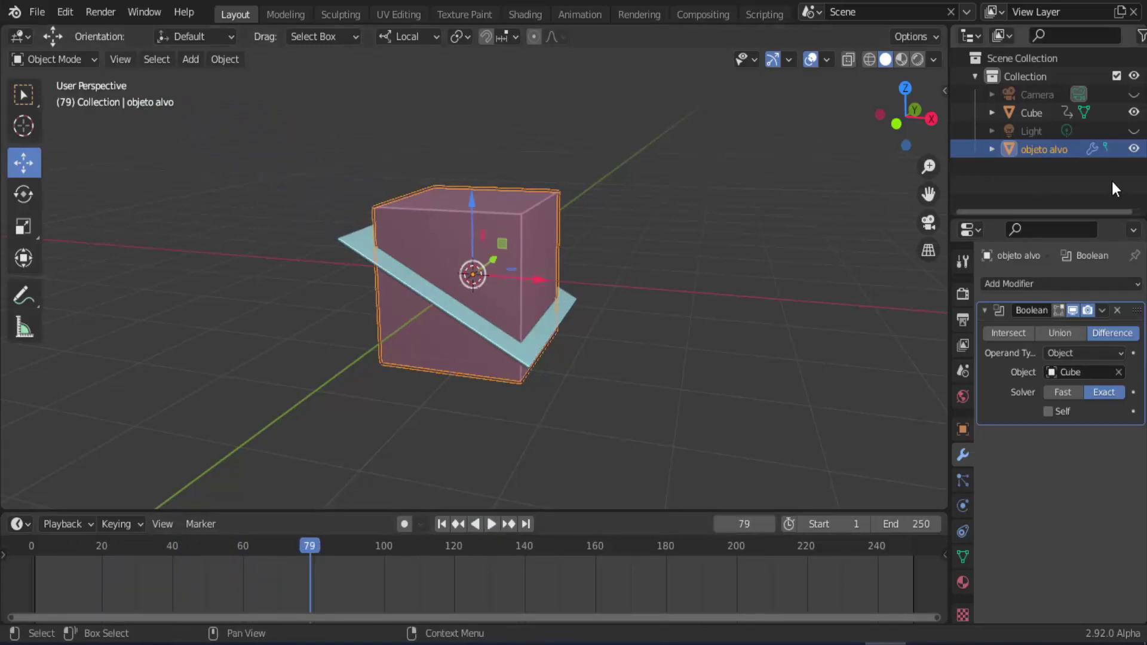
{"action": "left_click", "coordinate": [1133, 113]}
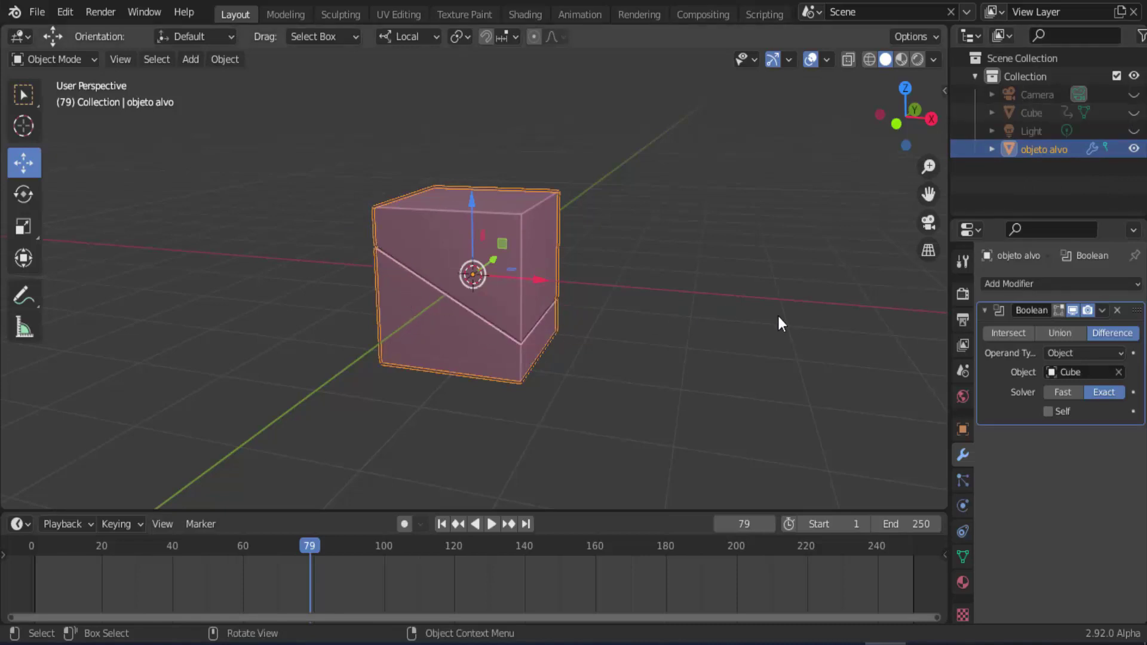
{"action": "middle_click_drag", "start_coordinate": [779, 317], "coordinate": [744, 307]}
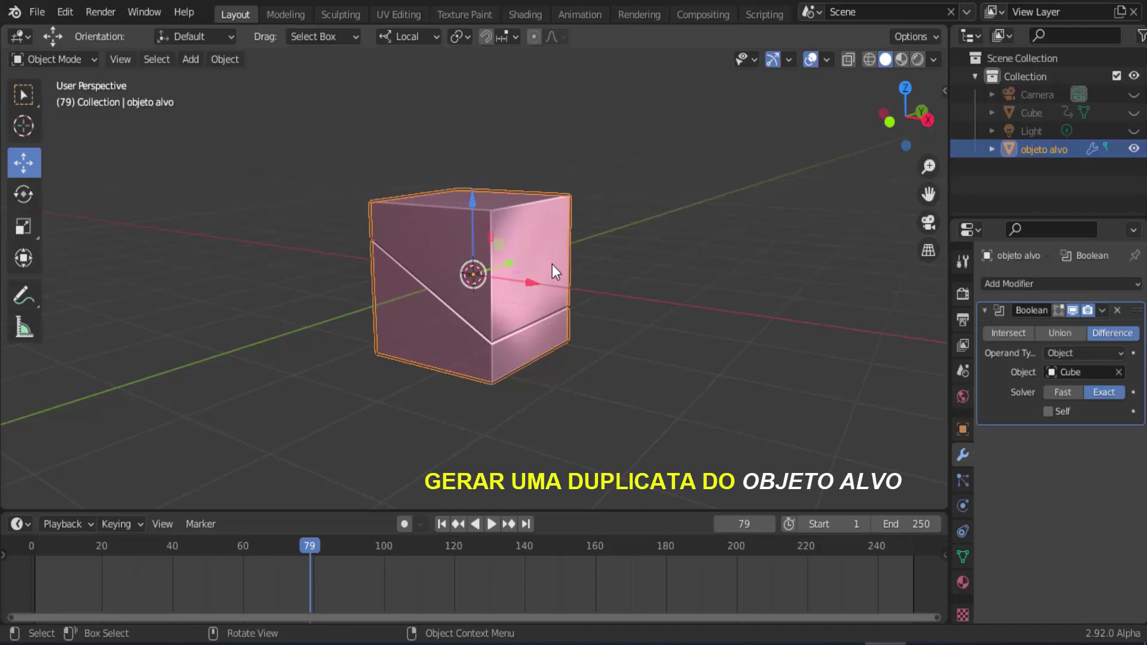
Duplicate the target cube in place and apply the Boolean modifier on the duplicate.
{"action": "key", "text": "shift+d"}
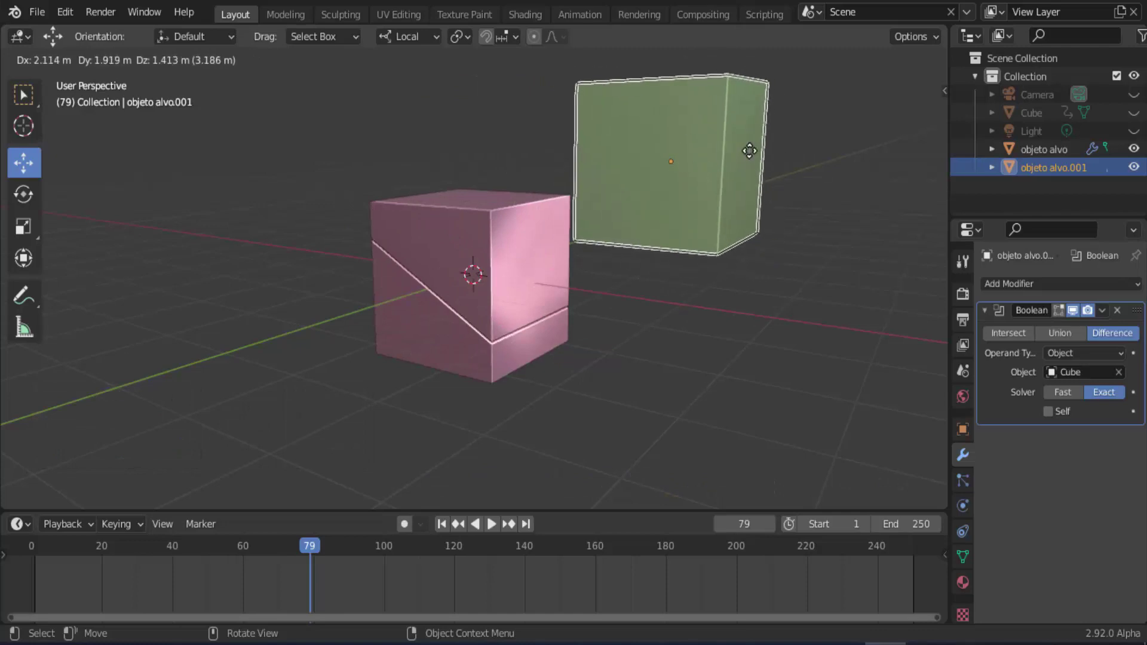
{"action": "key", "text": "Escape"}
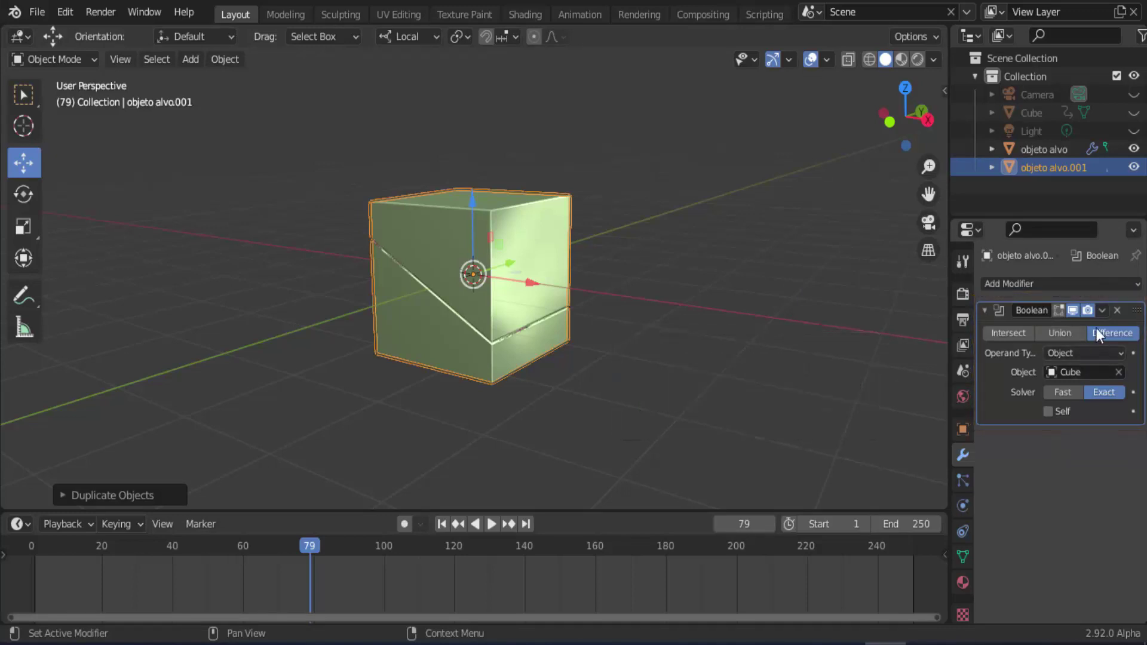
{"action": "left_click", "coordinate": [1102, 311]}
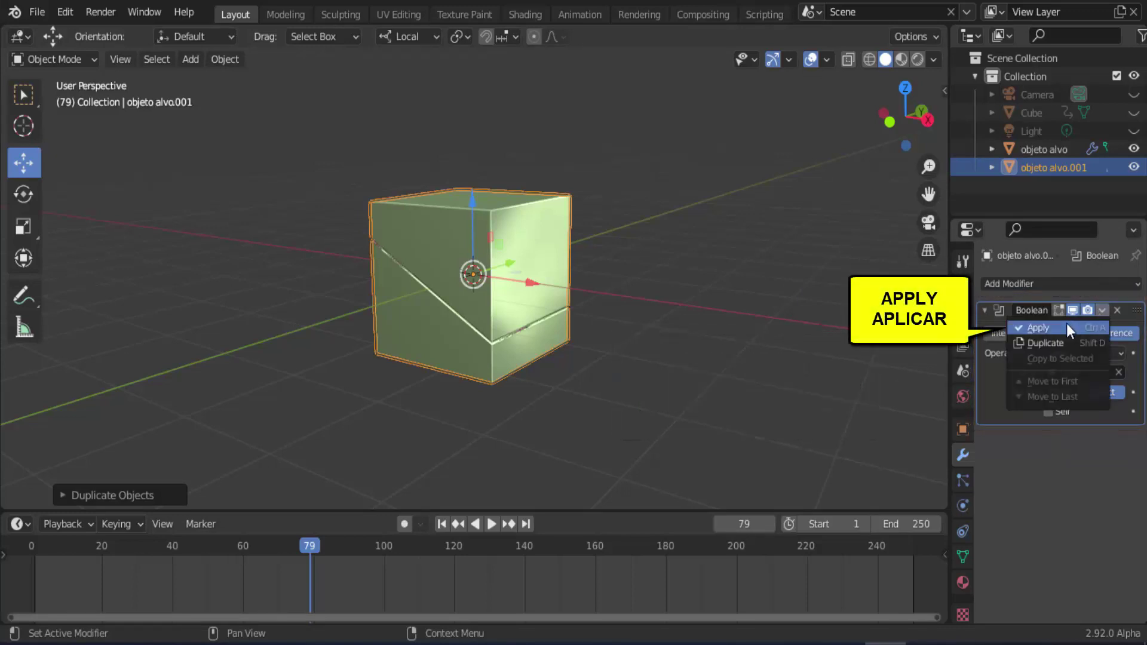
{"action": "left_click", "coordinate": [1046, 326]}
{"action": "key", "text": "g"}
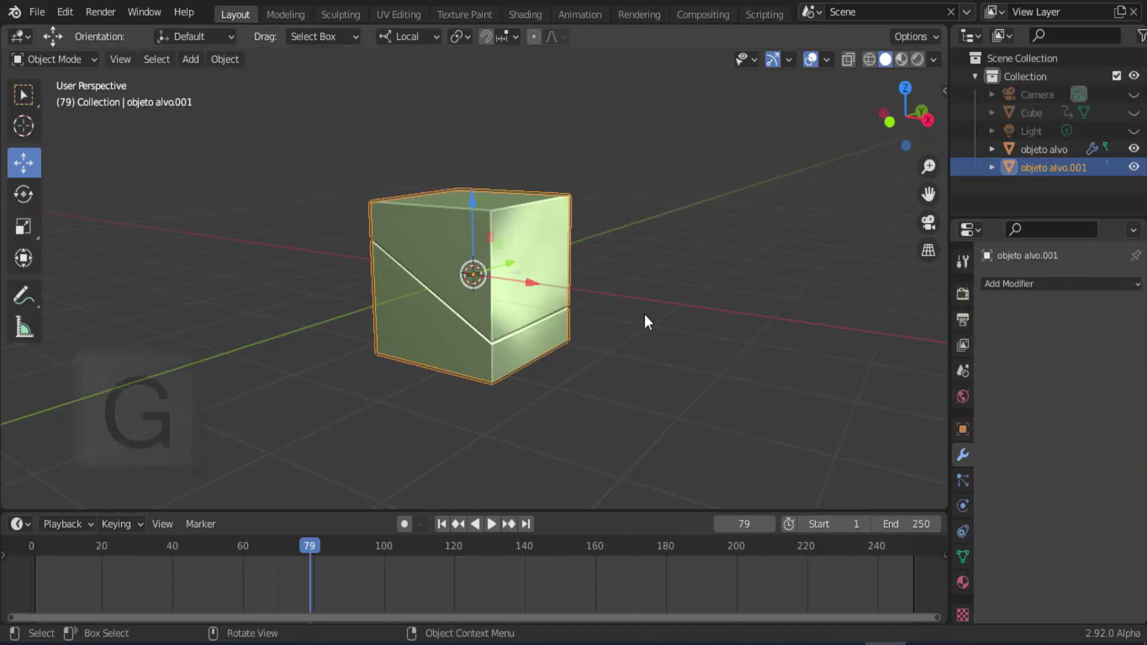
{"action": "key", "text": "g"}
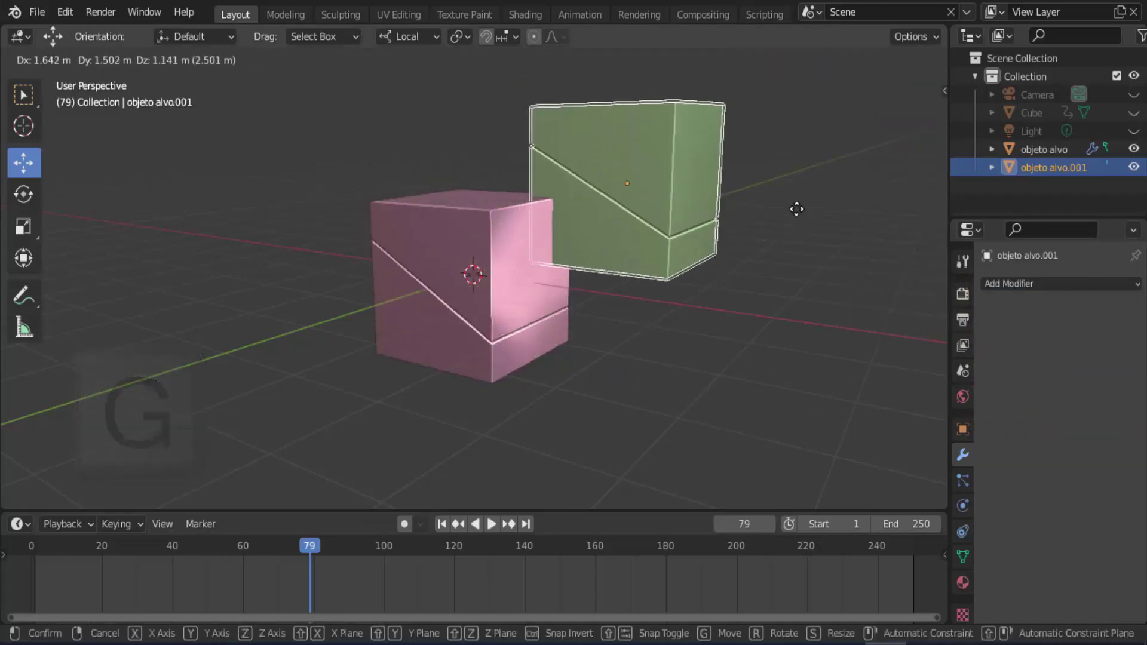
{"action": "right_click", "coordinate": [807, 183]}
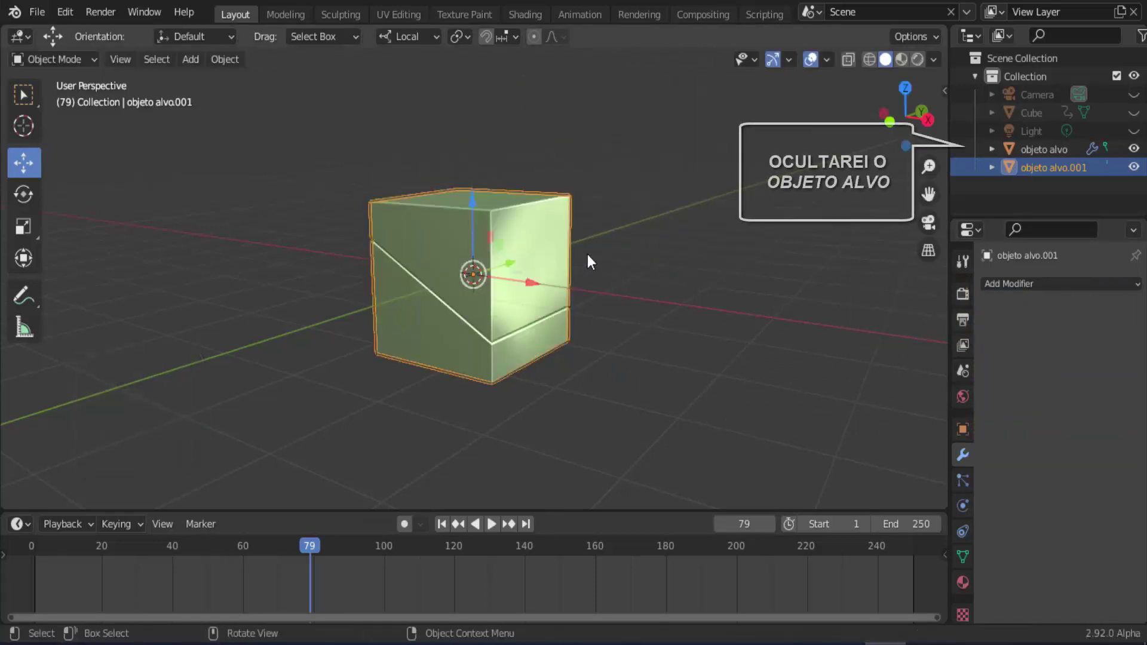
Hide the original target cube and enter Edit Mode on its duplicate.
{"action": "left_click", "coordinate": [1134, 149]}
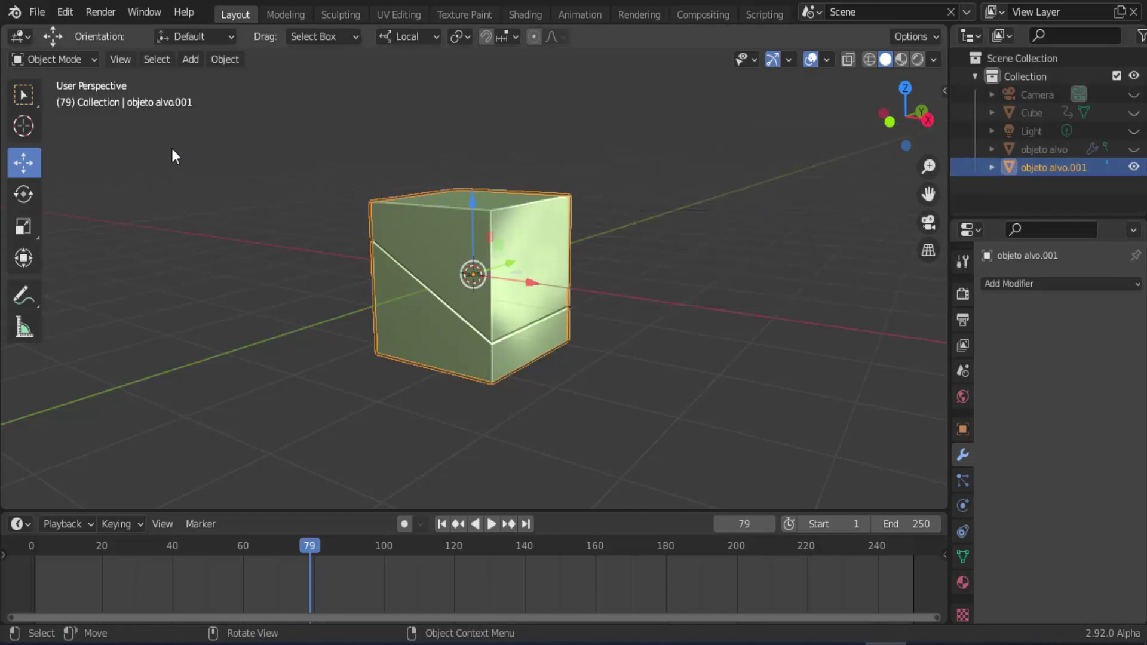
{"action": "left_click", "coordinate": [54, 63]}
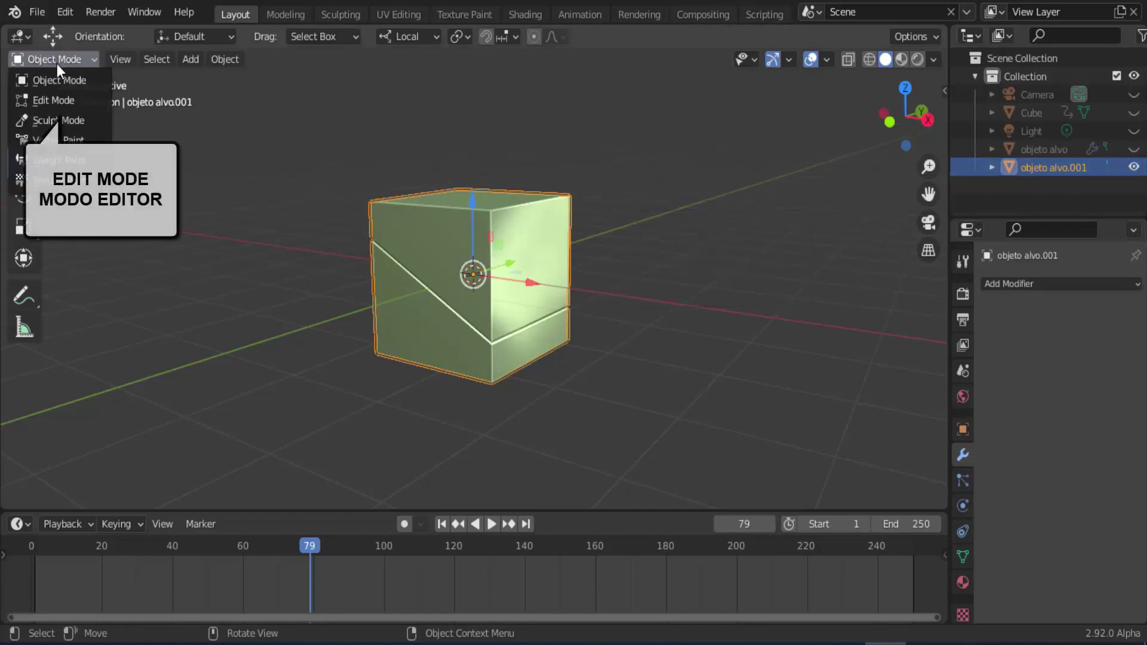
{"action": "left_click", "coordinate": [51, 101]}
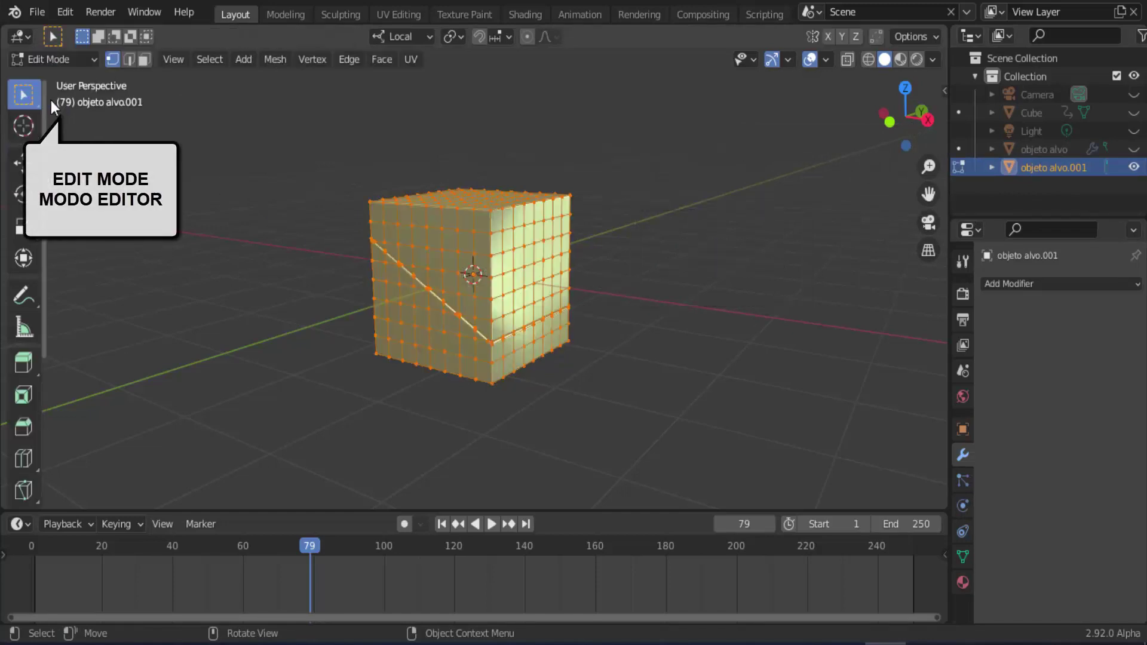
In front orthographic view with face selection, select all linked faces of the part above the cut and separate the selection into its own object.
{"action": "left_click", "coordinate": [888, 124]}
{"action": "scroll", "coordinate": [725, 266], "scroll_direction": "up", "scroll_amount": 3}
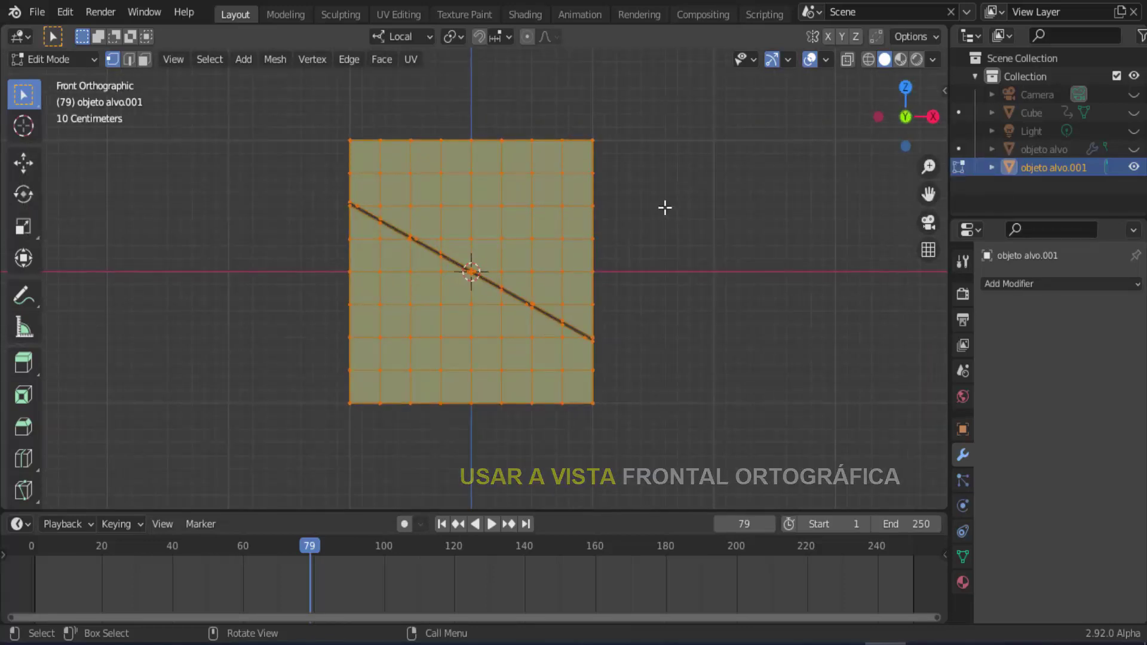
{"action": "left_click", "coordinate": [145, 59]}
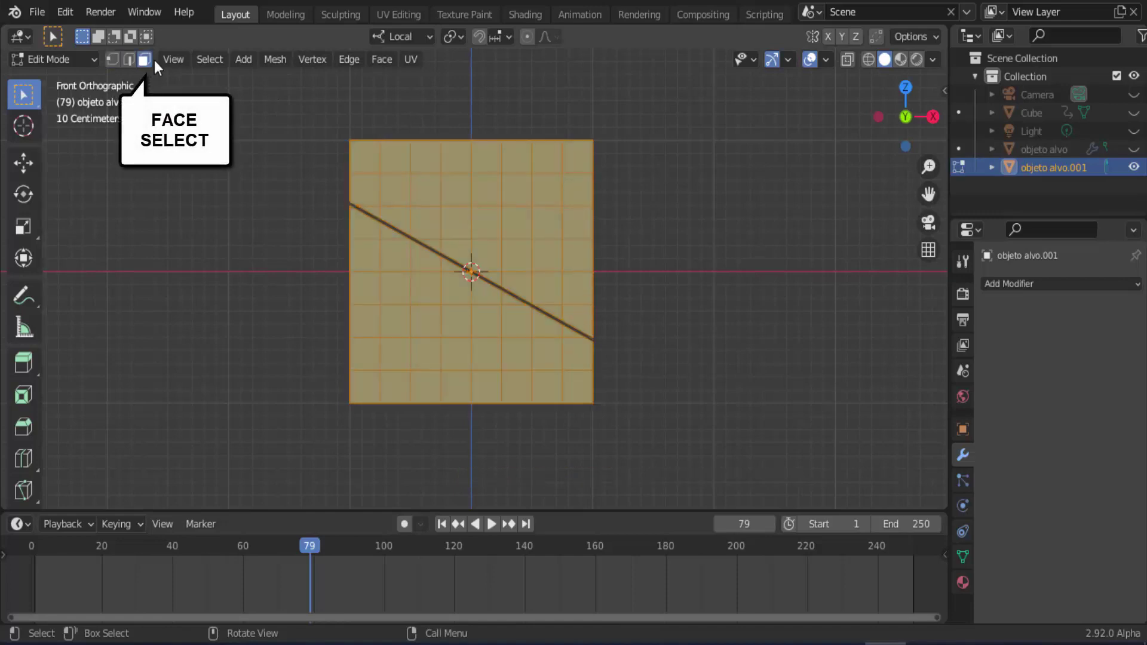
{"action": "left_click", "coordinate": [718, 205]}
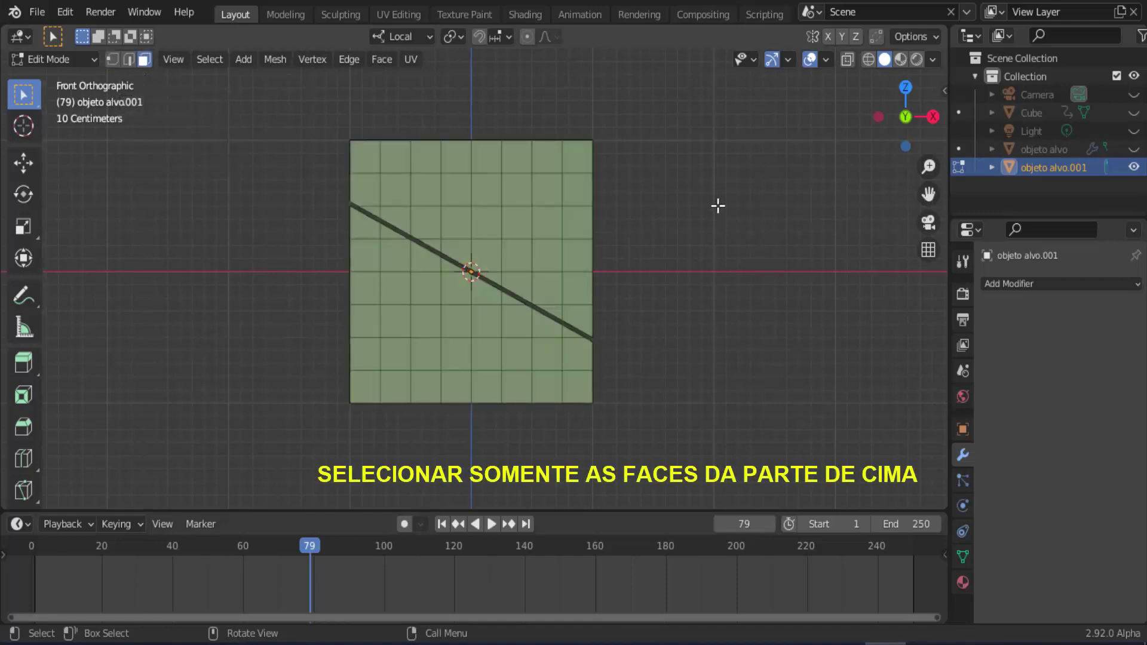
{"action": "left_click", "coordinate": [517, 187]}
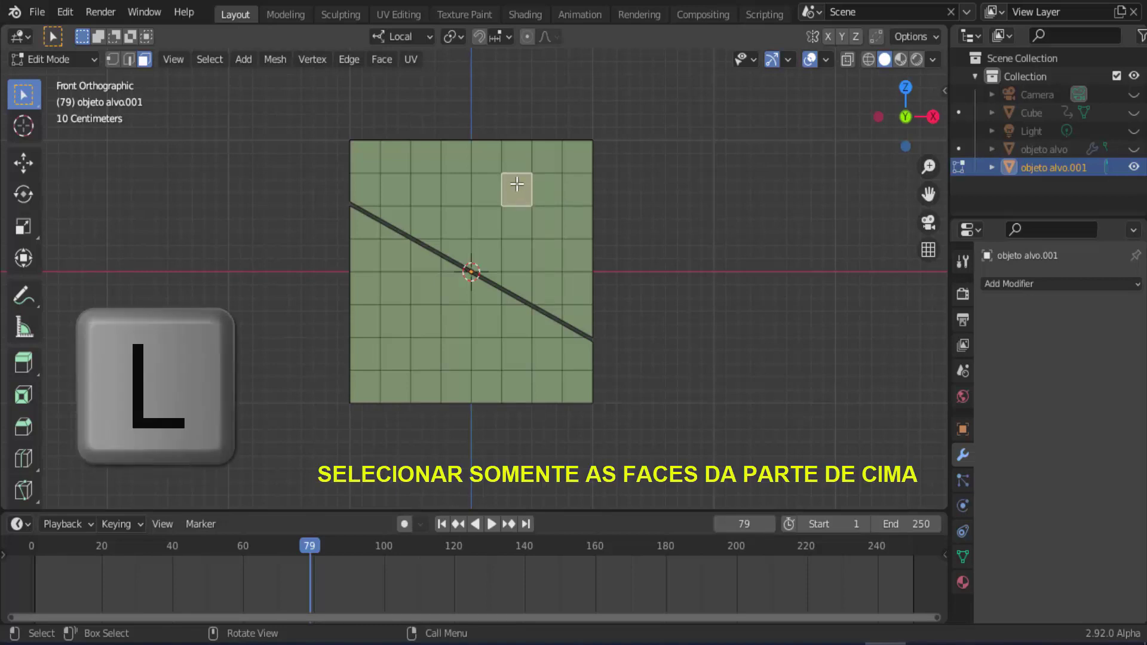
{"action": "key", "text": "l"}
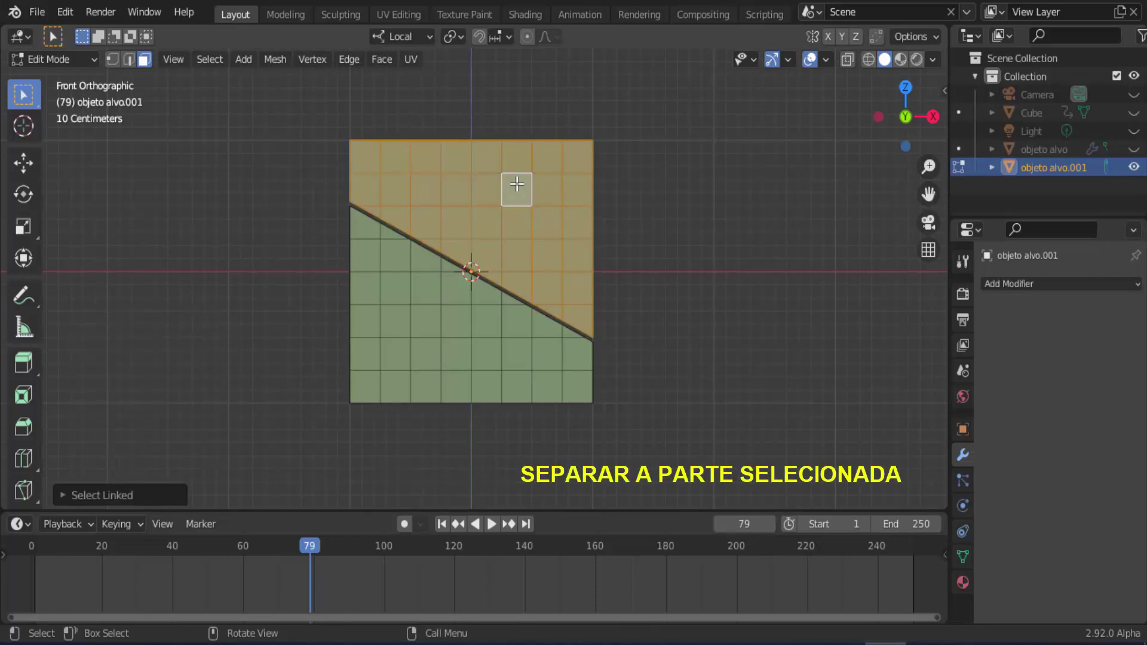
{"action": "key", "text": "p"}
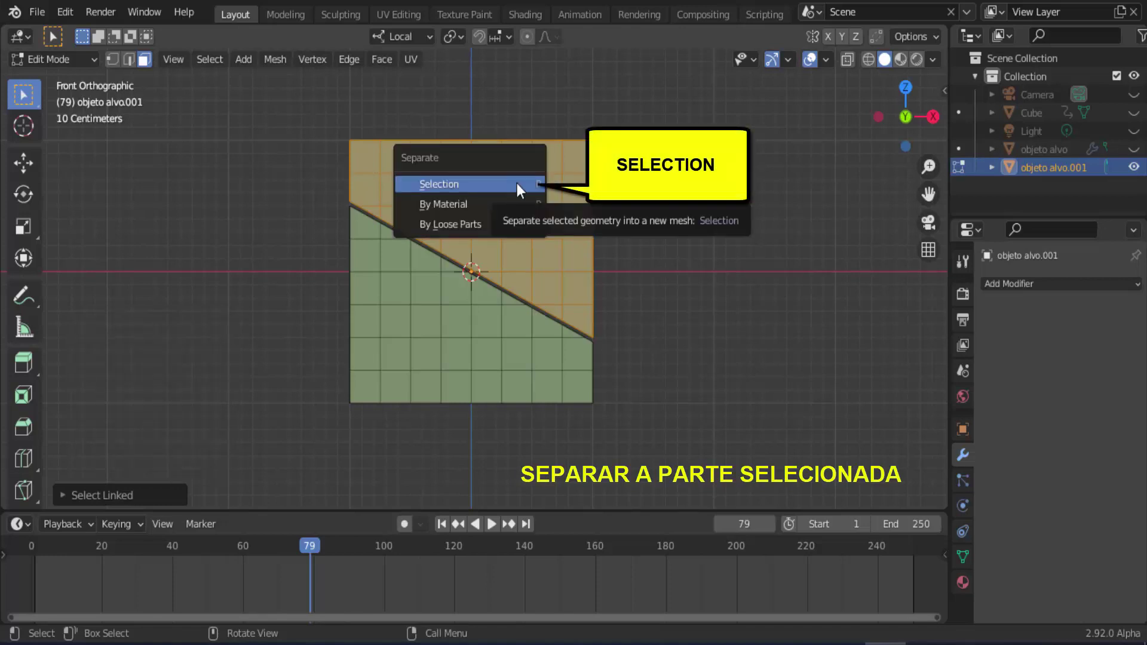
{"action": "left_click", "coordinate": [518, 184]}
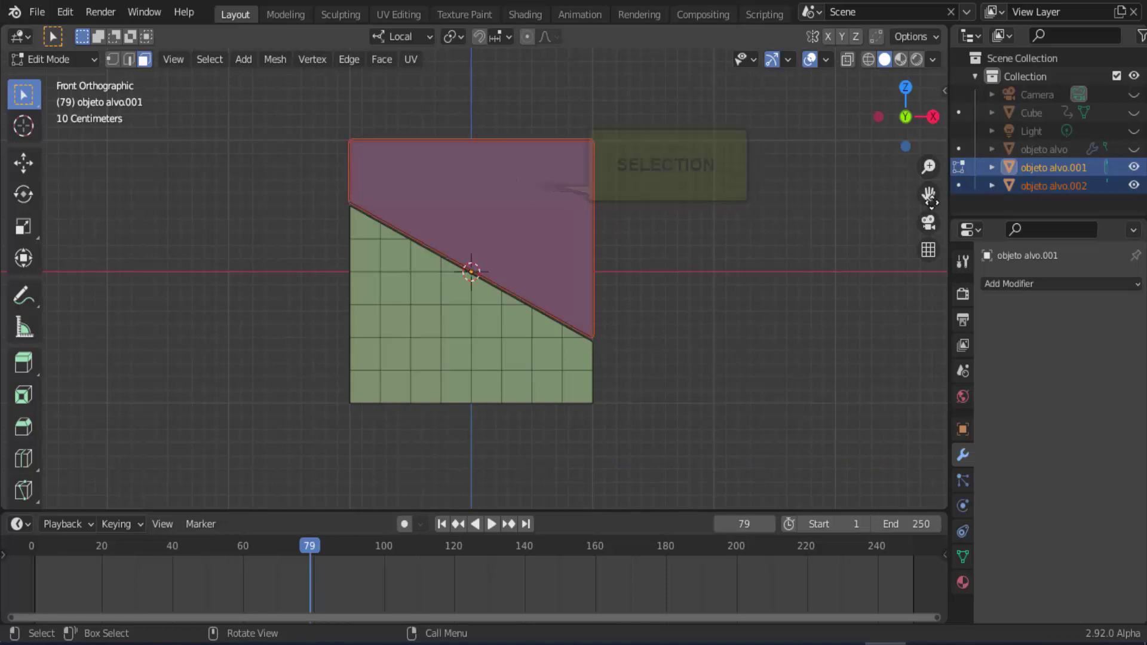
Select the separated upper piece of the duplicate and return to Object Mode.
{"action": "left_click", "coordinate": [1053, 154]}
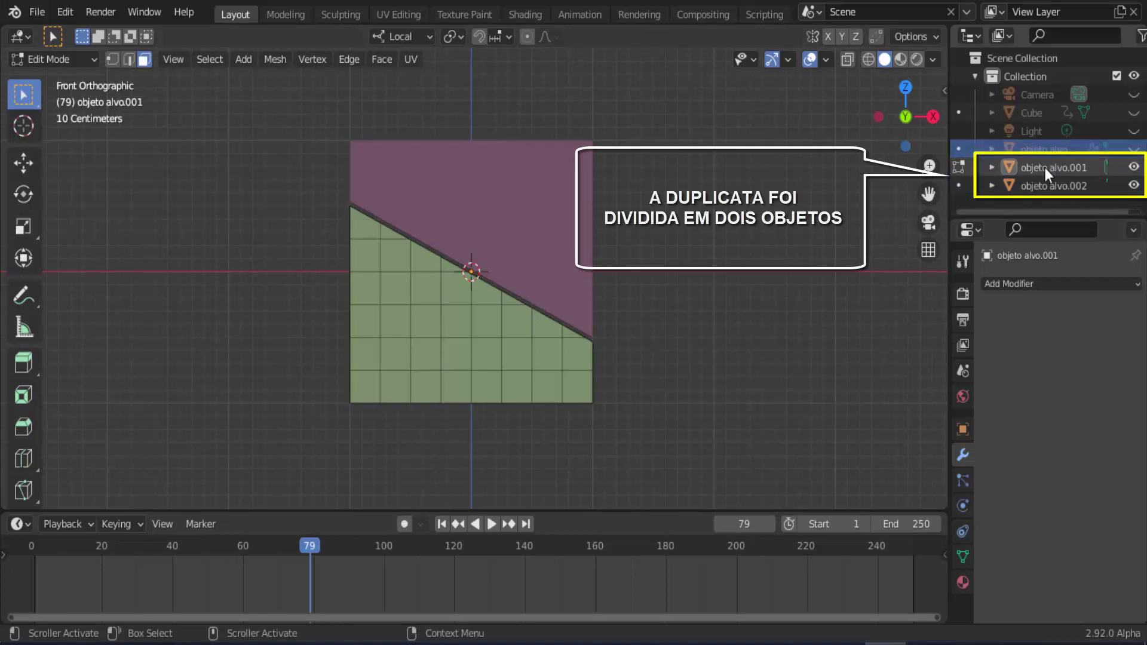
{"action": "left_click", "coordinate": [1045, 187]}
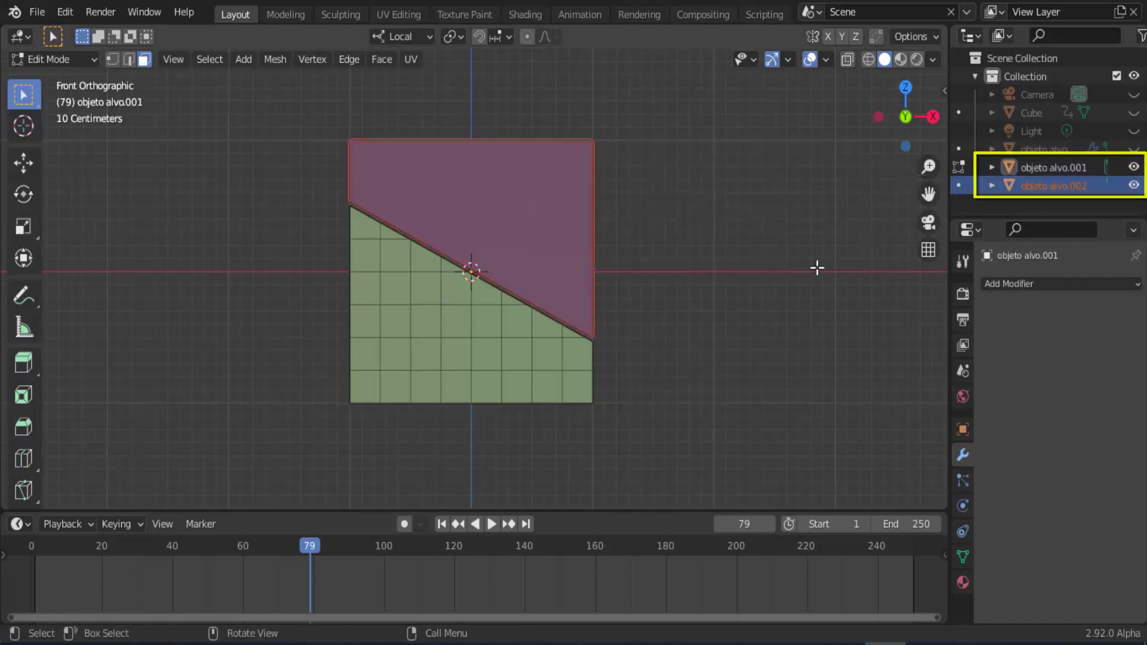
{"action": "left_click", "coordinate": [74, 59]}
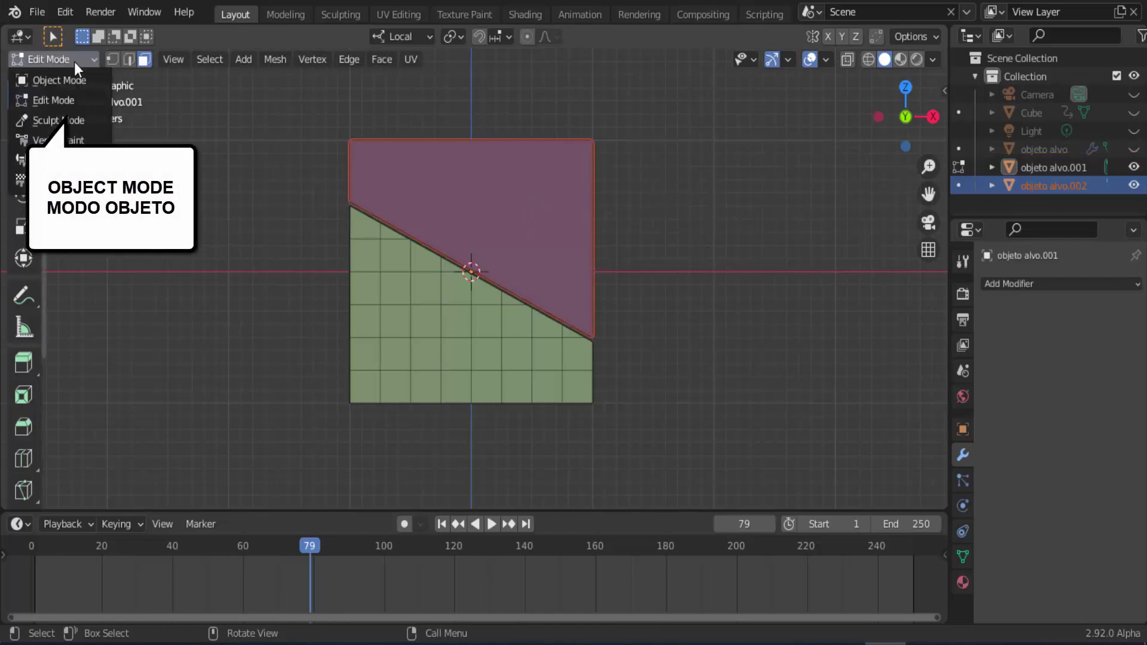
{"action": "left_click", "coordinate": [70, 77]}
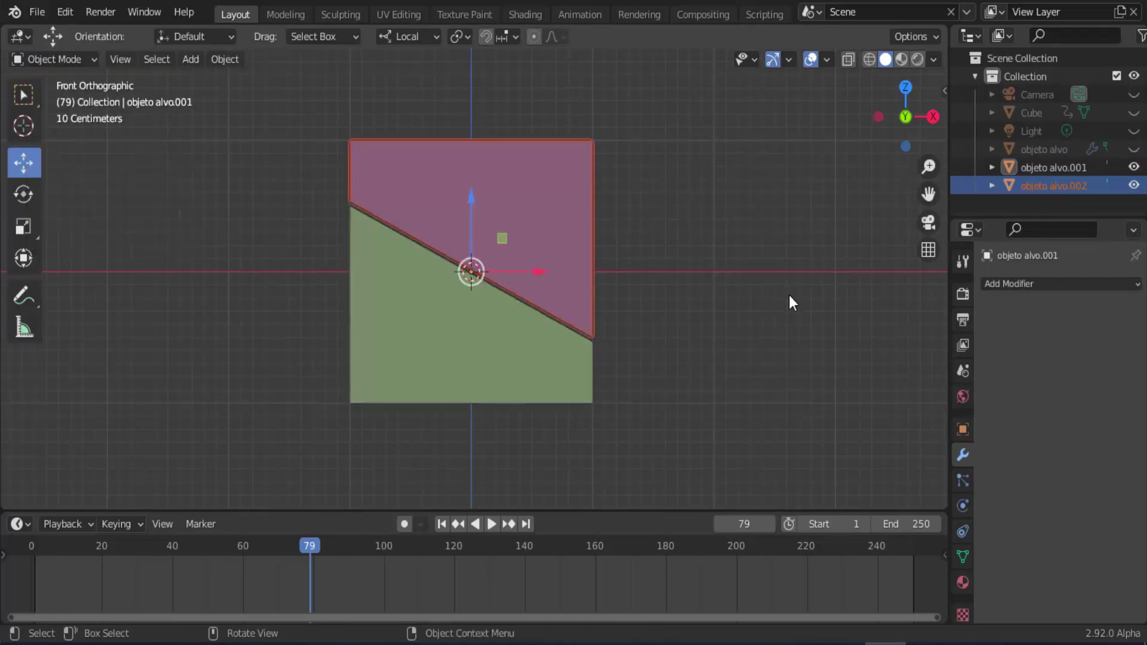
Select both cut pieces and set each one's origin to its geometry.
{"action": "middle_click_drag", "start_coordinate": [786, 299], "coordinate": [697, 320]}
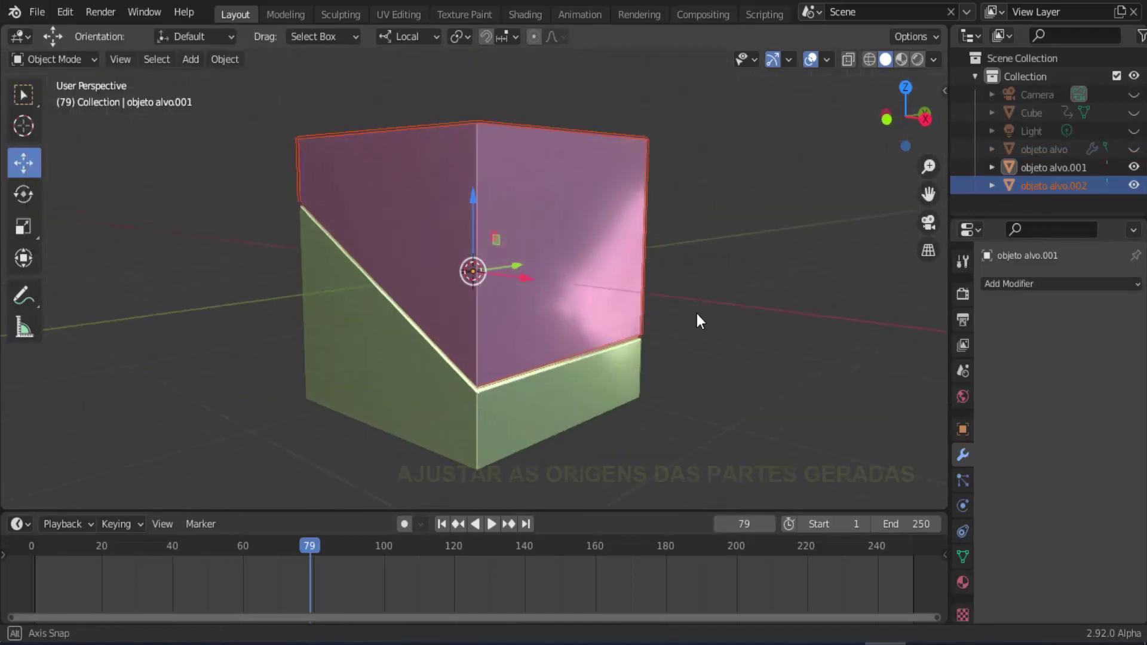
{"action": "left_click", "coordinate": [446, 392], "text": "shift"}
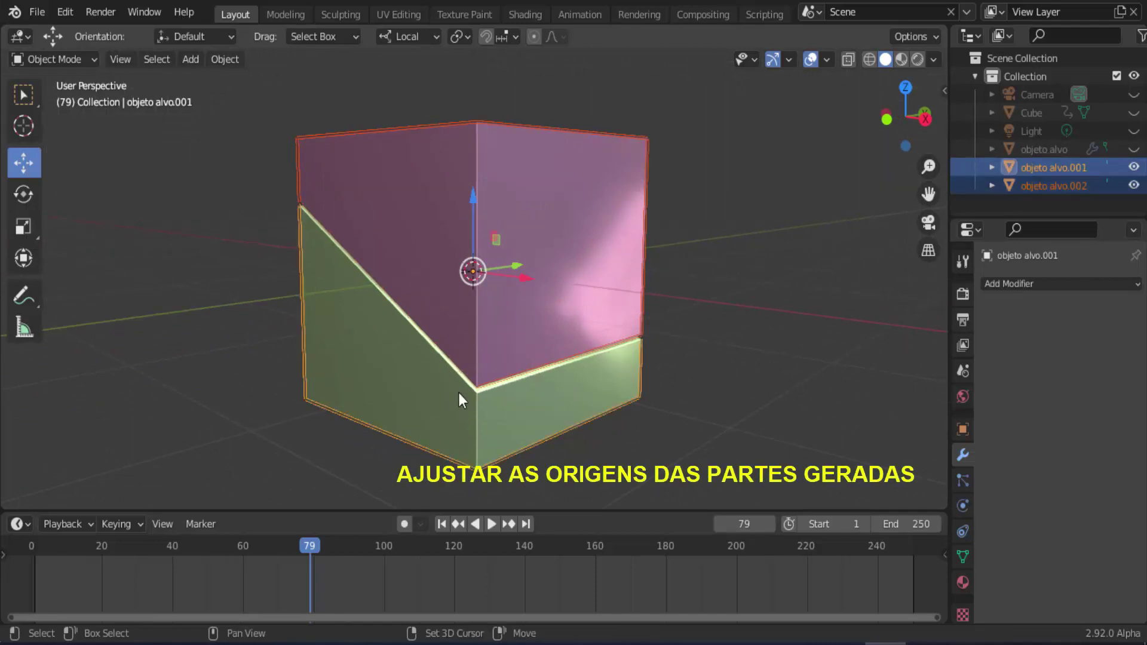
{"action": "scroll", "coordinate": [546, 392], "scroll_direction": "down", "scroll_amount": 2}
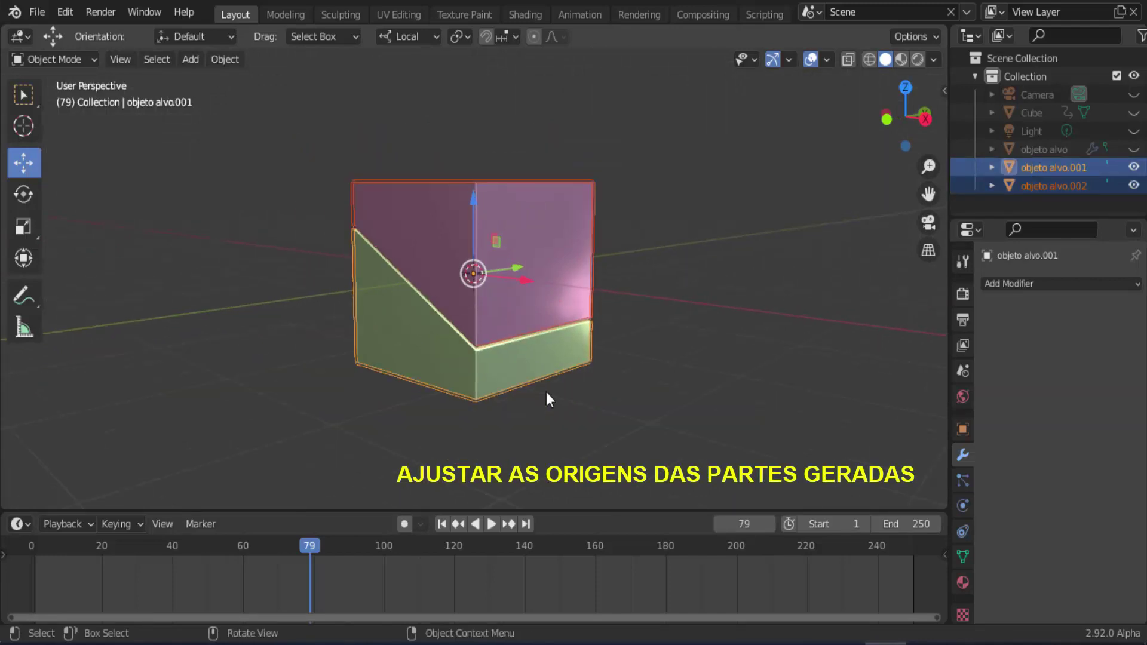
{"action": "right_click", "coordinate": [776, 199]}
{"action": "mouse_move", "coordinate": [776, 200]}
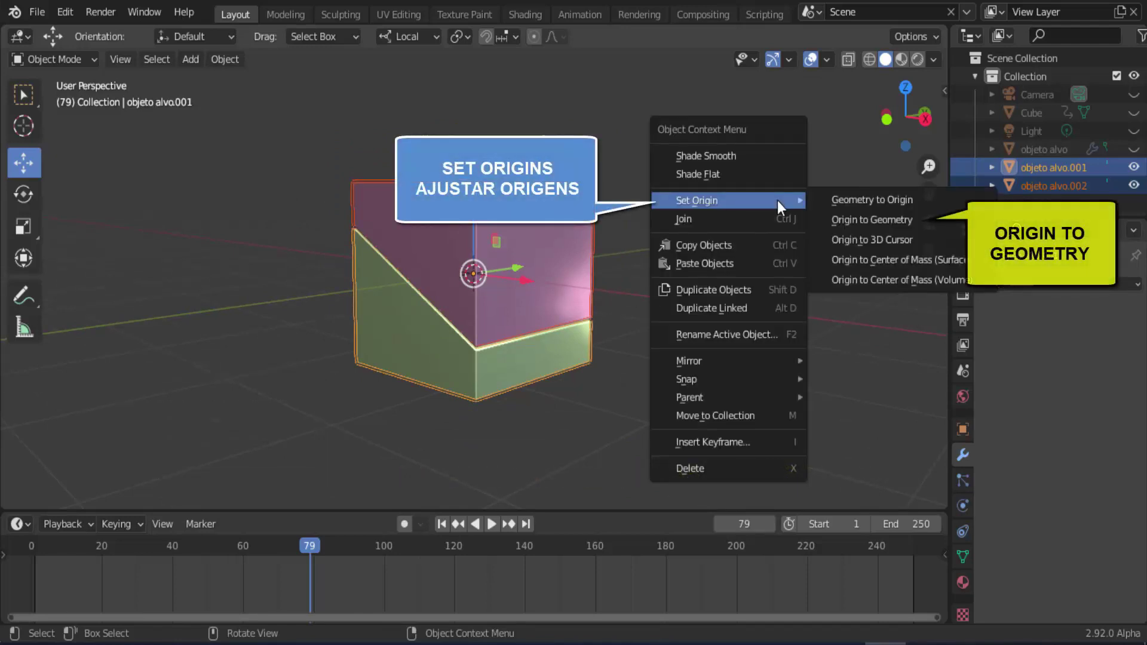
{"action": "left_click", "coordinate": [882, 219]}
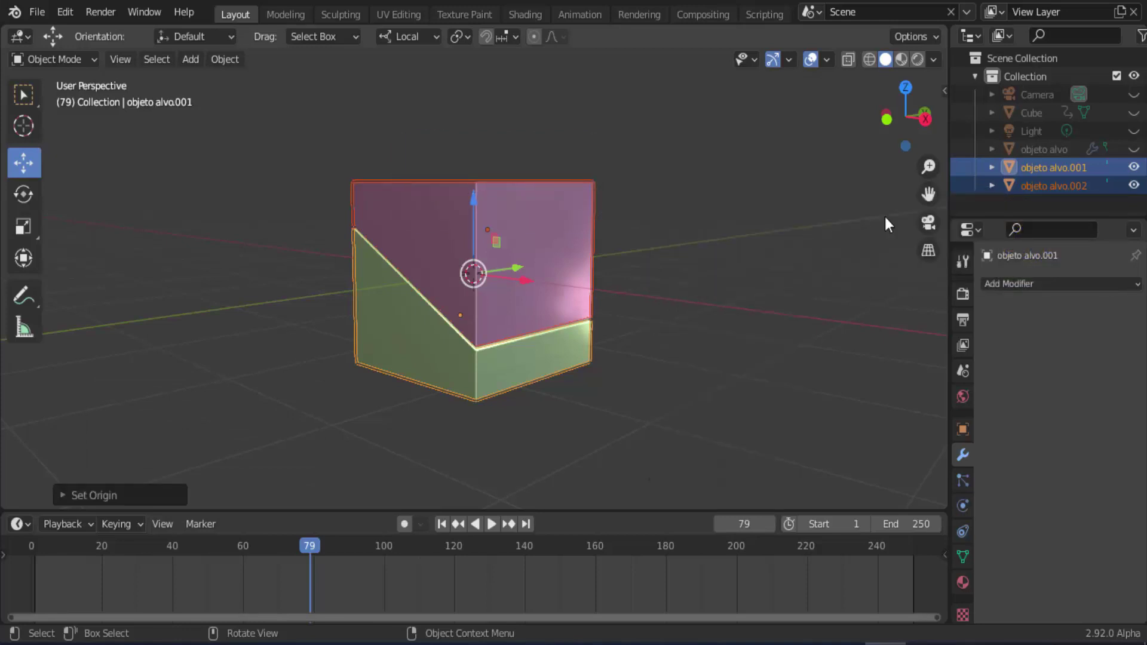
{"action": "mouse_move", "coordinate": [717, 385]}
{"action": "middle_mouse_down"}
{"action": "mouse_move", "coordinate": [768, 386]}
{"action": "mouse_move", "coordinate": [722, 366]}
{"action": "middle_mouse_up"}
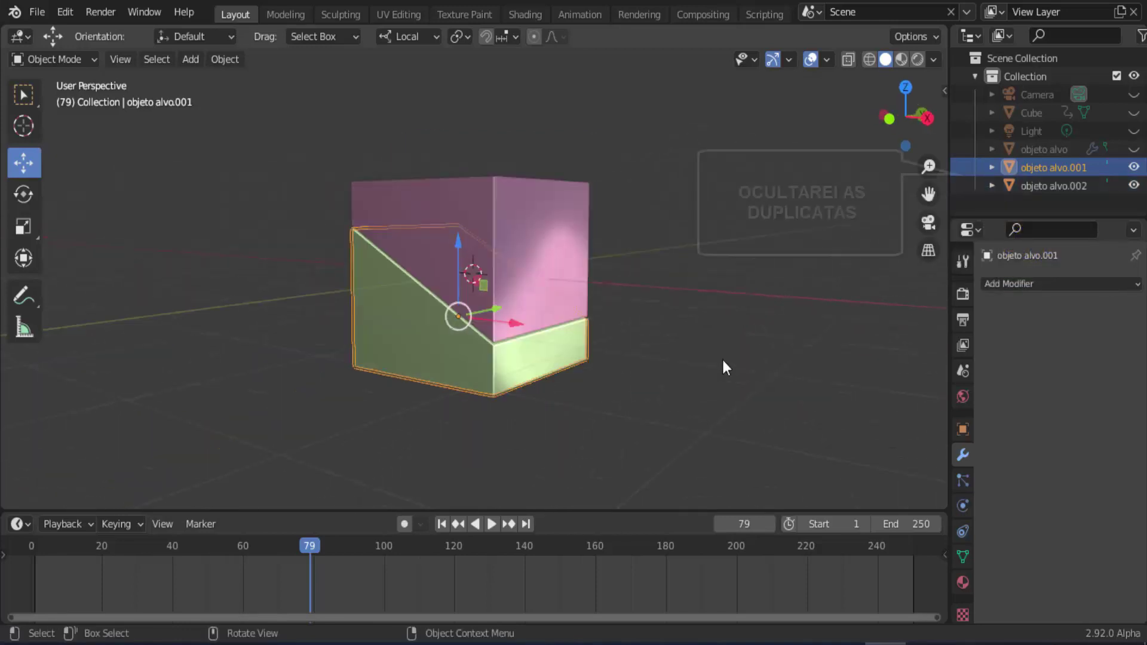
Hide both cut pieces, objeto alvo.001 and objeto alvo.002, and show the original target cube in the viewport.
{"action": "left_click", "coordinate": [1134, 185]}
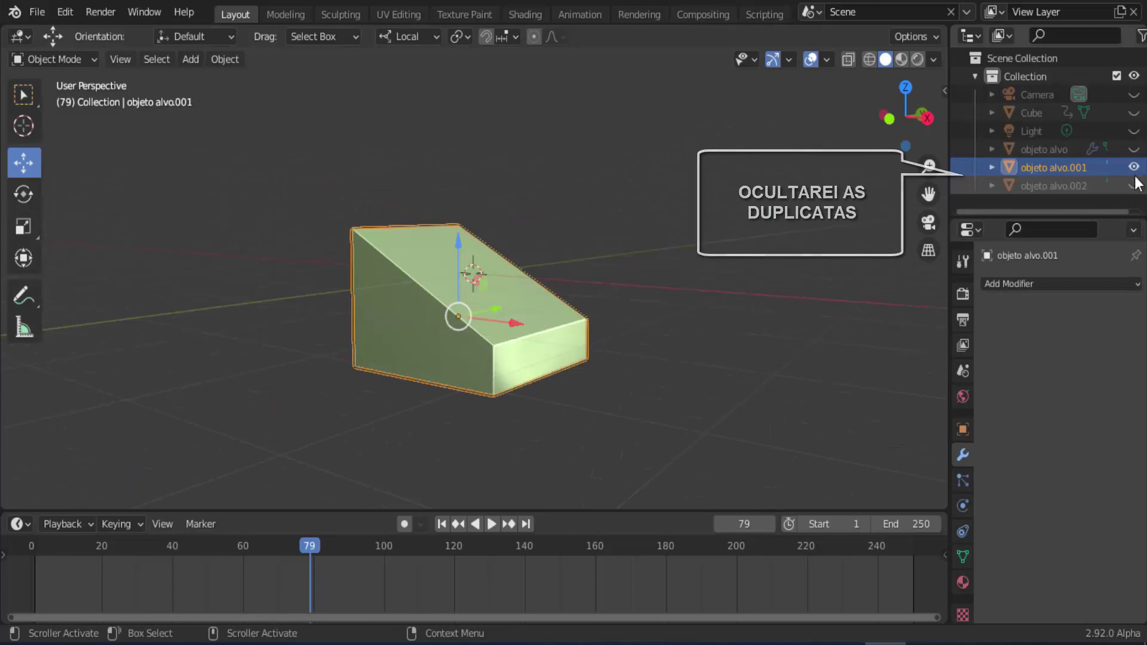
{"action": "left_click", "coordinate": [1134, 167]}
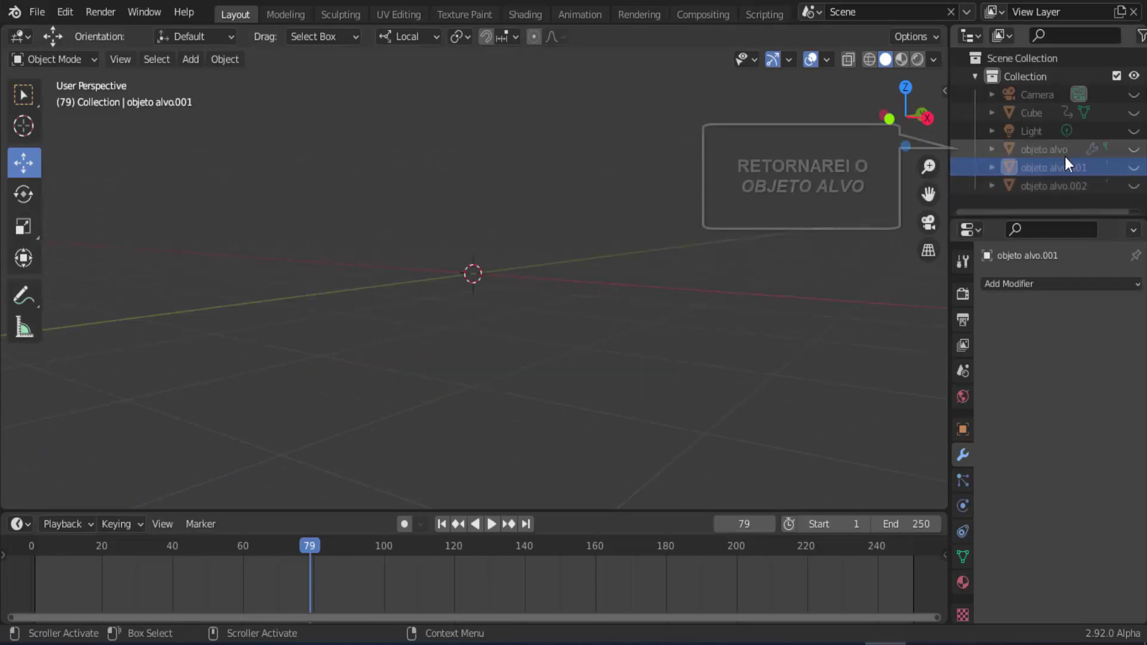
{"action": "left_click", "coordinate": [1133, 149]}
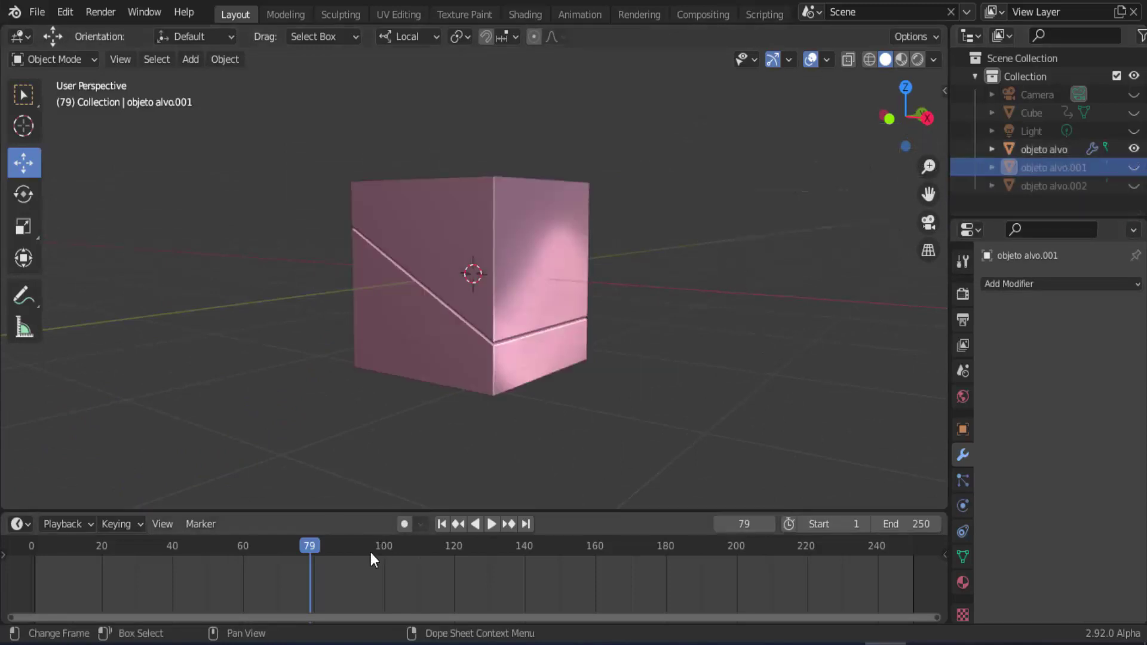
Play back the cut from the start of the timeline and stop at frame 80.
{"action": "left_click_drag", "start_coordinate": [309, 545], "coordinate": [43, 551]}
{"action": "key", "text": "space"}
{"action": "left_click_drag", "start_coordinate": [203, 555], "coordinate": [312, 568]}
{"action": "key", "text": "space"}
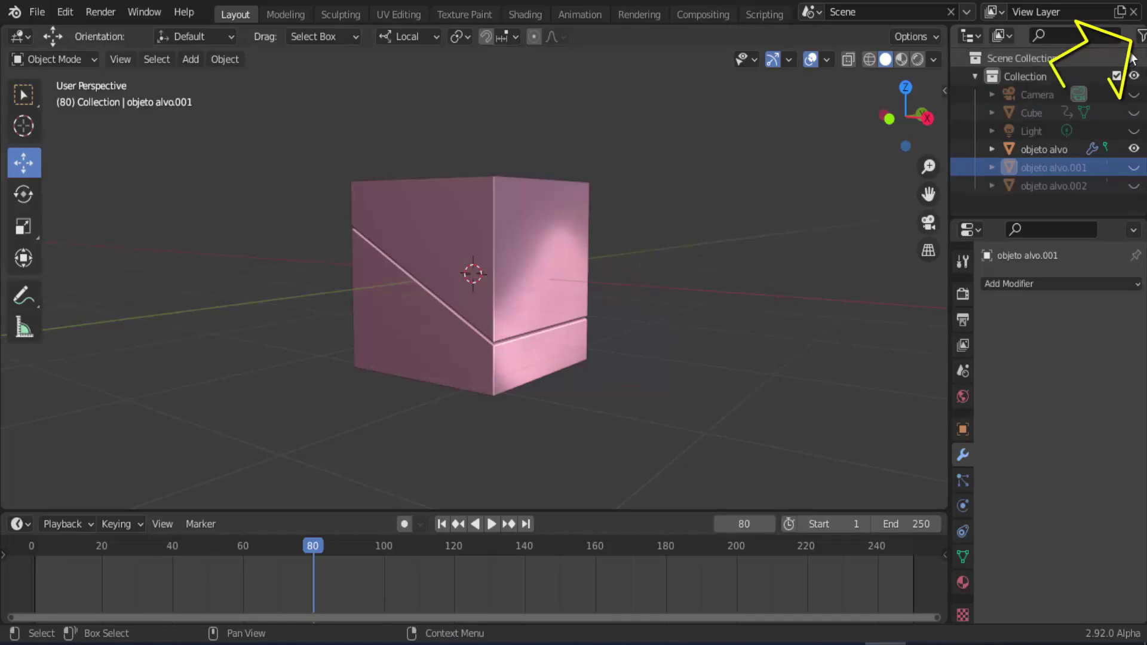
Display the Disable in Renders toggles in the outliner and try the target cube's viewport visibility off and on.
{"action": "left_click", "coordinate": [1140, 37]}
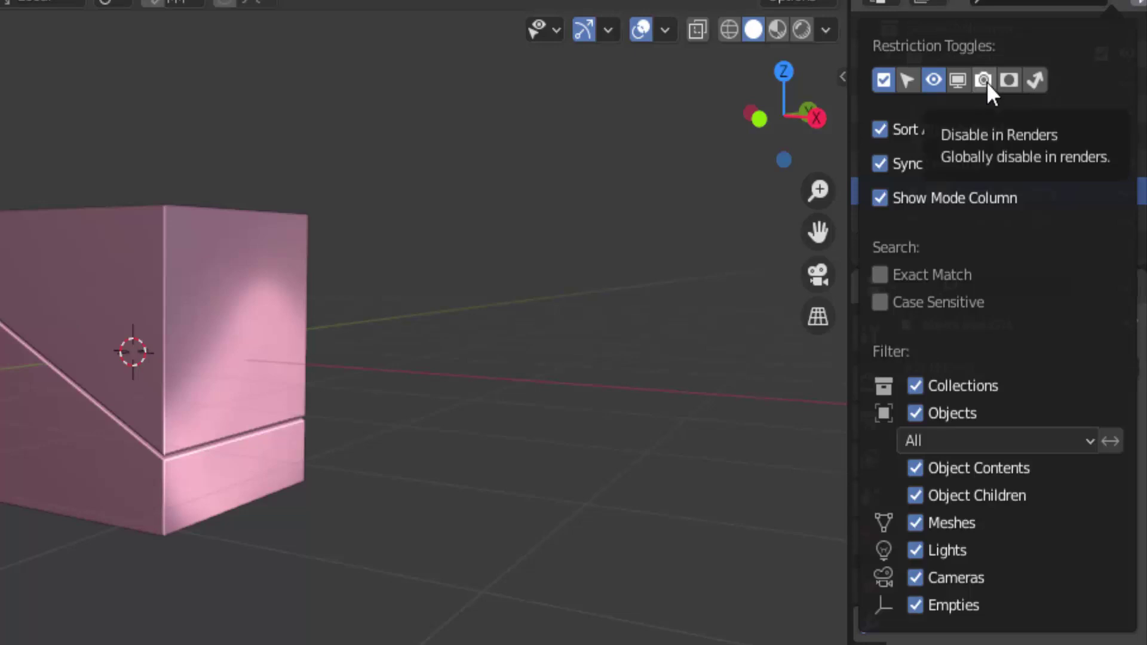
{"action": "left_click", "coordinate": [983, 80]}
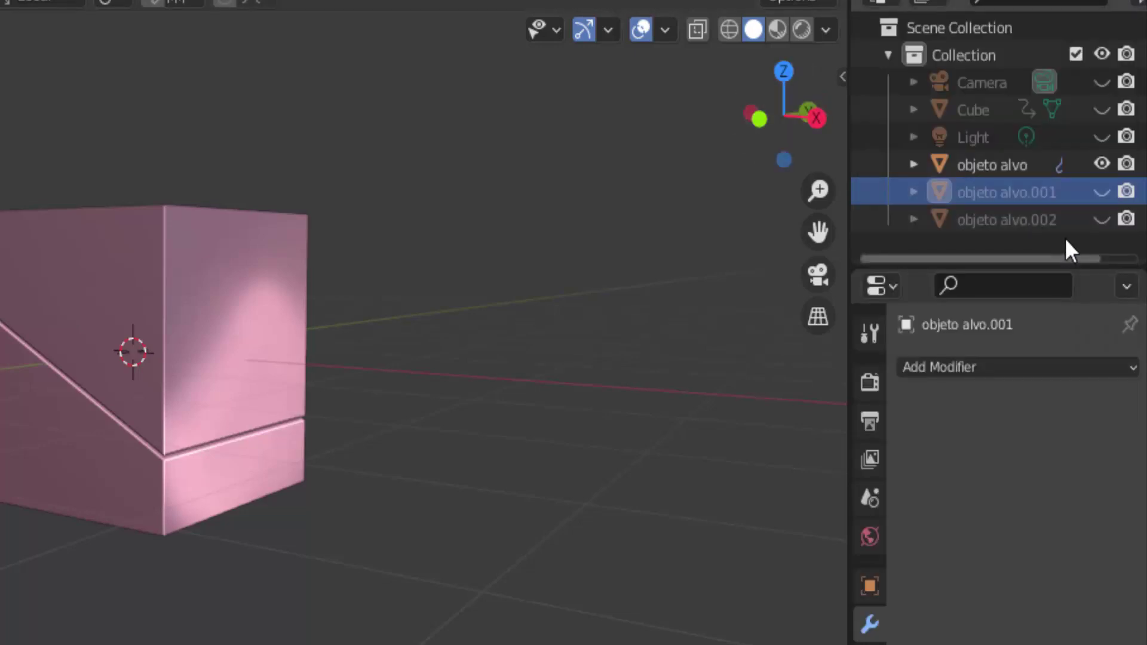
{"action": "left_click", "coordinate": [1103, 165]}
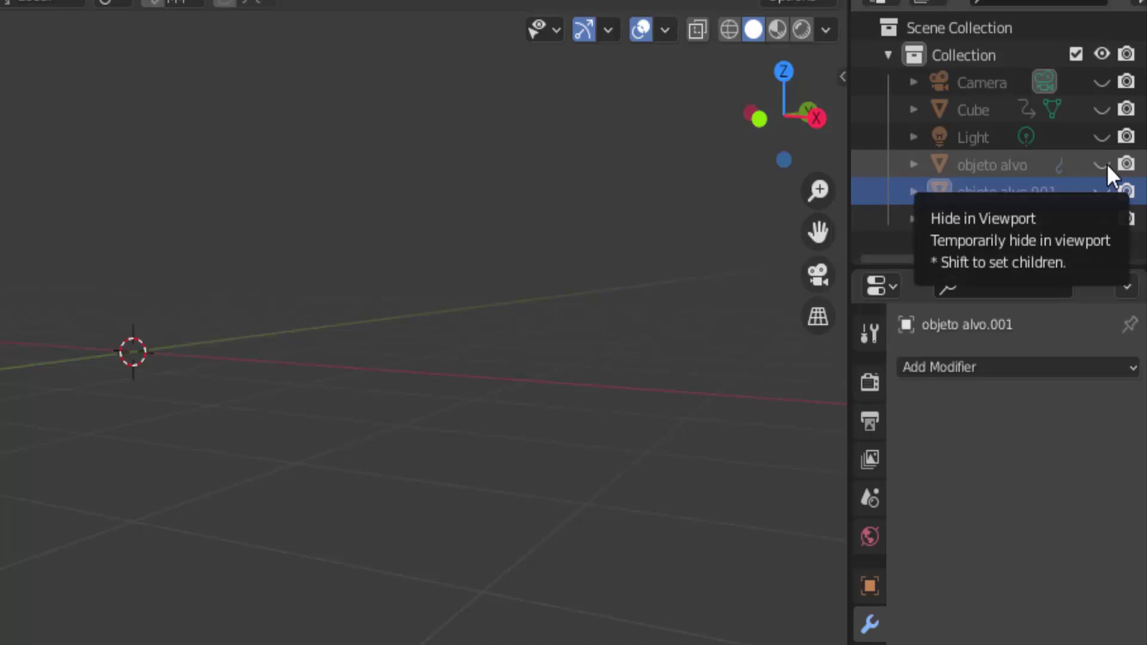
{"action": "left_click", "coordinate": [1105, 165]}
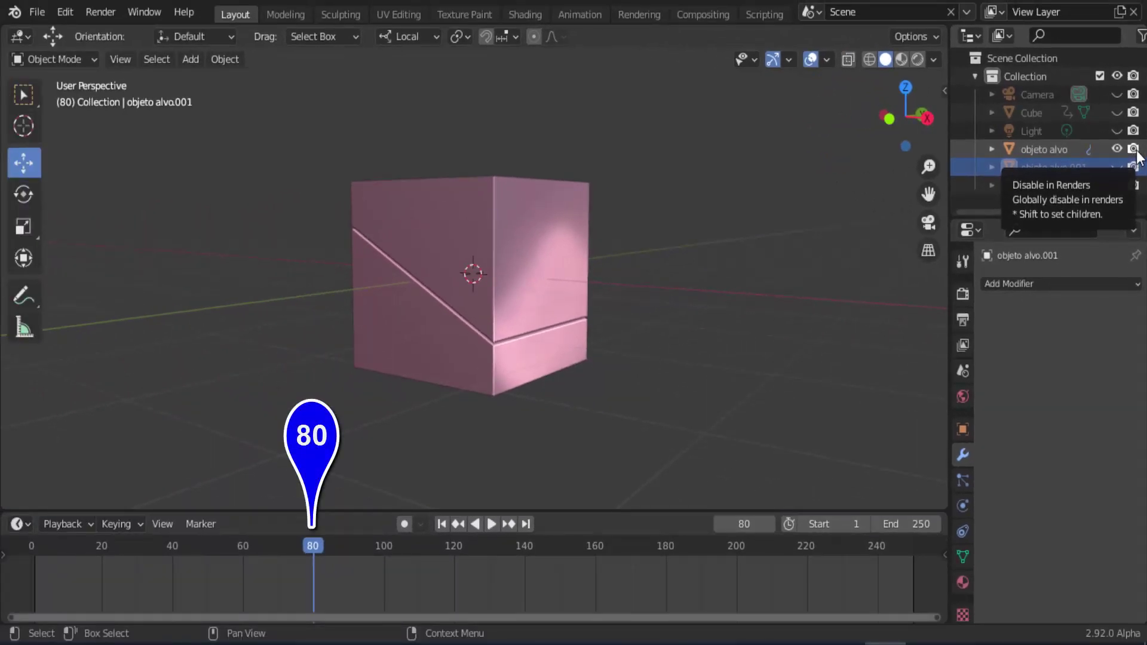
Keyframe the target cube's render visibility as enabled at frame 80 and disabled at frame 81.
{"action": "right_click", "coordinate": [1134, 151]}
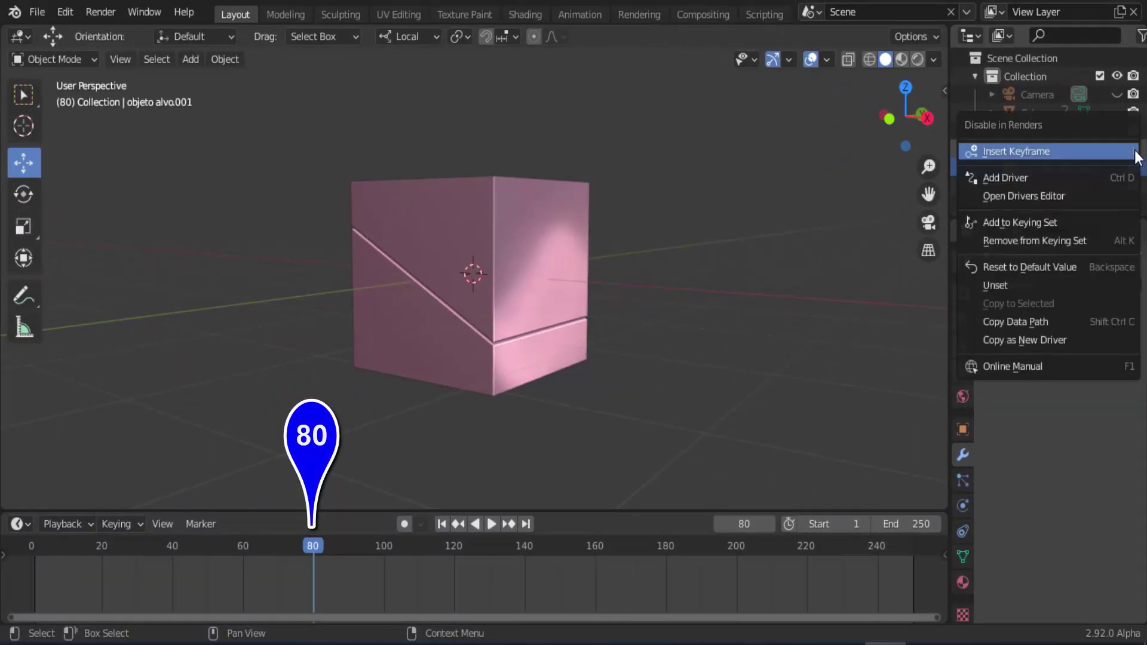
{"action": "left_click", "coordinate": [1073, 151]}
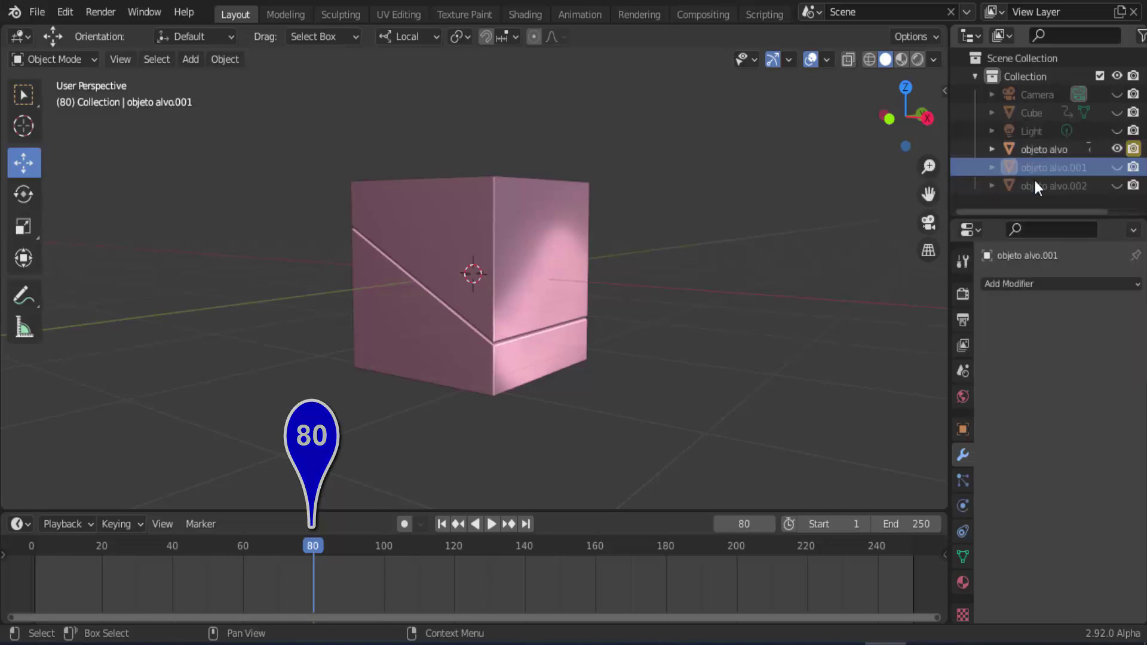
{"action": "left_click", "coordinate": [771, 525]}
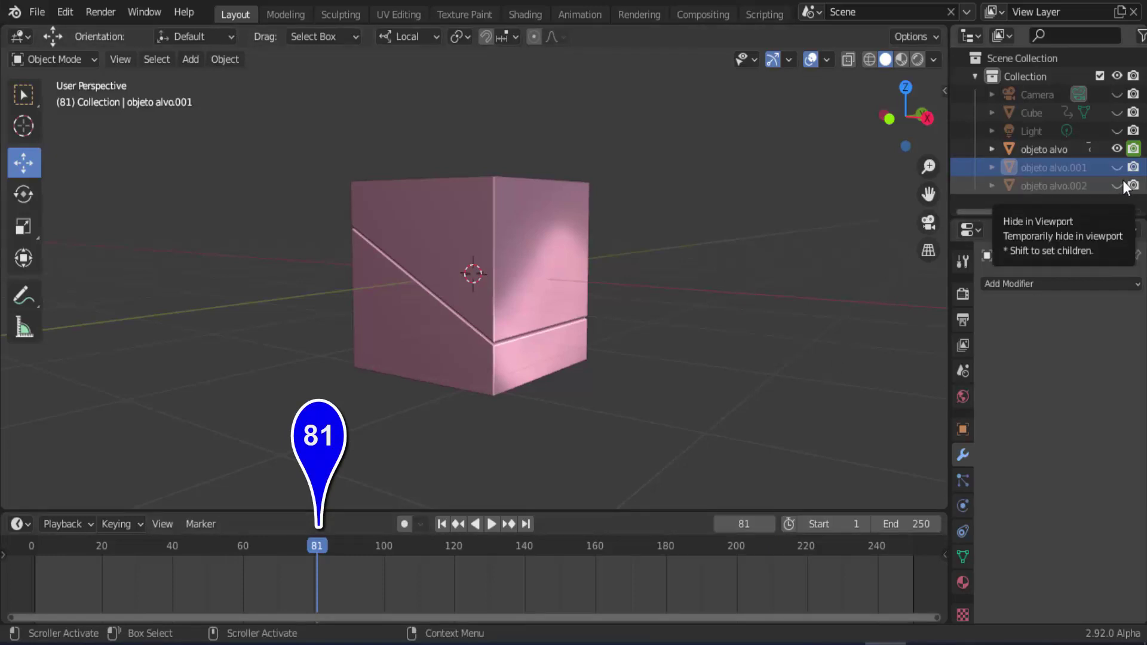
{"action": "left_click", "coordinate": [1138, 148]}
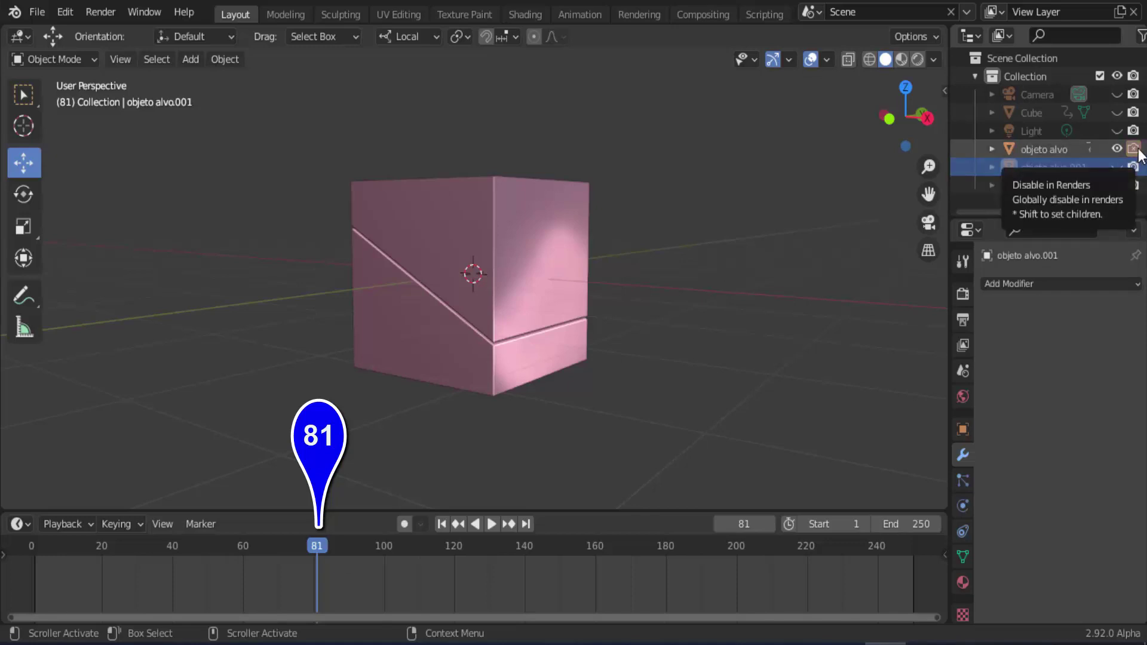
{"action": "right_click", "coordinate": [1138, 150]}
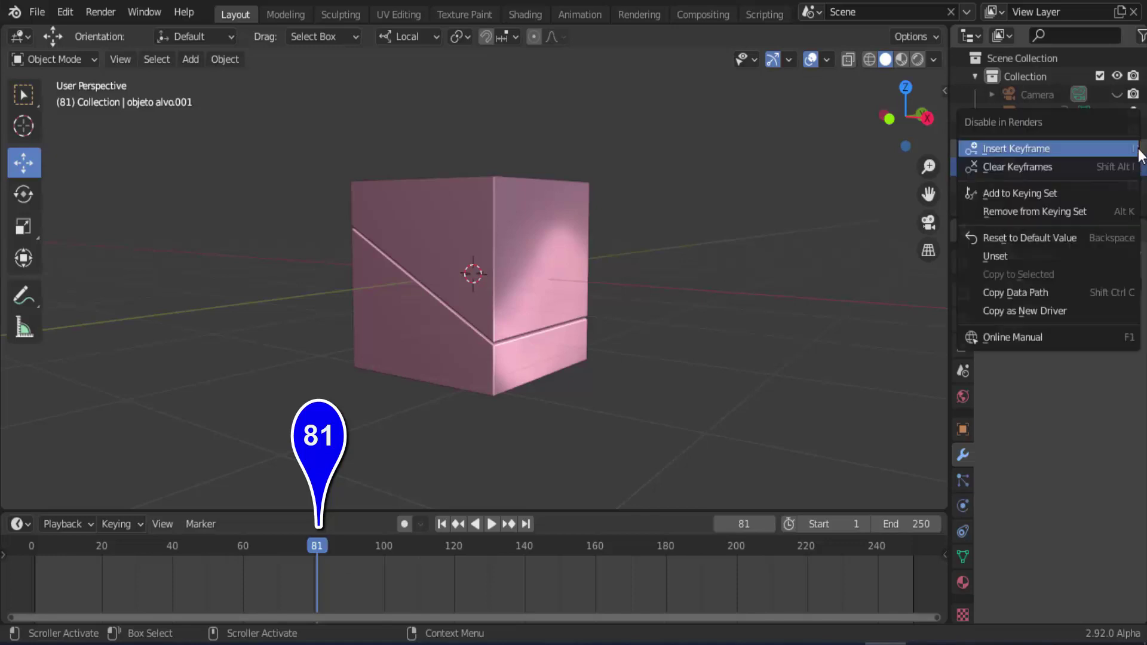
{"action": "left_click", "coordinate": [1097, 148]}
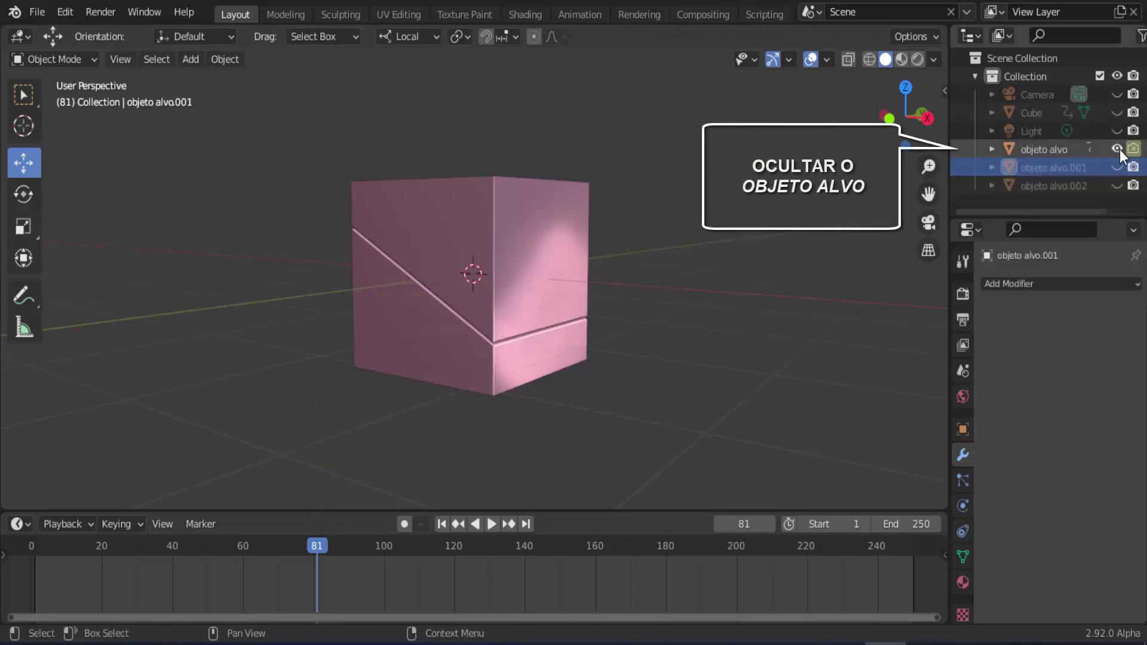
Hide the original target cube and show both cut pieces in the viewport.
{"action": "left_click", "coordinate": [1117, 149]}
{"action": "left_click", "coordinate": [1116, 167]}
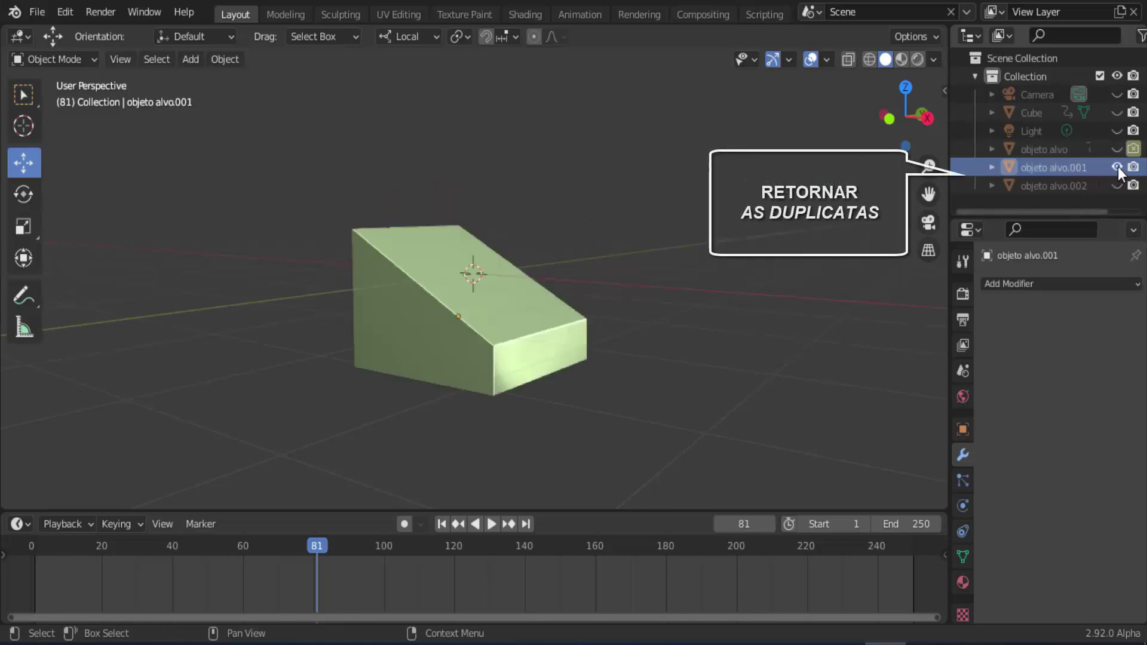
{"action": "left_click", "coordinate": [1117, 184]}
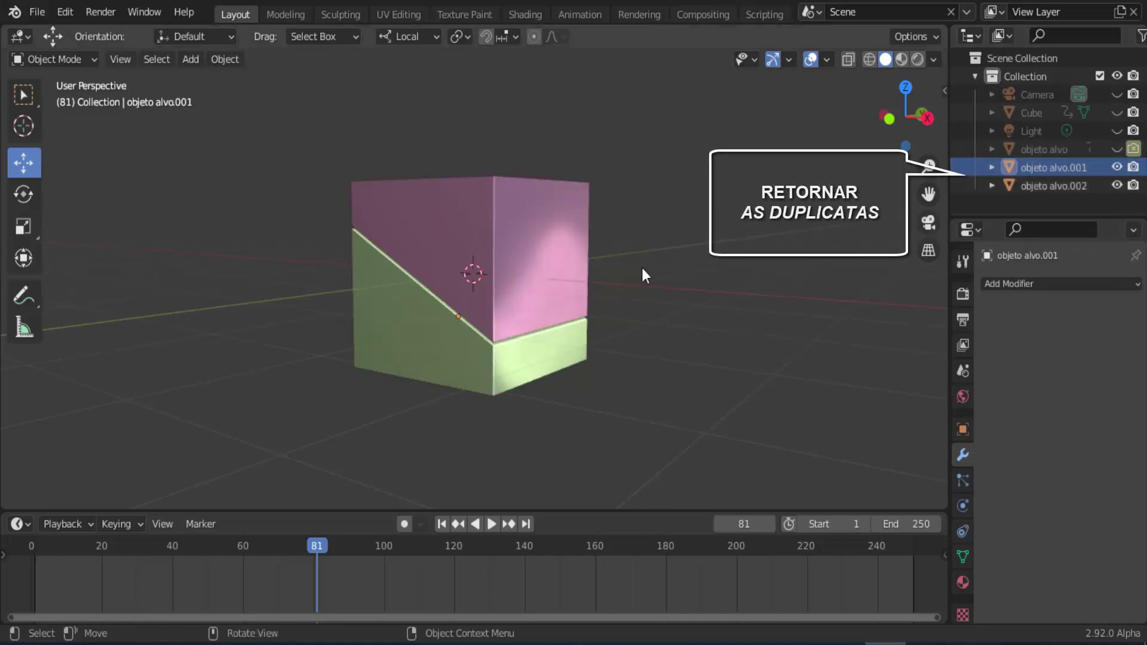
At frame 1, disable objeto alvo.001 and objeto alvo.002 in renders and keyframe that state on both.
{"action": "left_click", "coordinate": [35, 548]}
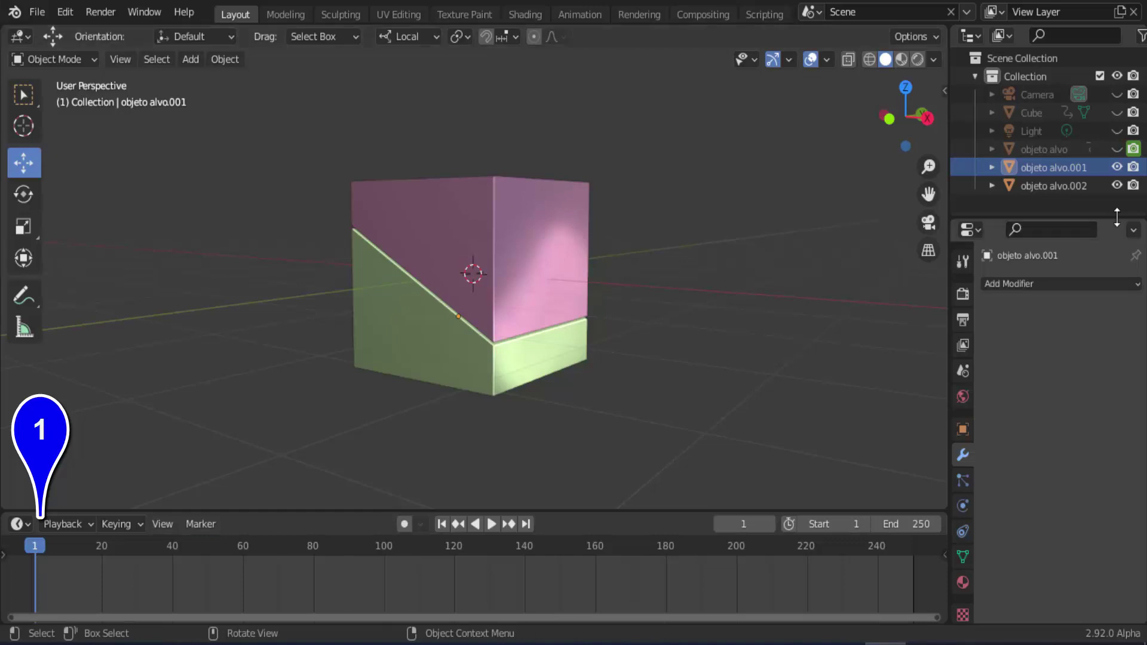
{"action": "left_click", "coordinate": [1134, 170]}
{"action": "left_click", "coordinate": [1135, 184]}
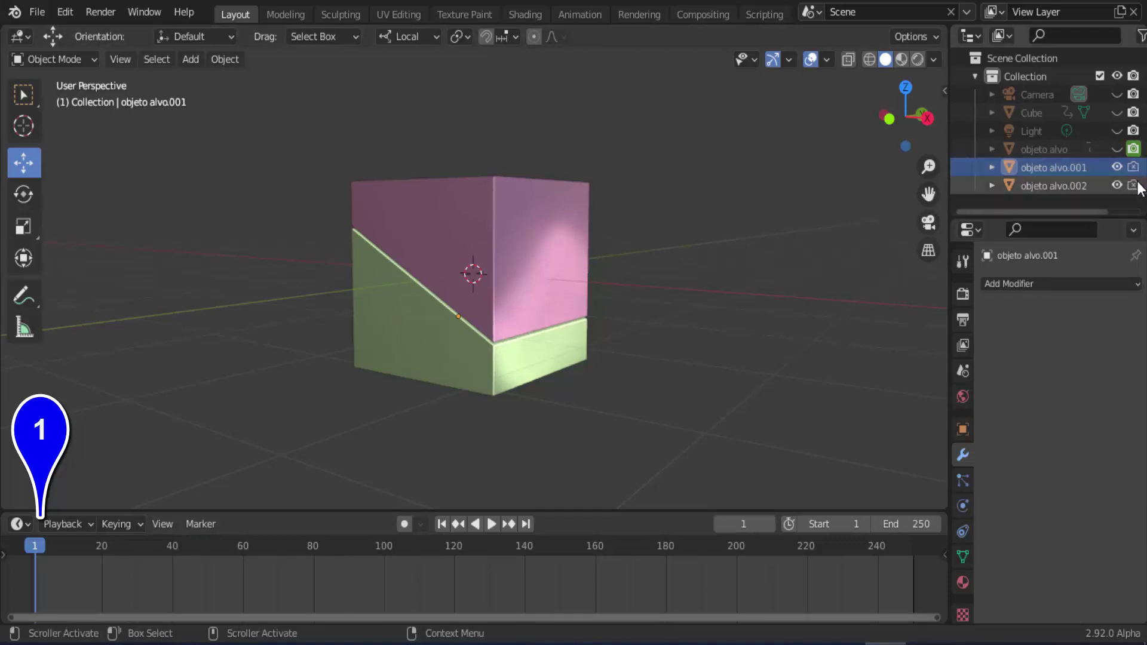
{"action": "right_click", "coordinate": [1134, 169]}
{"action": "left_click", "coordinate": [1132, 169]}
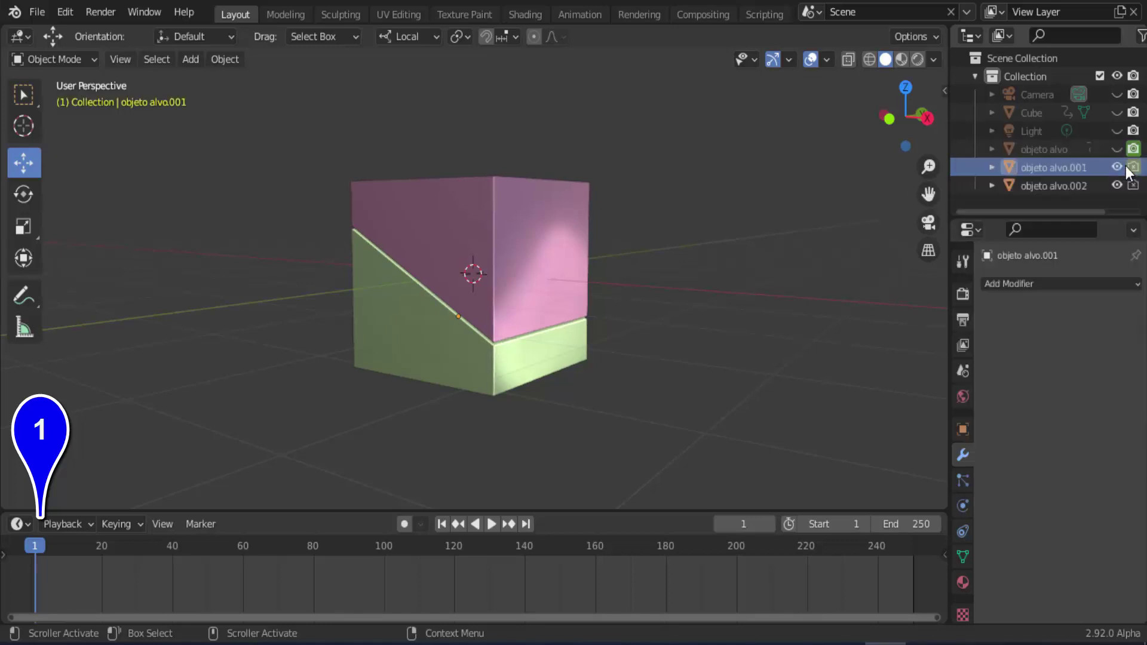
{"action": "right_click", "coordinate": [1134, 184]}
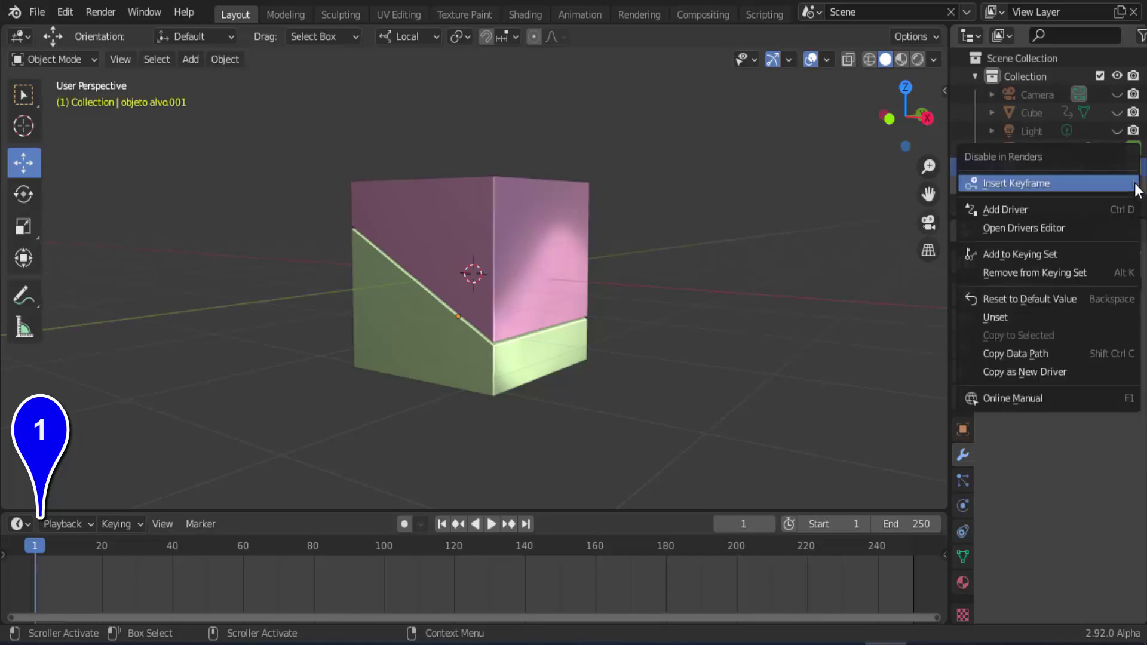
{"action": "left_click", "coordinate": [1096, 183]}
{"action": "left_click", "coordinate": [1097, 183], "text": "shift"}
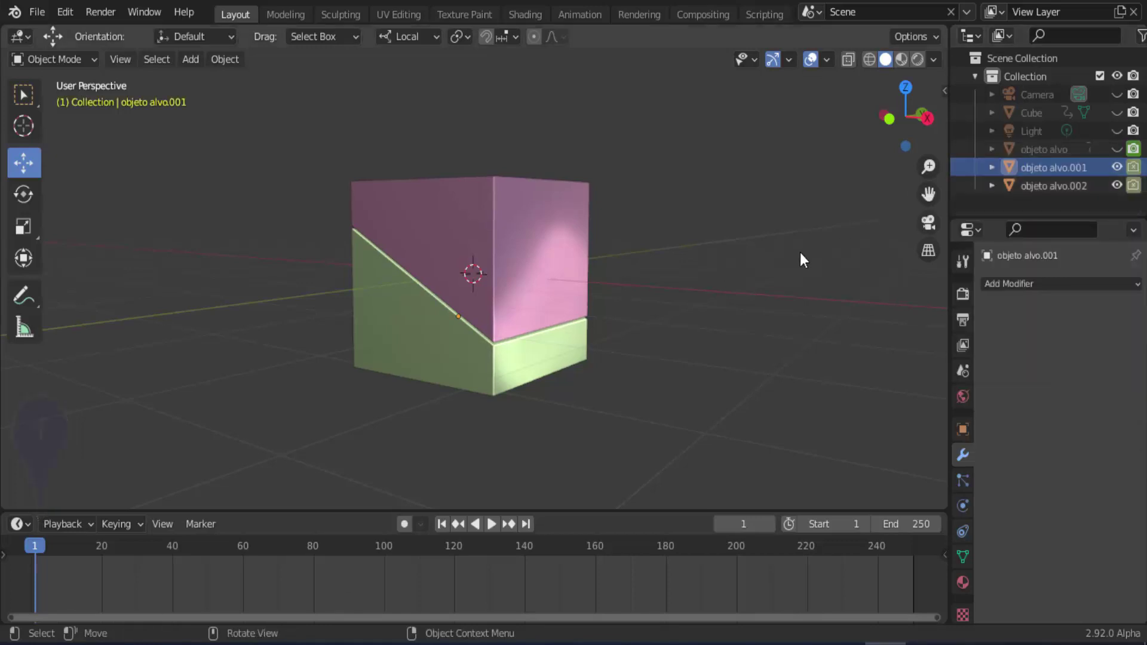
Move to frame 80 with both cut pieces selected and keyframe their disabled render visibility there.
{"action": "key", "text": "space"}
{"action": "left_click_drag", "start_coordinate": [106, 553], "coordinate": [314, 551]}
{"action": "key", "text": "space"}
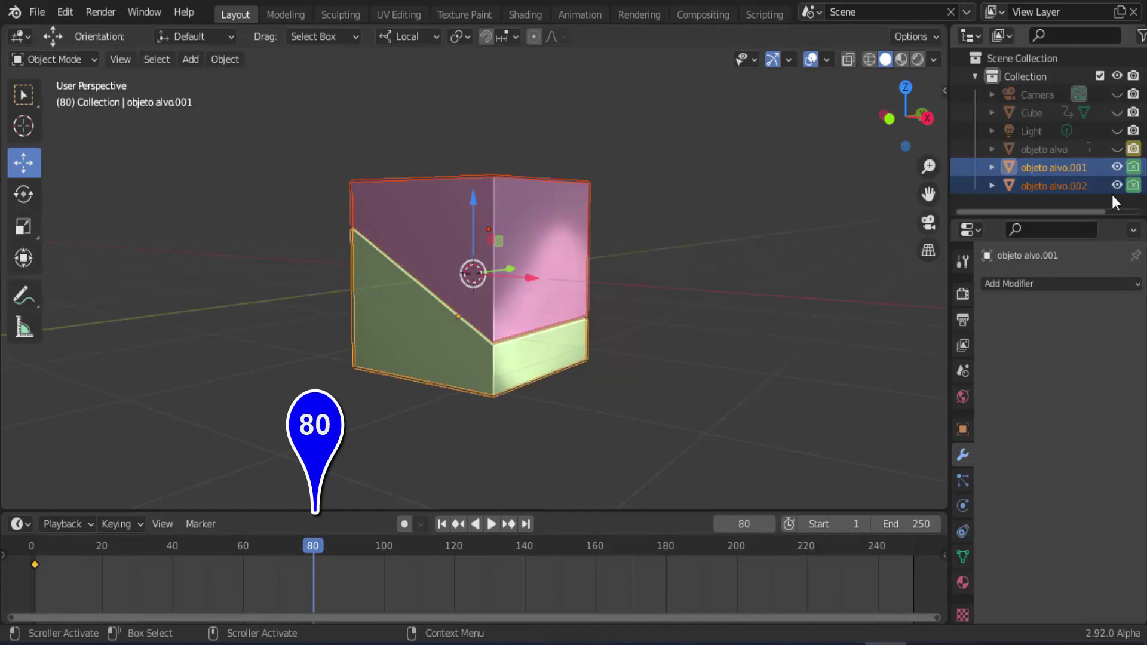
{"action": "right_click", "coordinate": [1133, 168]}
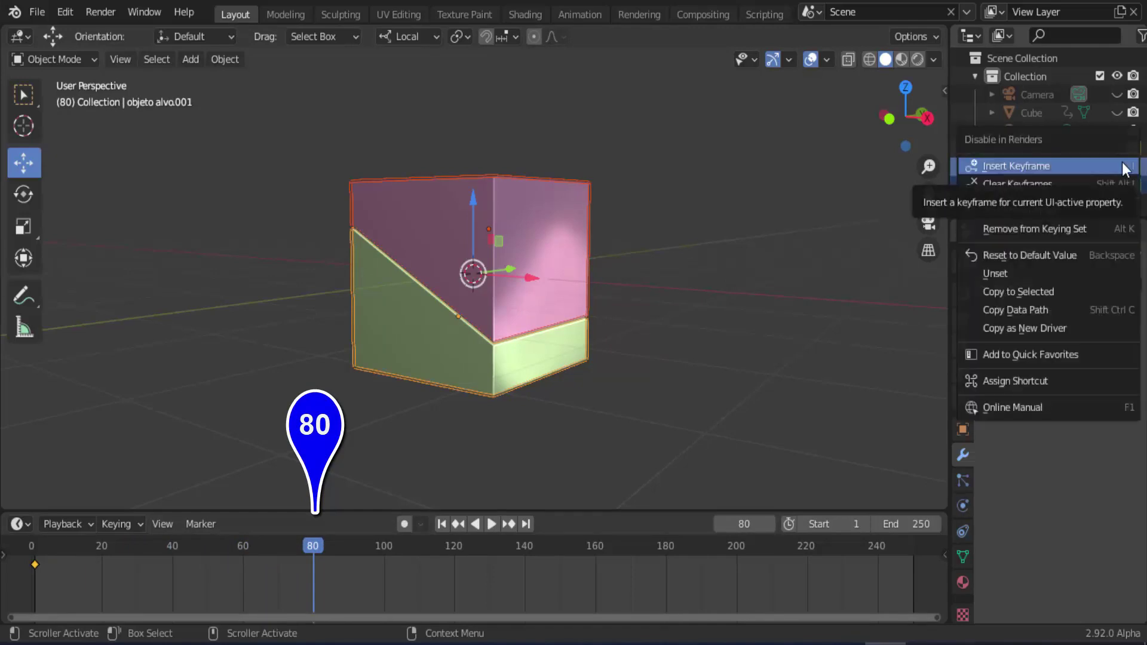
{"action": "left_click", "coordinate": [1134, 171]}
{"action": "right_click", "coordinate": [1133, 186]}
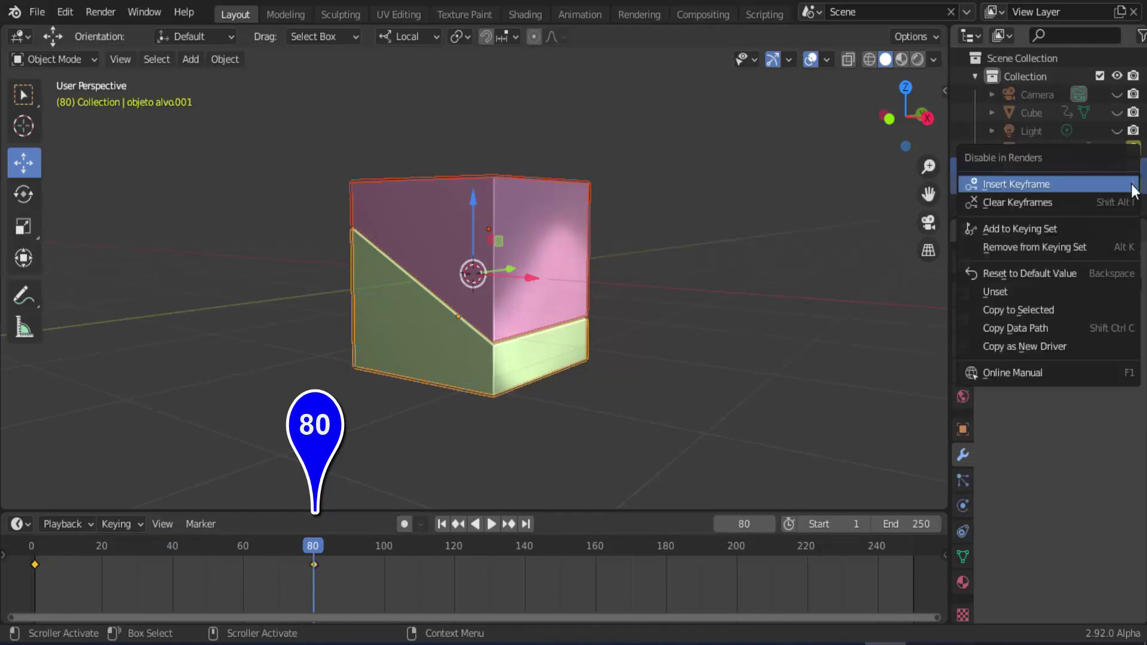
{"action": "left_click", "coordinate": [1094, 185]}
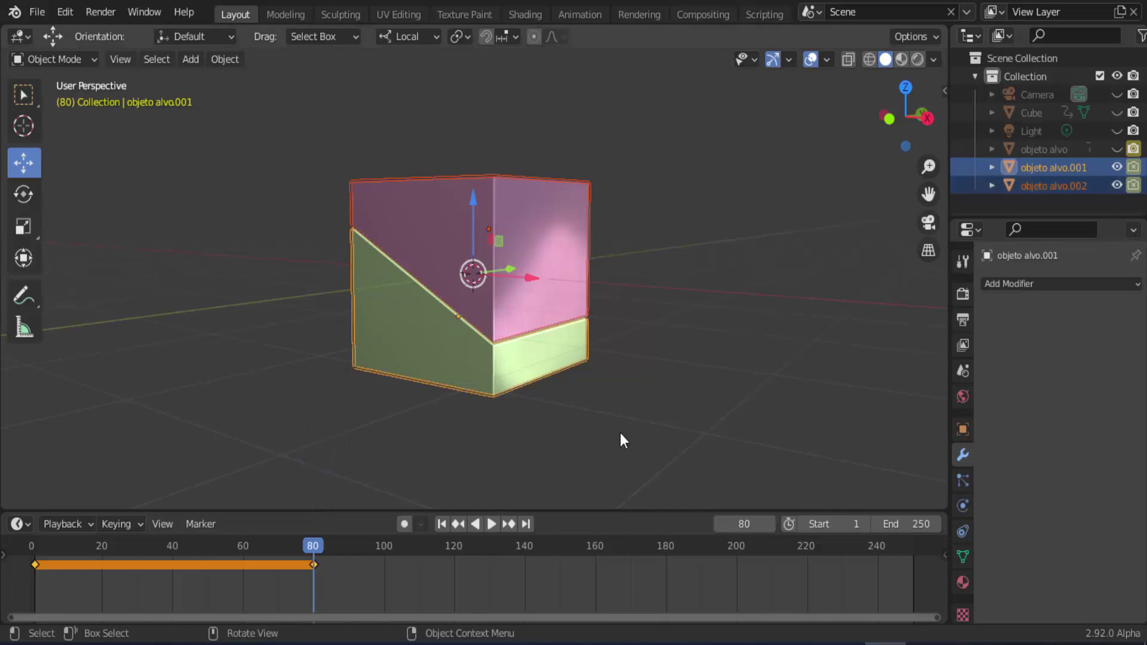
At frame 81, enable objeto alvo.001 and objeto alvo.002 in renders and keyframe that state on both pieces.
{"action": "left_click", "coordinate": [770, 523]}
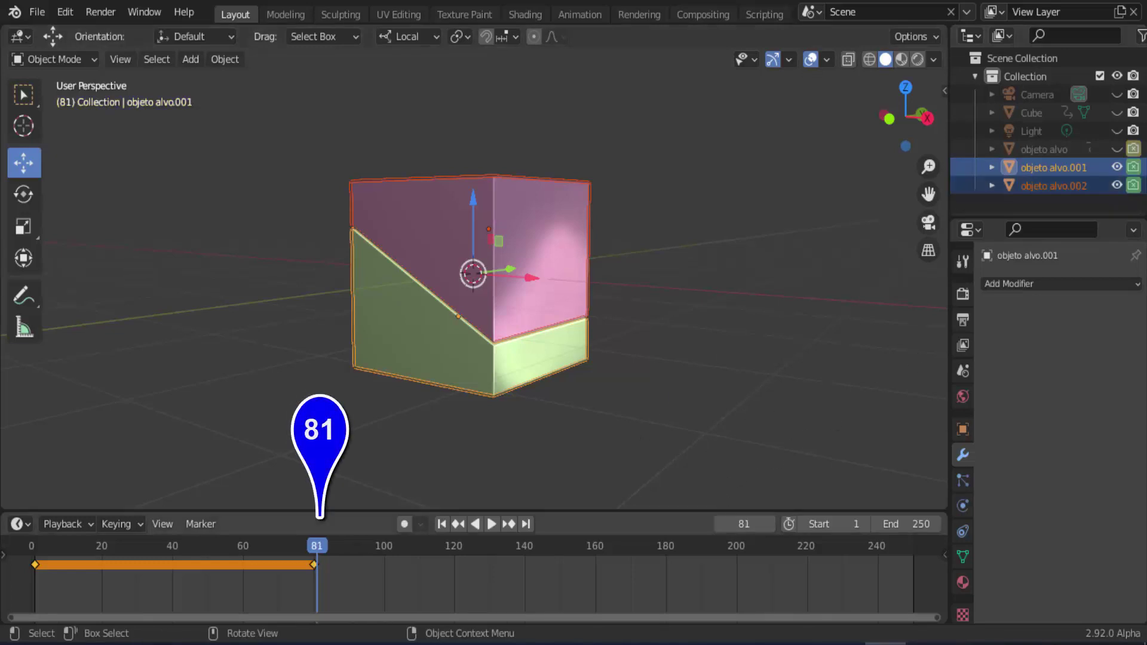
{"action": "right_click", "coordinate": [1137, 170]}
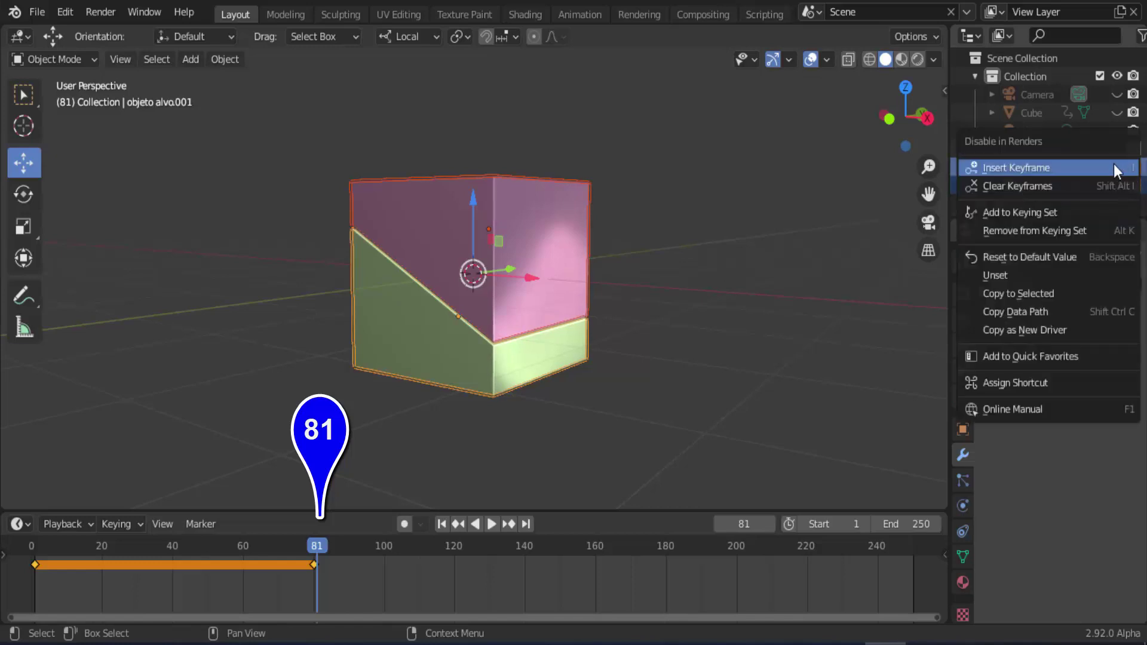
{"action": "left_click", "coordinate": [1114, 169]}
{"action": "right_click", "coordinate": [1135, 187]}
{"action": "left_click", "coordinate": [1121, 184]}
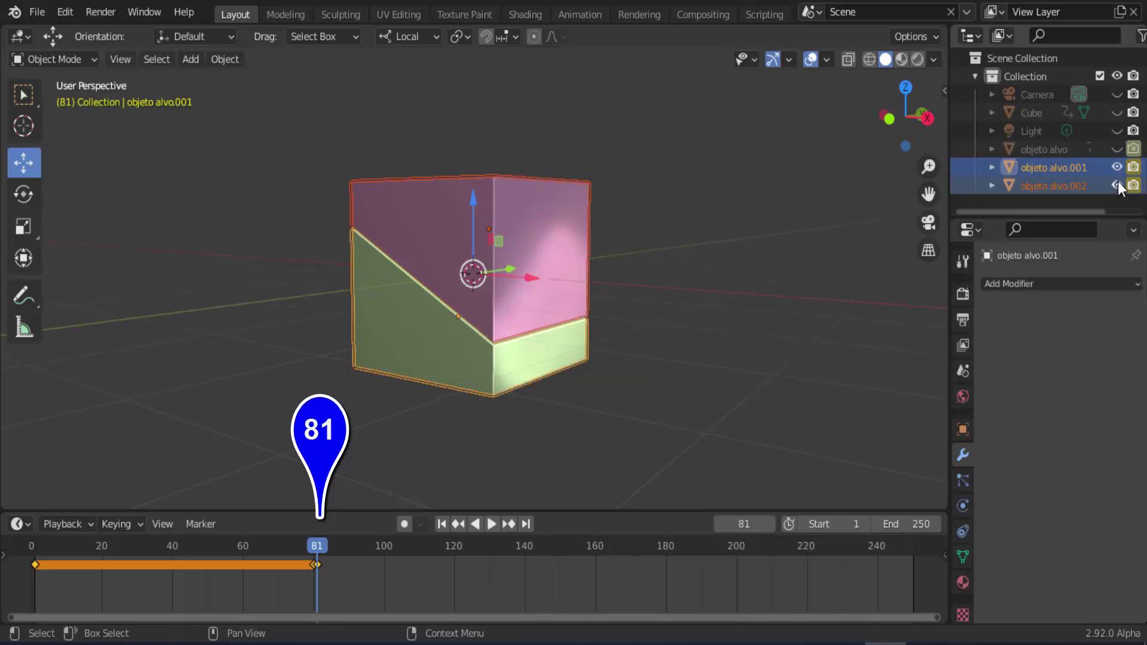
Show the slicing plate Cube in the viewport, play the animation to check the cut, and return to frame 1.
{"action": "left_click", "coordinate": [442, 528]}
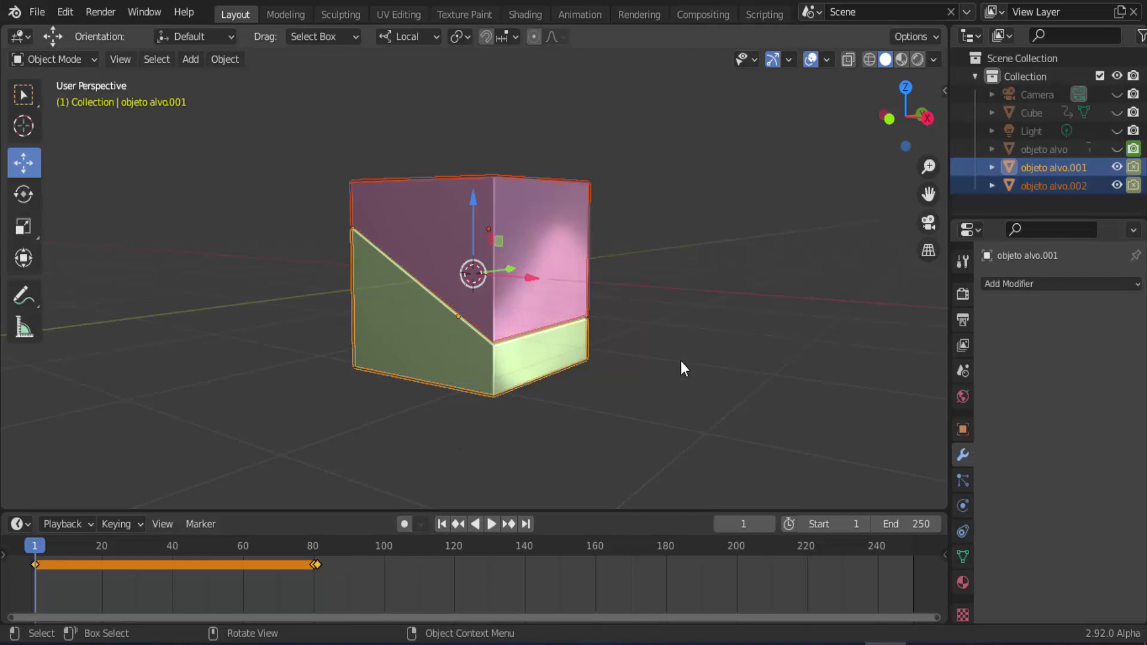
{"action": "middle_click_drag", "start_coordinate": [679, 361], "coordinate": [577, 465]}
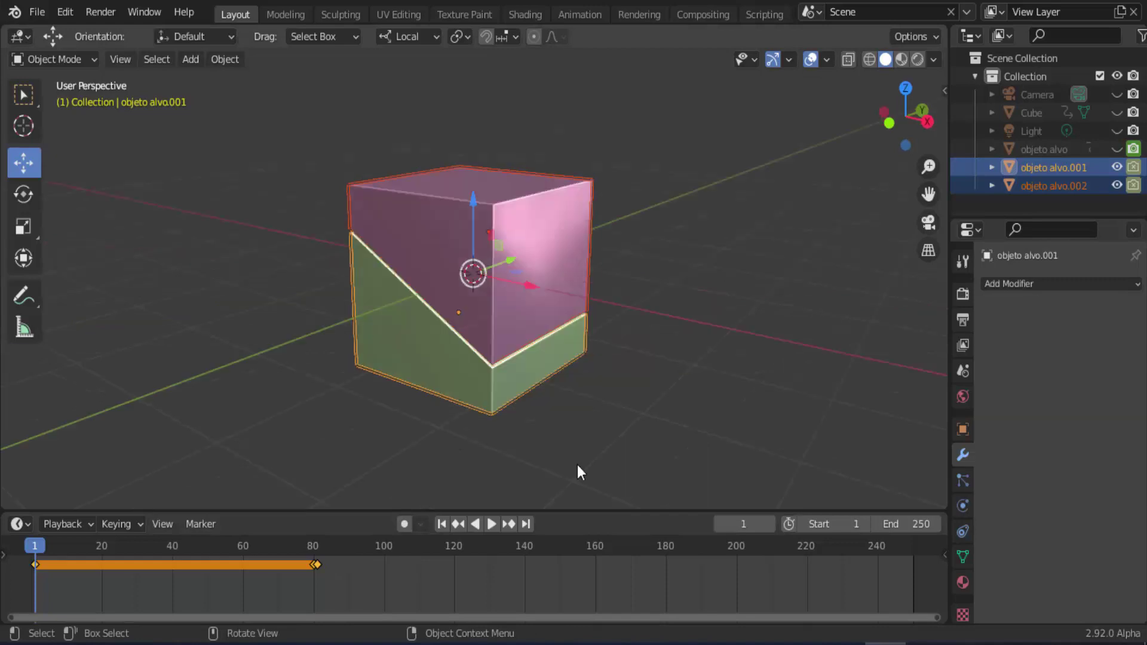
{"action": "left_click", "coordinate": [491, 523]}
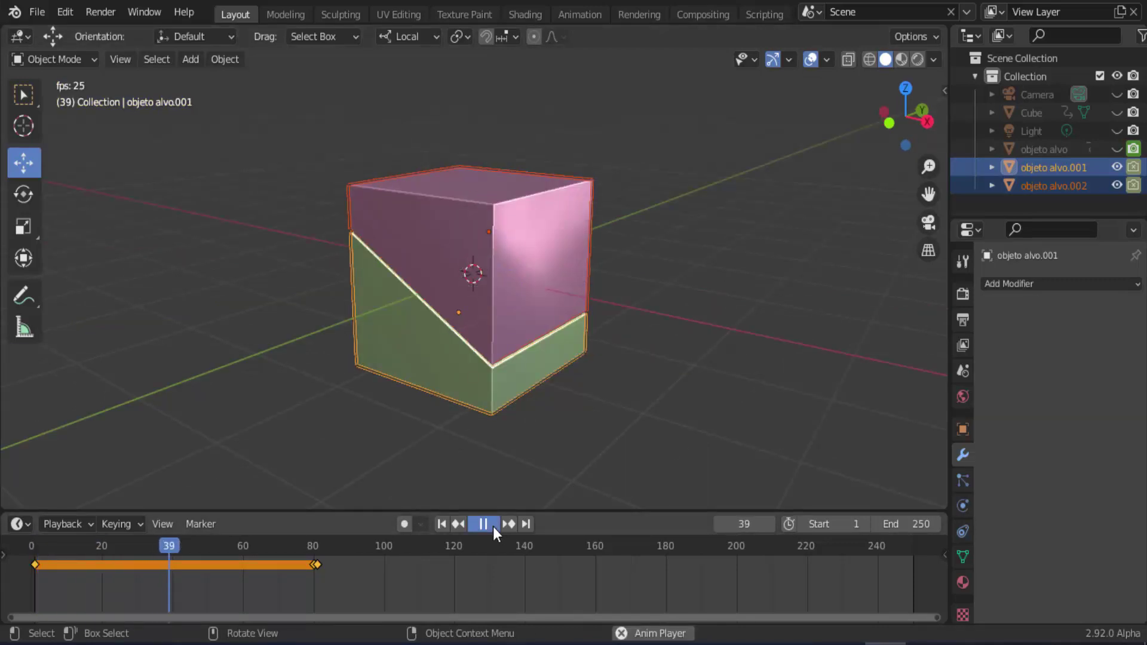
{"action": "left_click", "coordinate": [493, 526]}
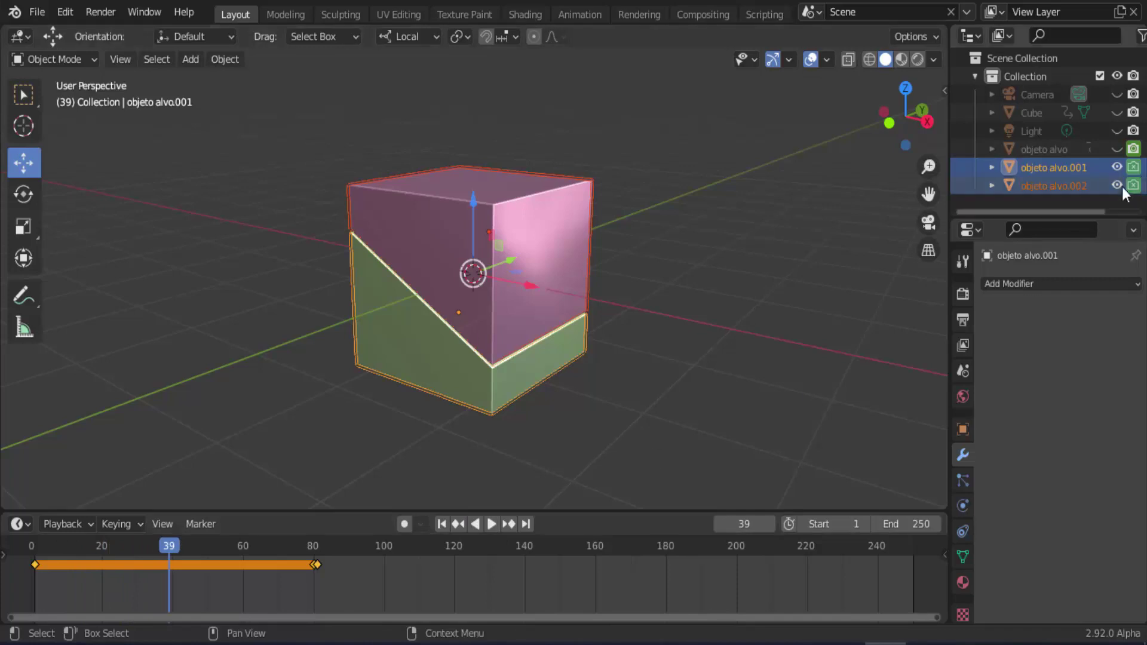
{"action": "left_click", "coordinate": [1115, 113]}
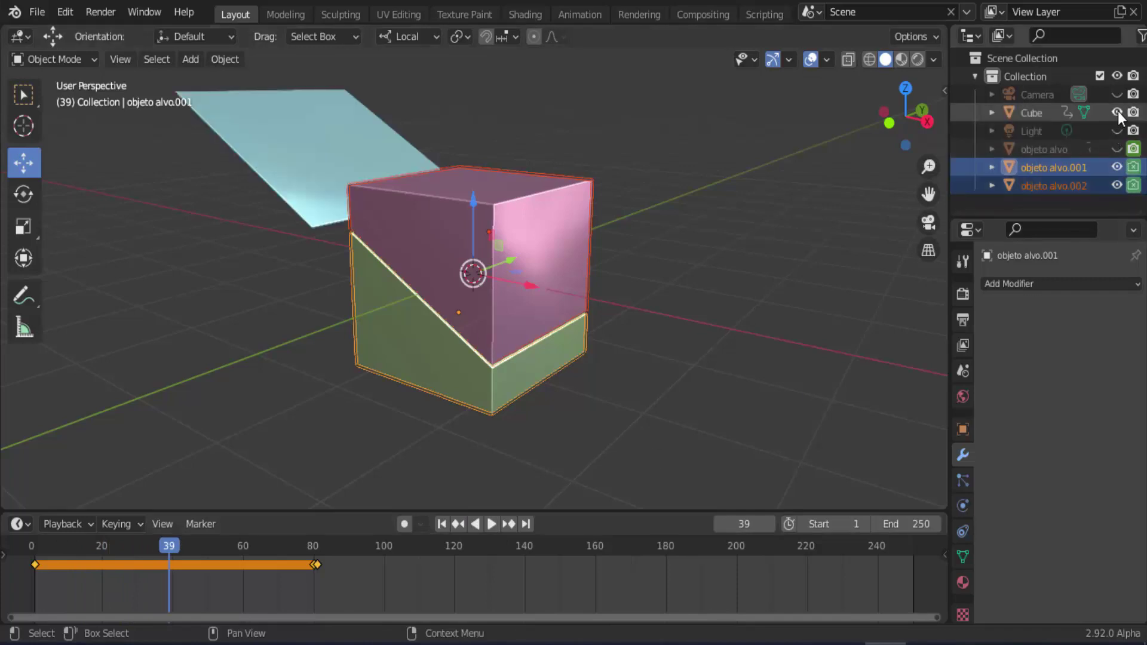
{"action": "left_click", "coordinate": [489, 525]}
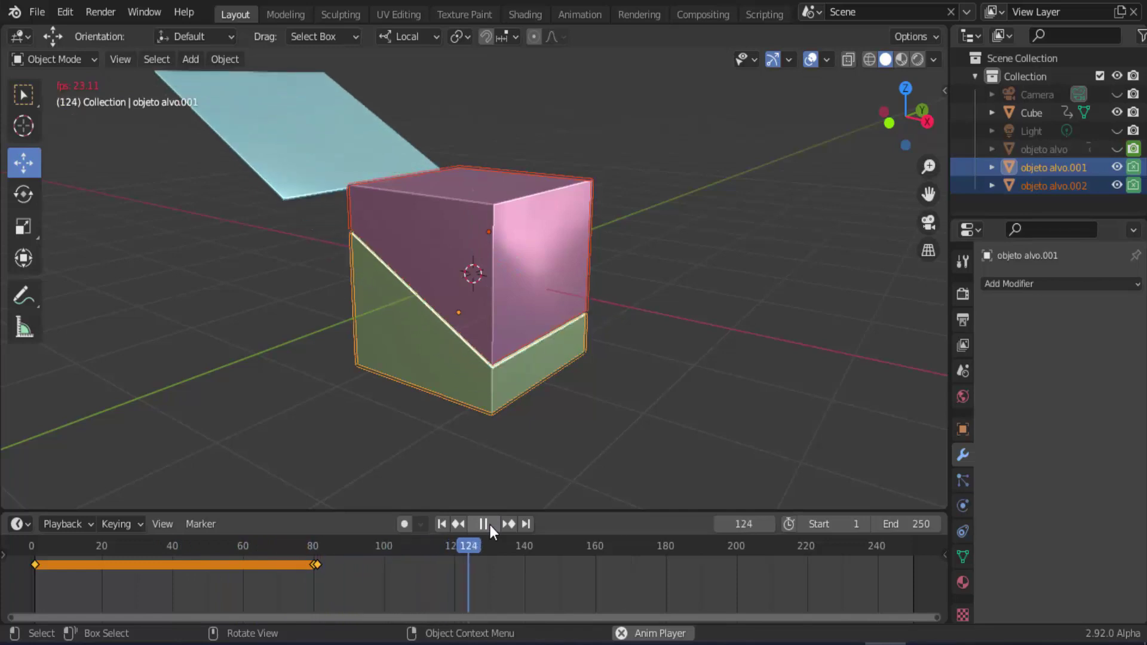
{"action": "left_click", "coordinate": [489, 525]}
{"action": "left_click", "coordinate": [449, 525]}
Add a mesh plane at the cube's centre and scale it up well beyond the cube's footprint.
{"action": "scroll", "coordinate": [504, 473], "scroll_direction": "down", "scroll_amount": 1}
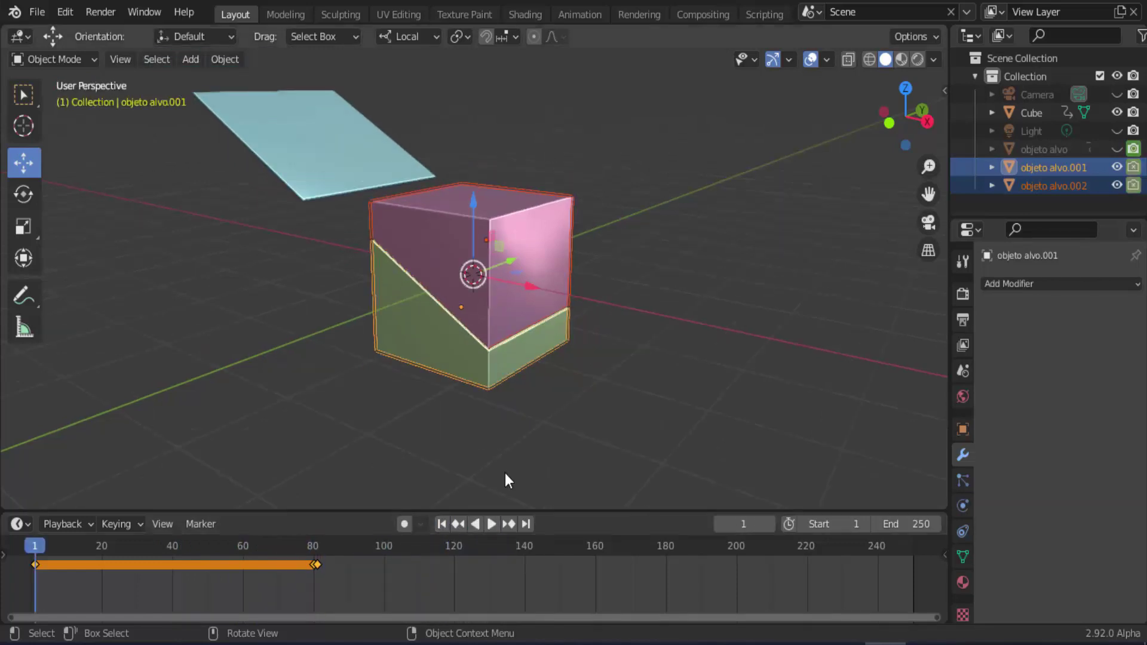
{"action": "left_click", "coordinate": [191, 60]}
{"action": "mouse_move", "coordinate": [203, 79]}
{"action": "left_click", "coordinate": [346, 86]}
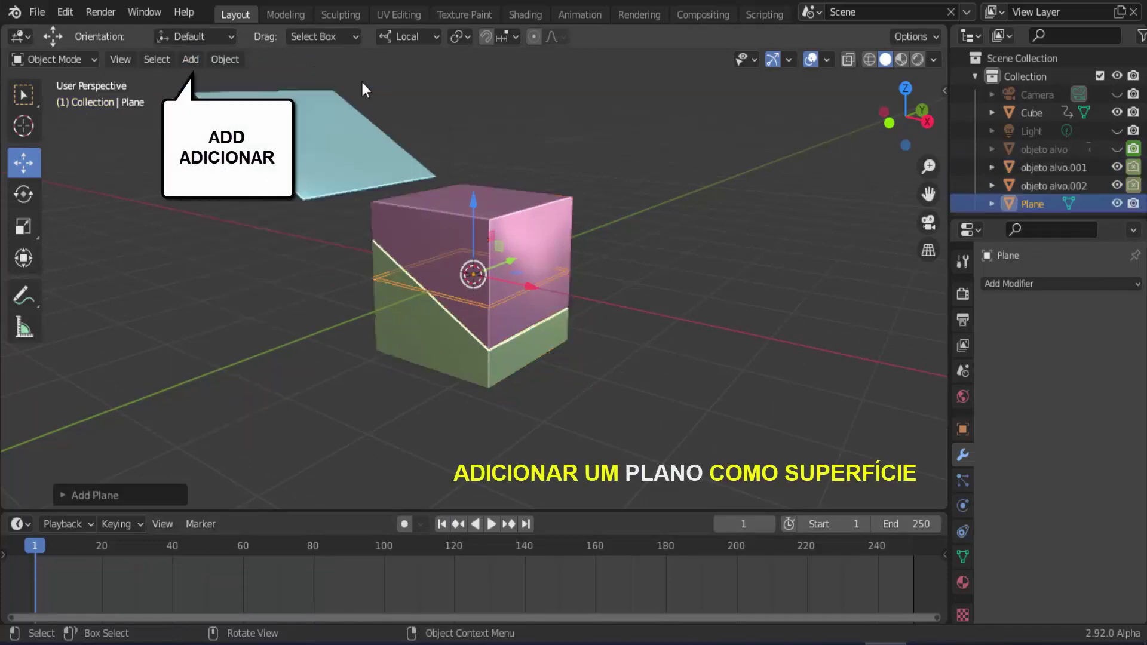
{"action": "key", "text": "s"}
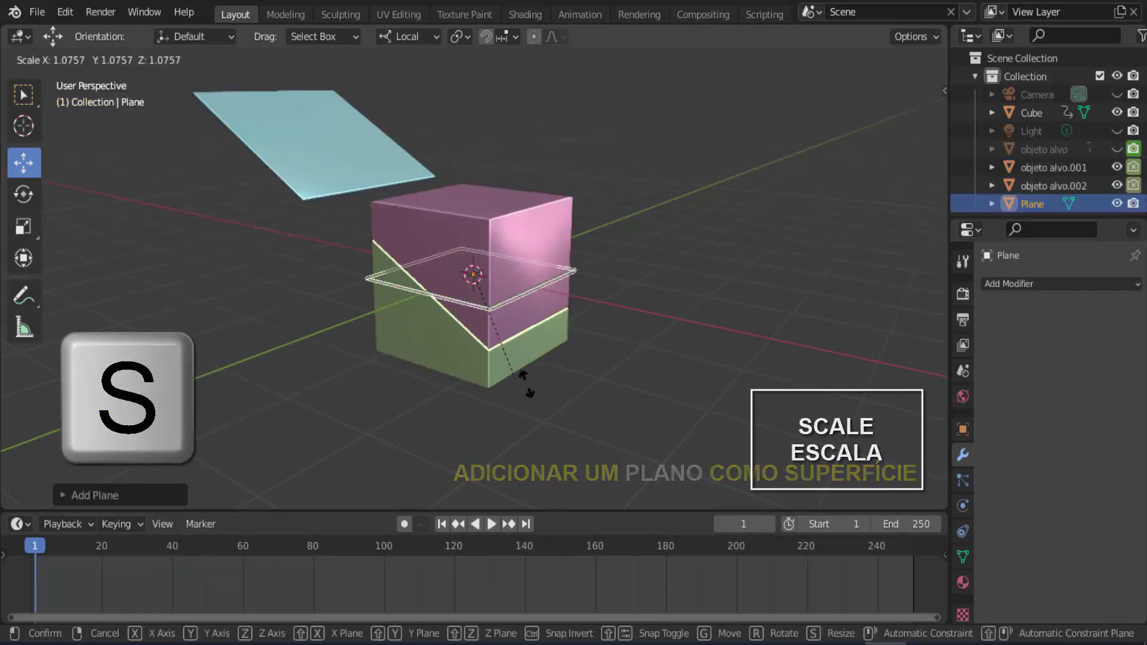
{"action": "left_click", "coordinate": [761, 464]}
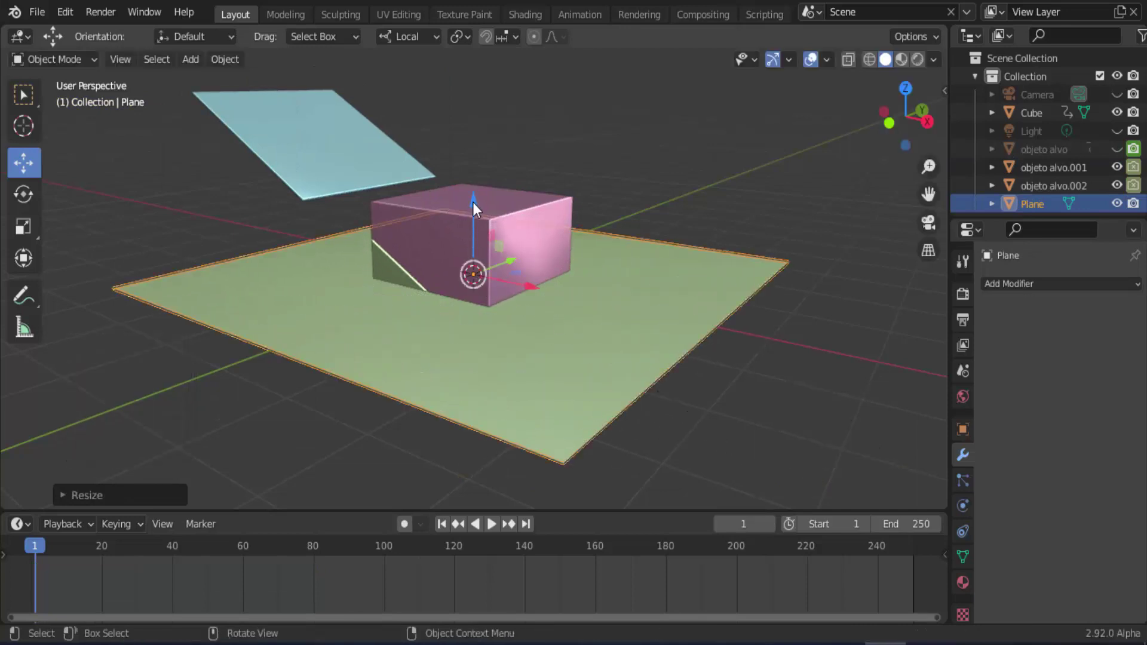
Lower the plane along Z to the cube's base as a floor and enlarge it further, aligning the height in front view.
{"action": "left_click_drag", "start_coordinate": [472, 202], "coordinate": [467, 259]}
{"action": "key", "text": "s"}
{"action": "left_click", "coordinate": [627, 479]}
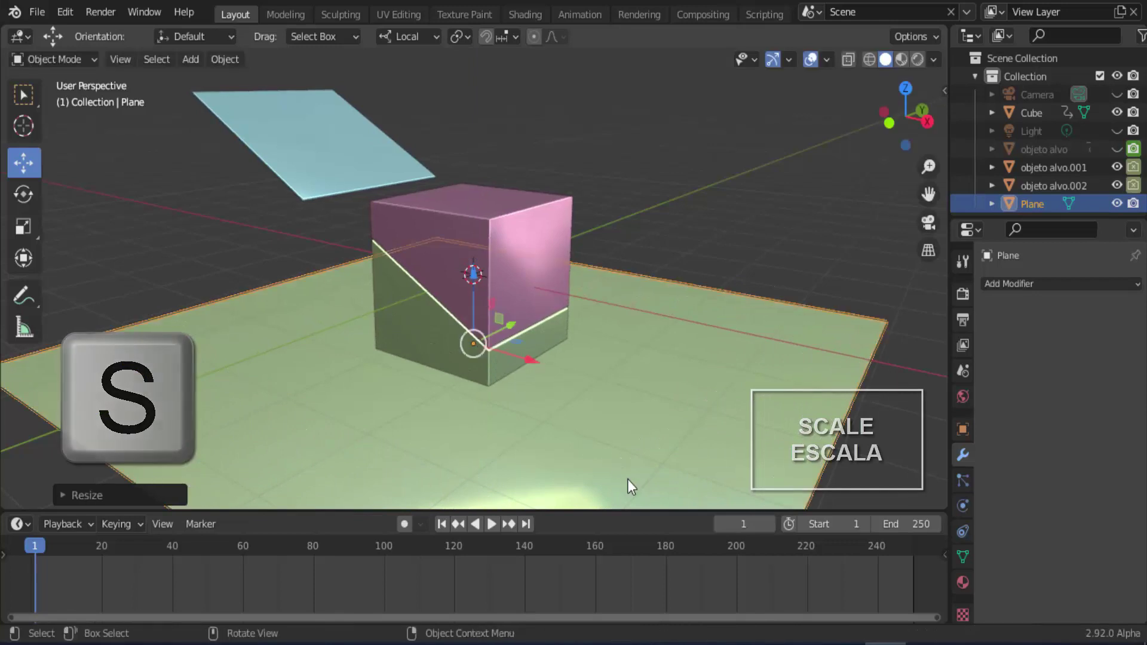
{"action": "left_click_drag", "start_coordinate": [476, 270], "coordinate": [476, 276]}
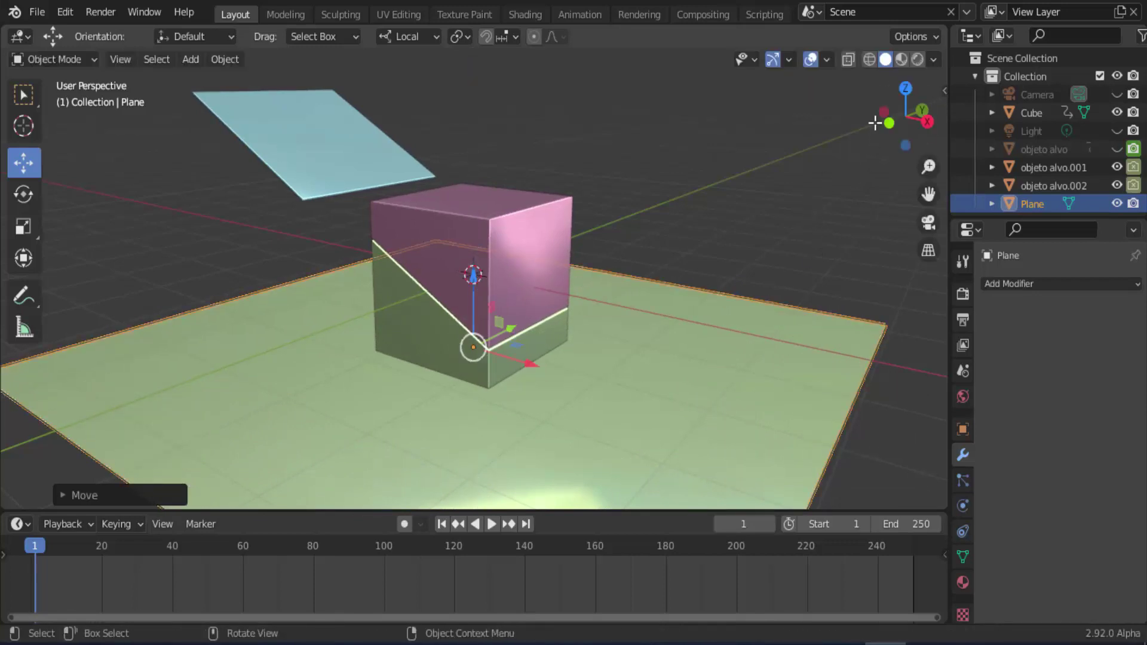
{"action": "left_click", "coordinate": [889, 123]}
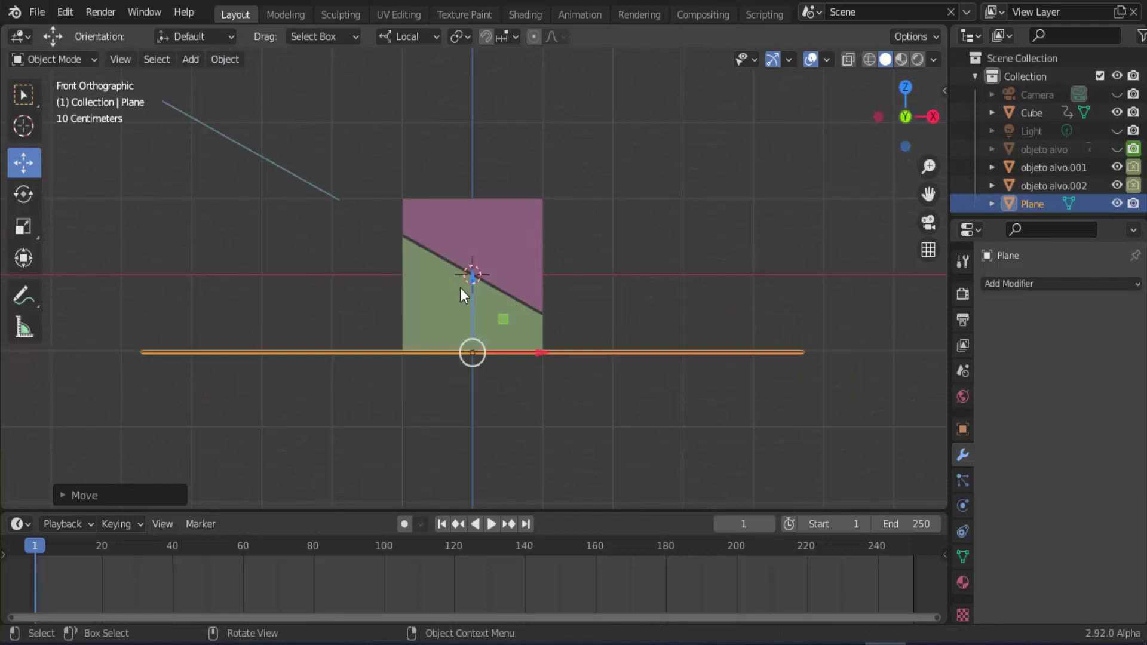
{"action": "left_click_drag", "start_coordinate": [471, 277], "coordinate": [471, 277]}
Enable Rigid Body physics on the lower cut piece objeto alvo.001 and set its type to Passive.
{"action": "middle_click_drag", "start_coordinate": [781, 298], "coordinate": [669, 326]}
{"action": "scroll", "coordinate": [436, 322], "scroll_direction": "down", "scroll_amount": 2}
{"action": "scroll", "coordinate": [432, 321], "scroll_direction": "up", "scroll_amount": 1}
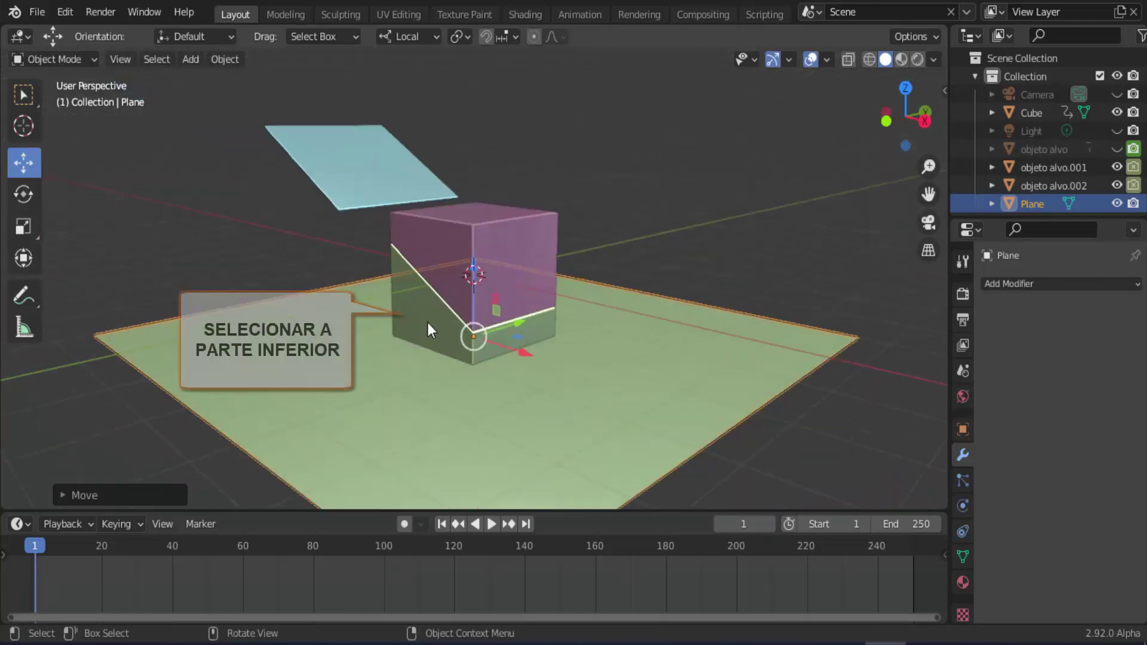
{"action": "scroll", "coordinate": [428, 322], "scroll_direction": "up", "scroll_amount": 1}
{"action": "left_click", "coordinate": [395, 315]}
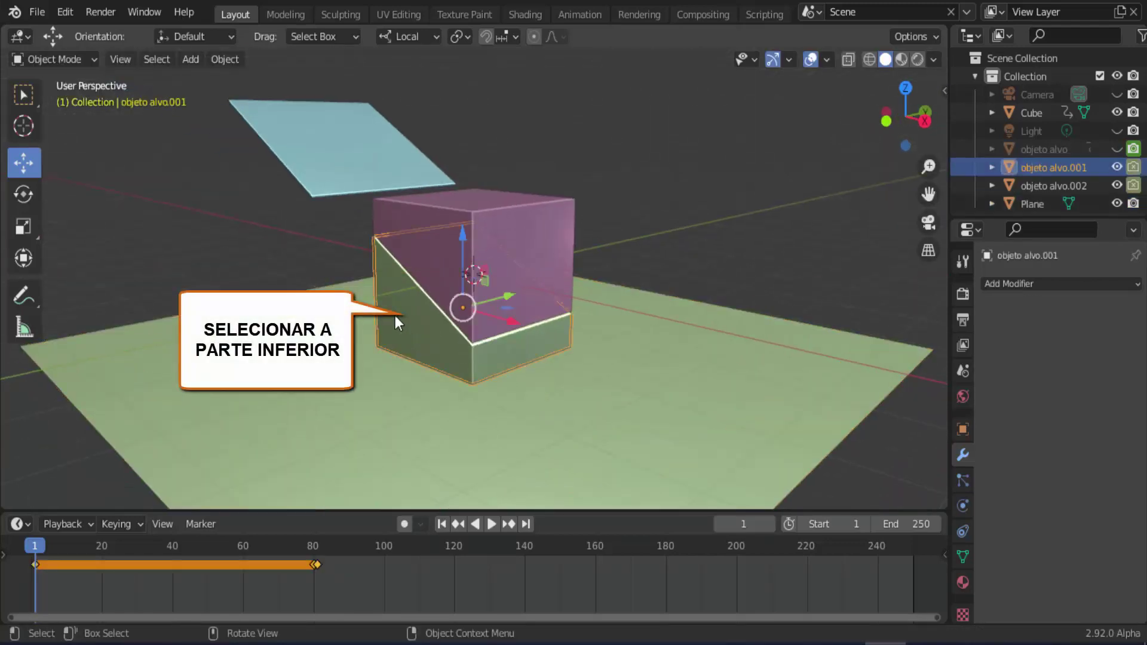
{"action": "left_click", "coordinate": [964, 505]}
{"action": "left_click", "coordinate": [1092, 407]}
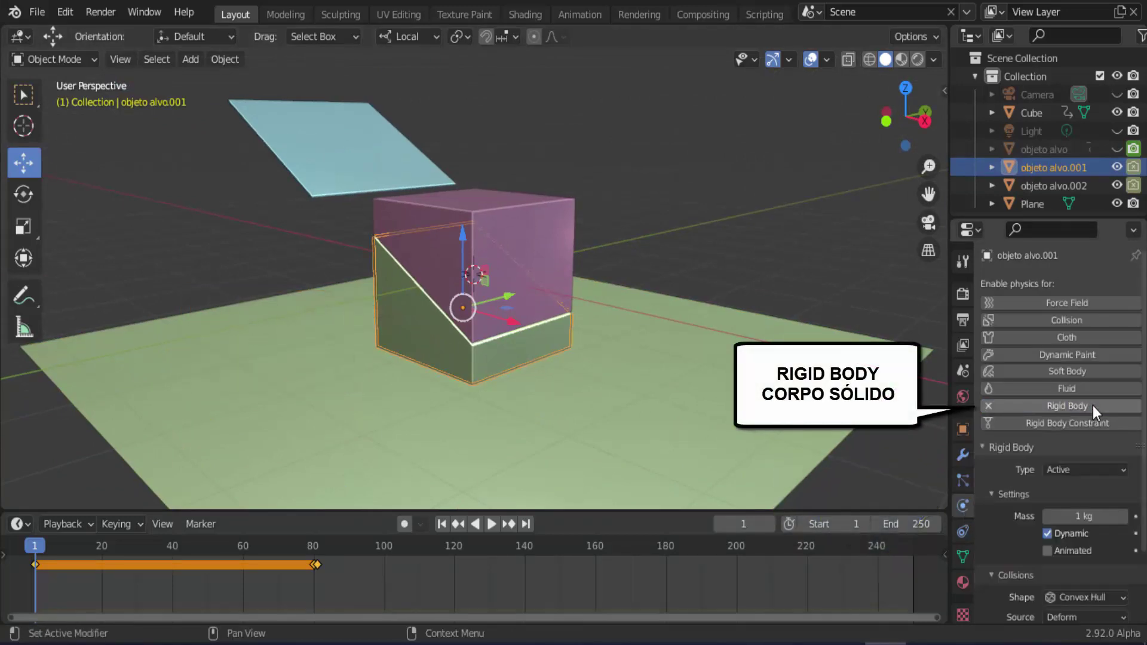
{"action": "left_click", "coordinate": [1073, 469]}
{"action": "left_click", "coordinate": [1062, 503]}
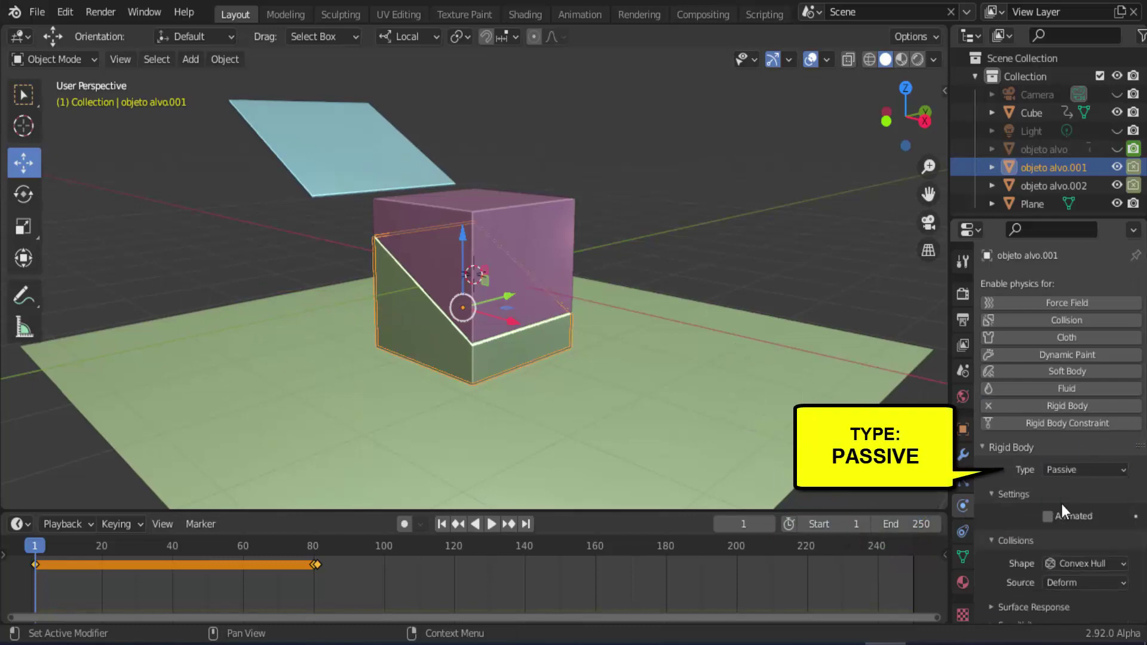
Set the lower piece's collision shape to Mesh and its sensitivity margin to 0.01 m.
{"action": "left_click", "coordinate": [1065, 562]}
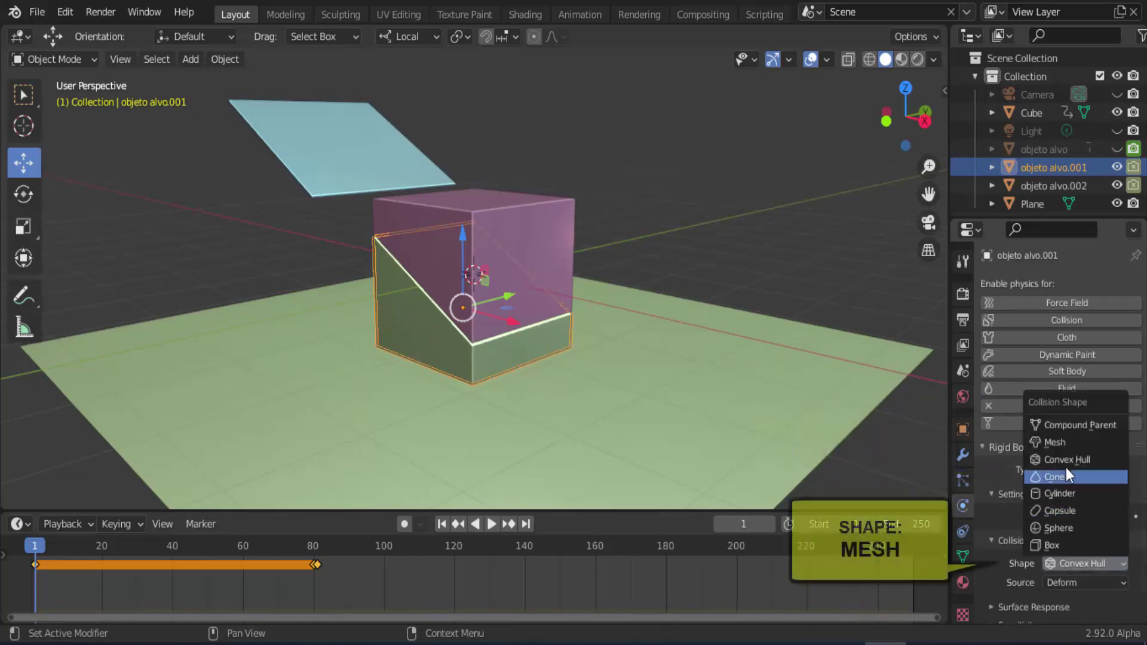
{"action": "left_click", "coordinate": [1062, 443]}
{"action": "scroll", "coordinate": [1025, 548], "scroll_direction": "down", "scroll_amount": 2}
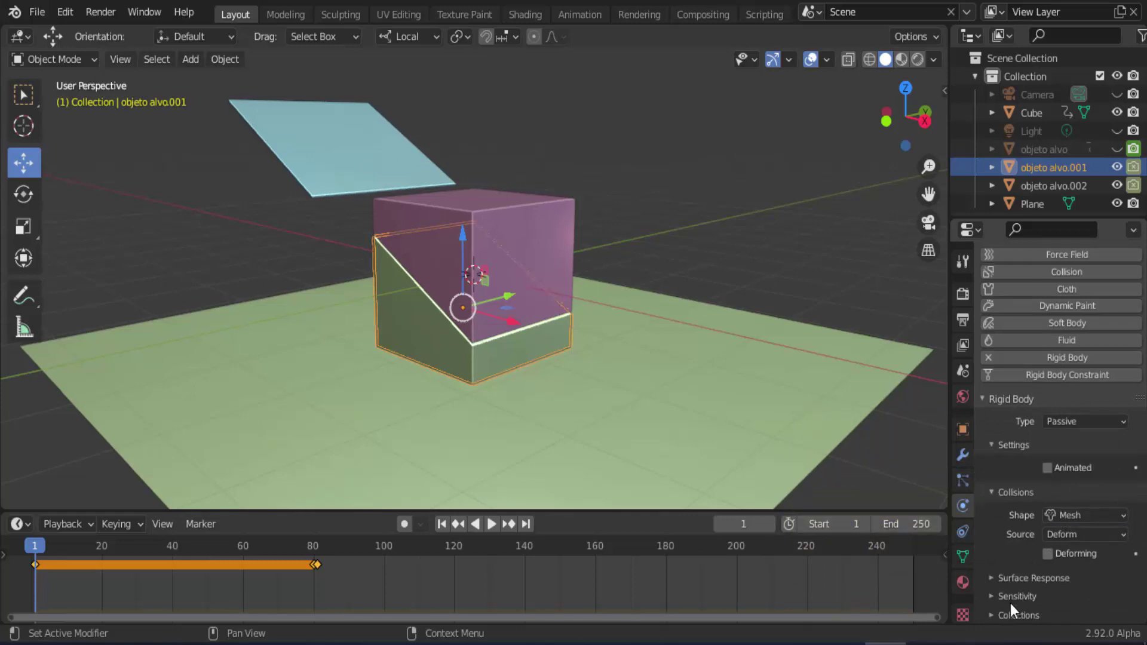
{"action": "left_click", "coordinate": [991, 596]}
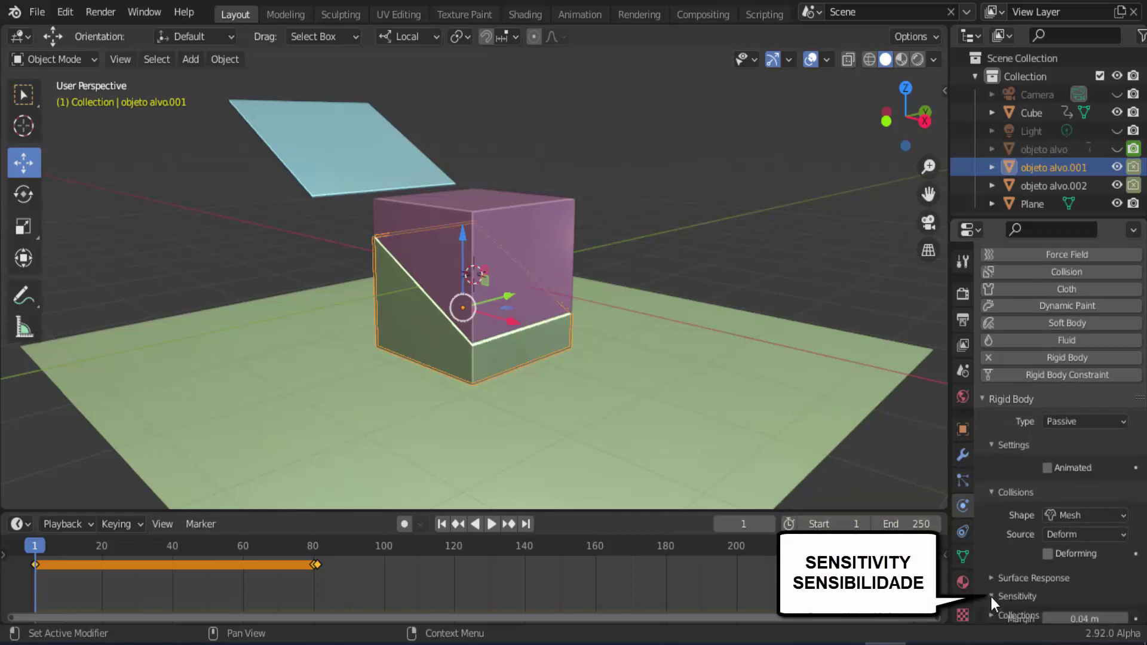
{"action": "scroll", "coordinate": [993, 604], "scroll_direction": "down", "scroll_amount": 1}
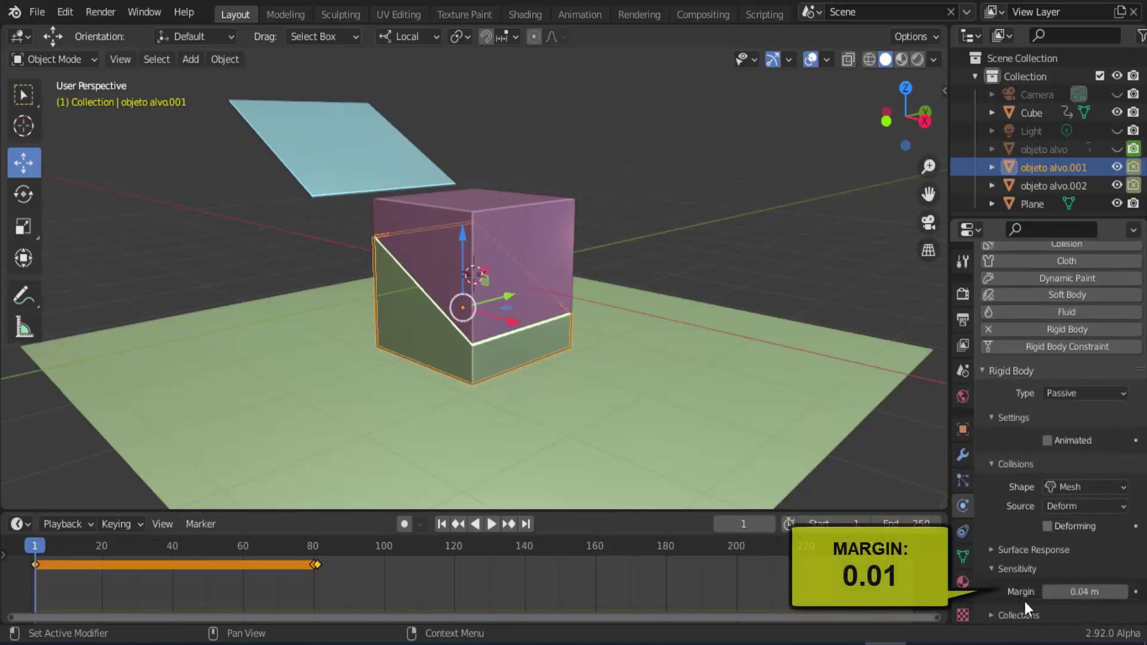
{"action": "left_click", "coordinate": [1077, 592]}
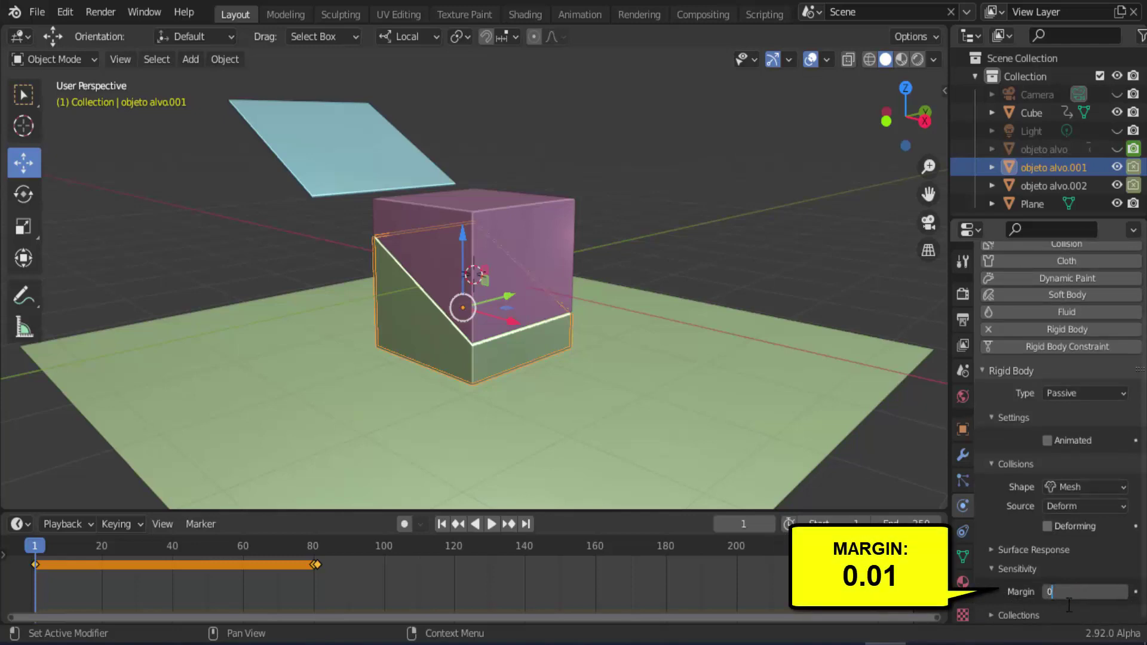
{"action": "key", "text": "Return"}
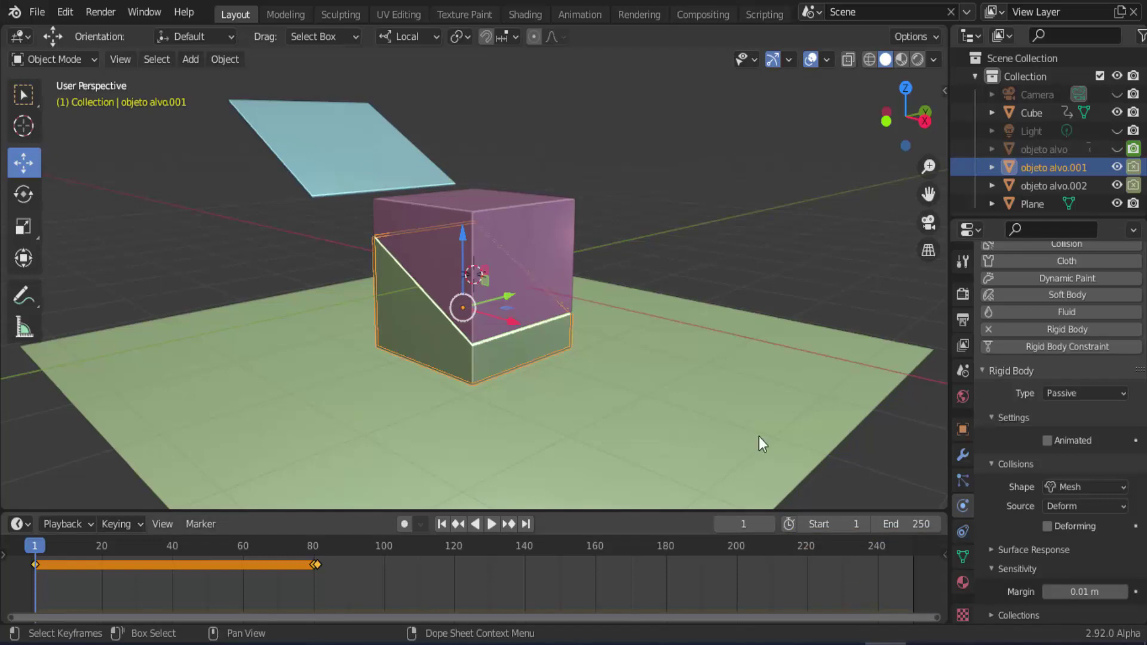
Make the upper cut piece objeto alvo.002 an Active rigid body with a Mesh collision shape.
{"action": "left_click", "coordinate": [515, 228]}
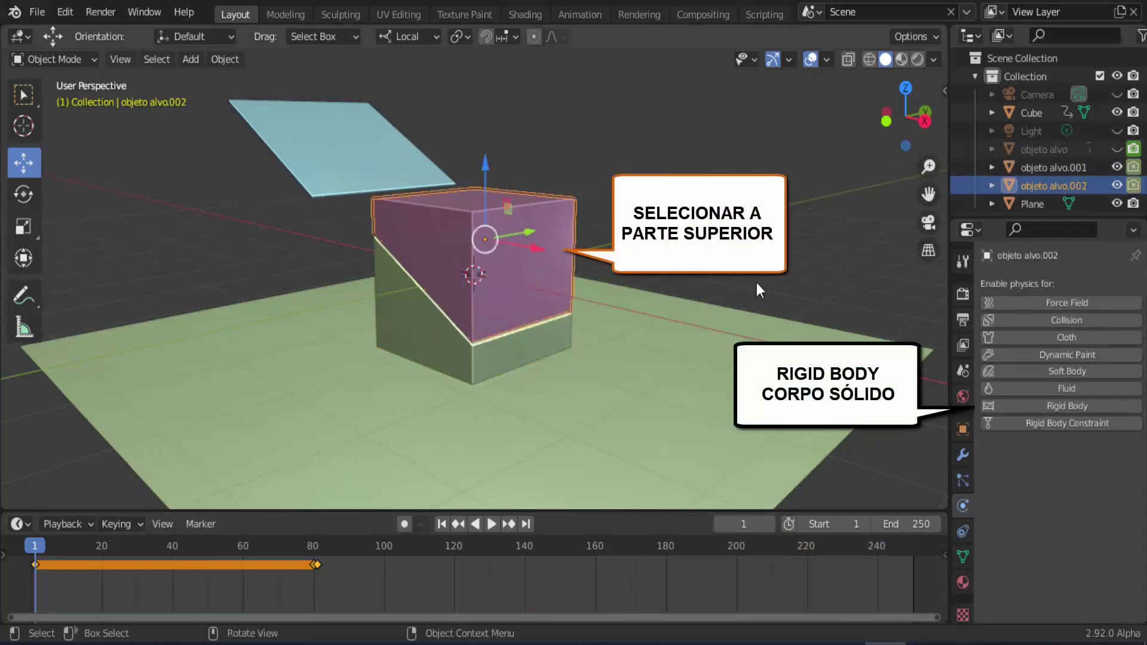
{"action": "left_click", "coordinate": [1088, 406]}
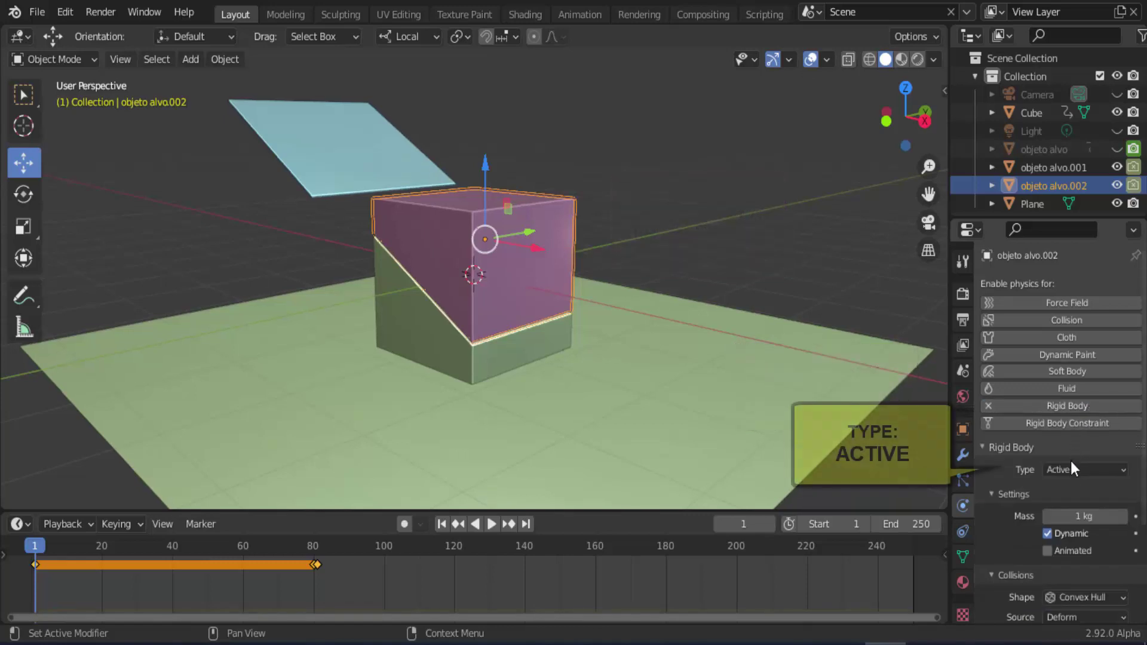
{"action": "scroll", "coordinate": [1058, 525], "scroll_direction": "down", "scroll_amount": 4}
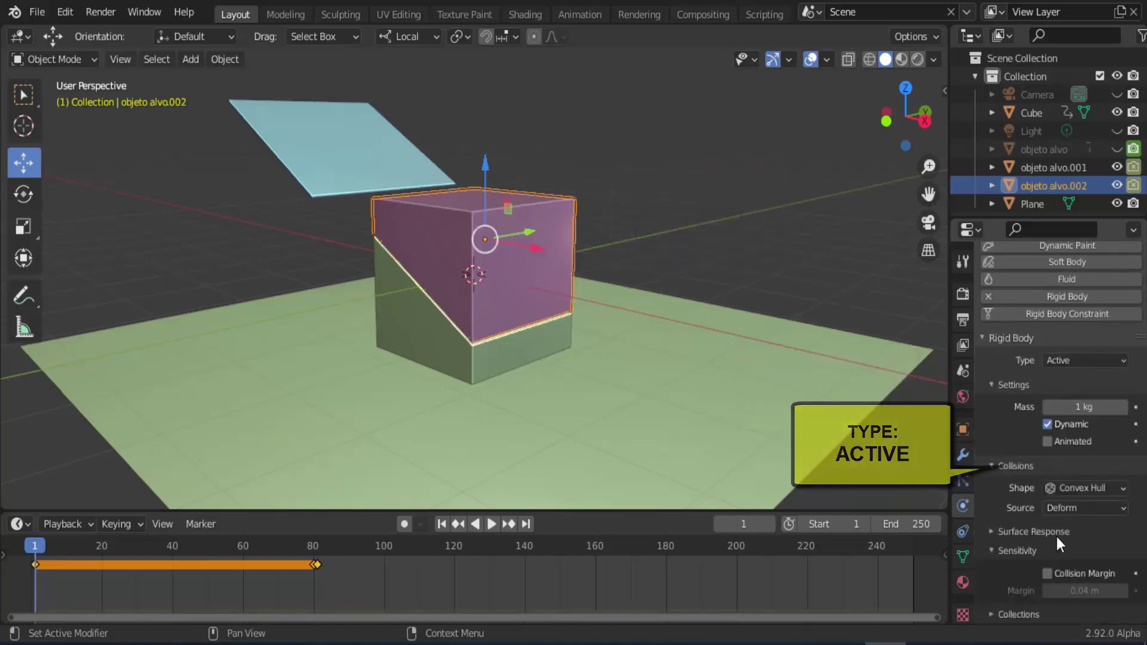
{"action": "left_click", "coordinate": [1068, 488]}
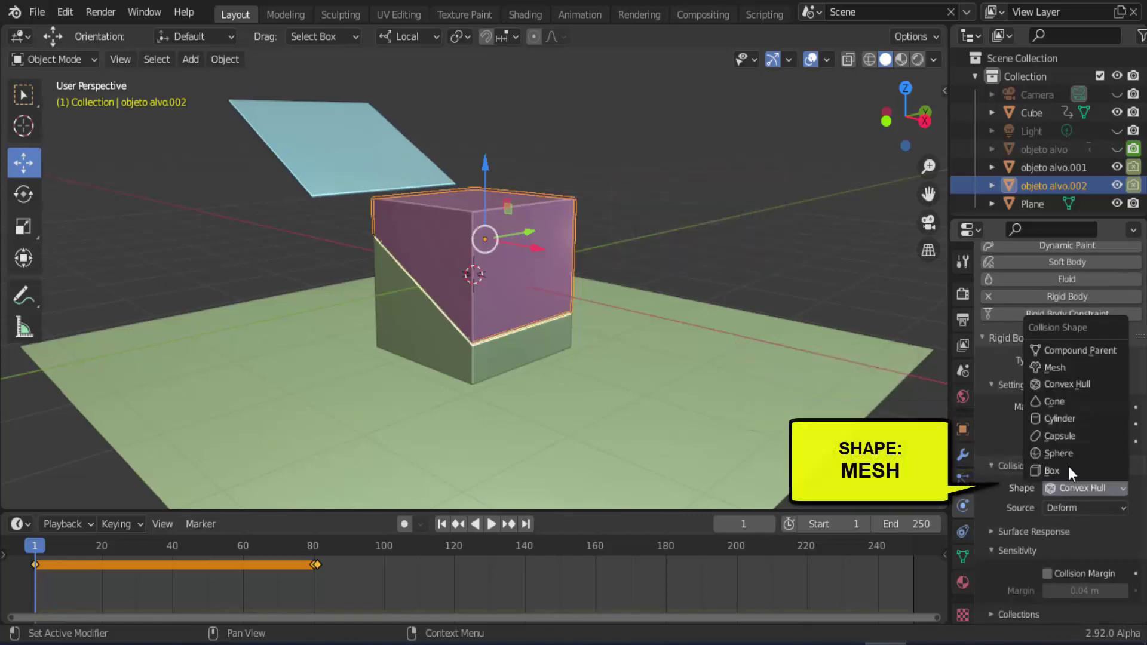
{"action": "left_click", "coordinate": [1062, 367]}
Set the upper piece's collision sensitivity margin to 0.01 m.
{"action": "scroll", "coordinate": [1037, 526], "scroll_direction": "down", "scroll_amount": 1}
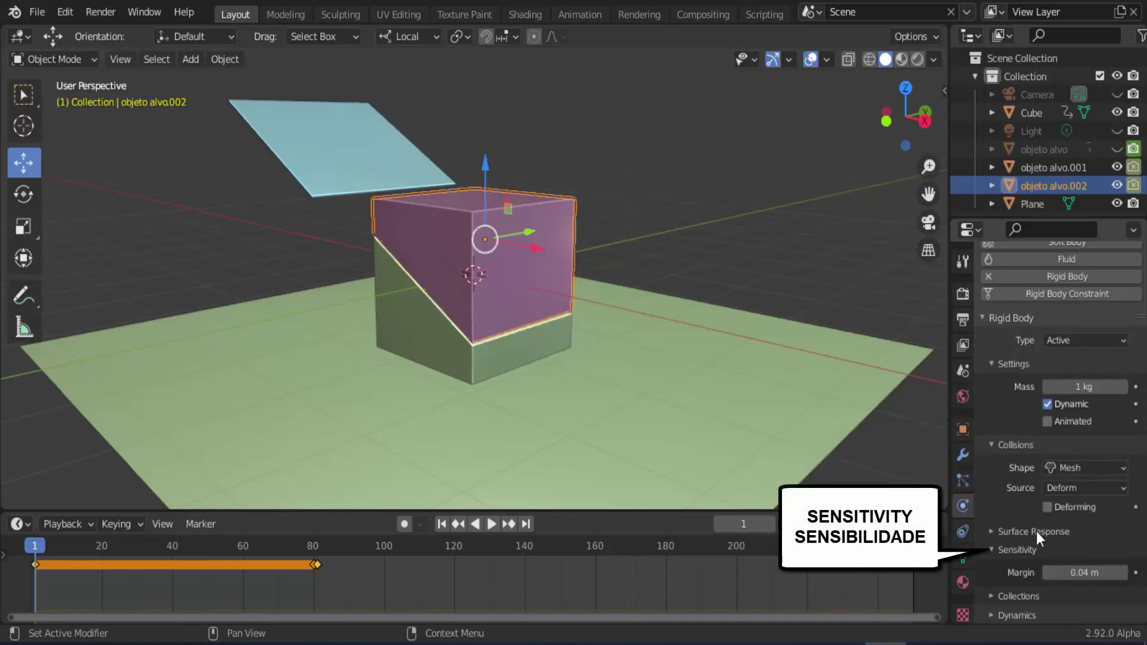
{"action": "left_click", "coordinate": [1077, 572]}
{"action": "type", "text": "0"}
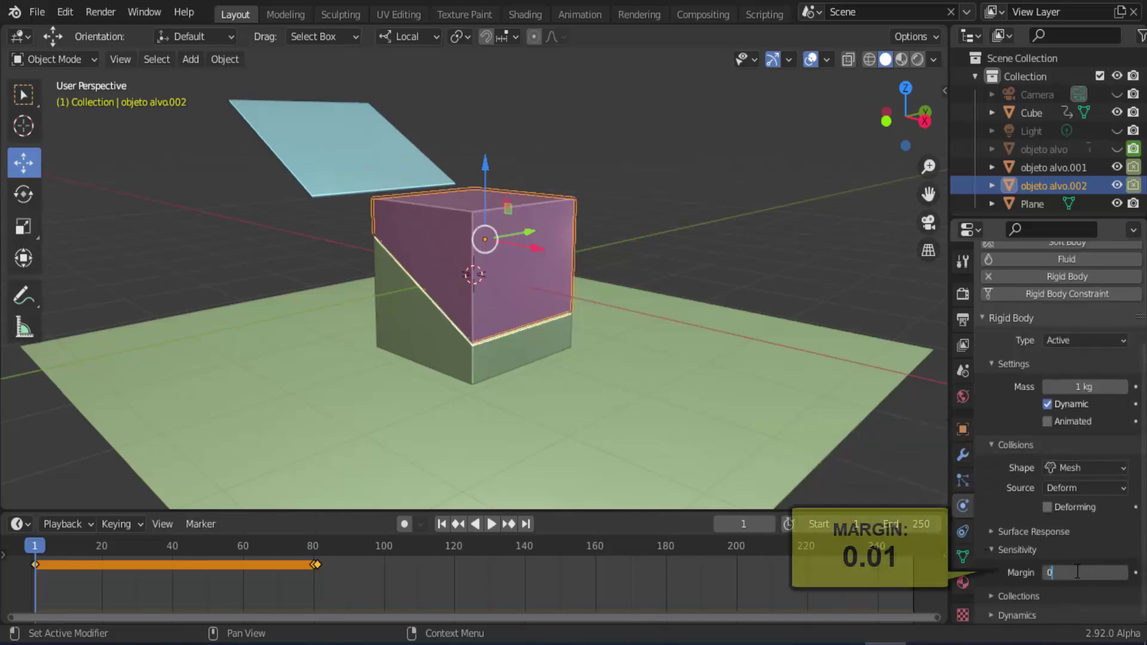
{"action": "type", "text": "."}
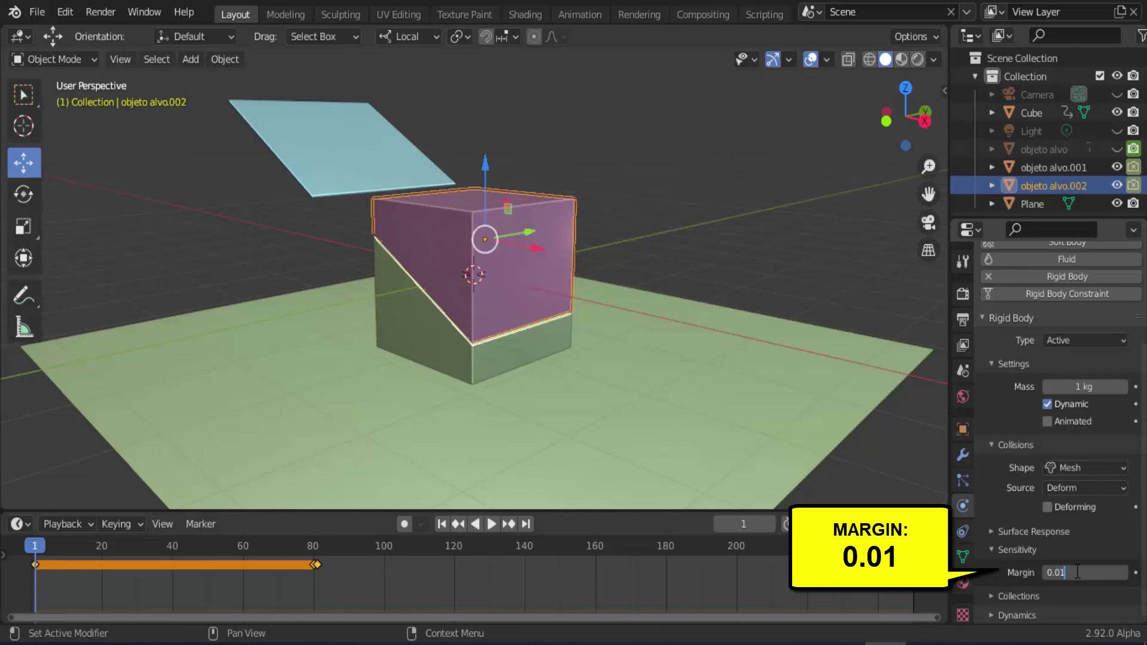
{"action": "type", "text": "01"}
{"action": "key", "text": "Return"}
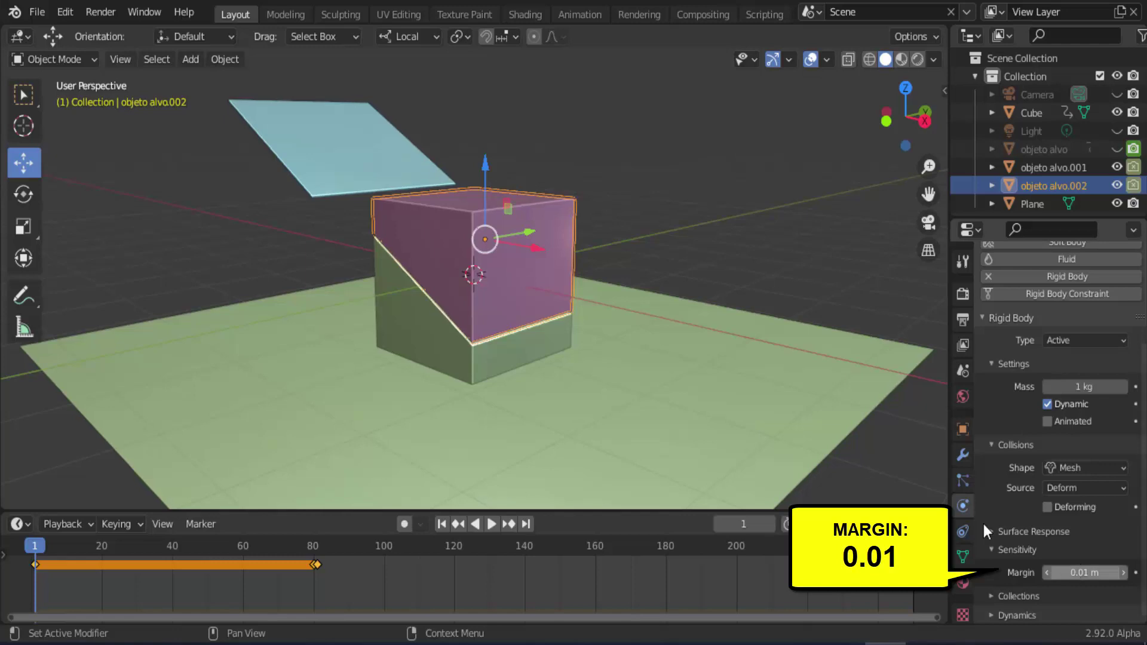
Check the rigid body settings of both cut pieces, play the simulation, and return to the first frame.
{"action": "left_click", "coordinate": [499, 353]}
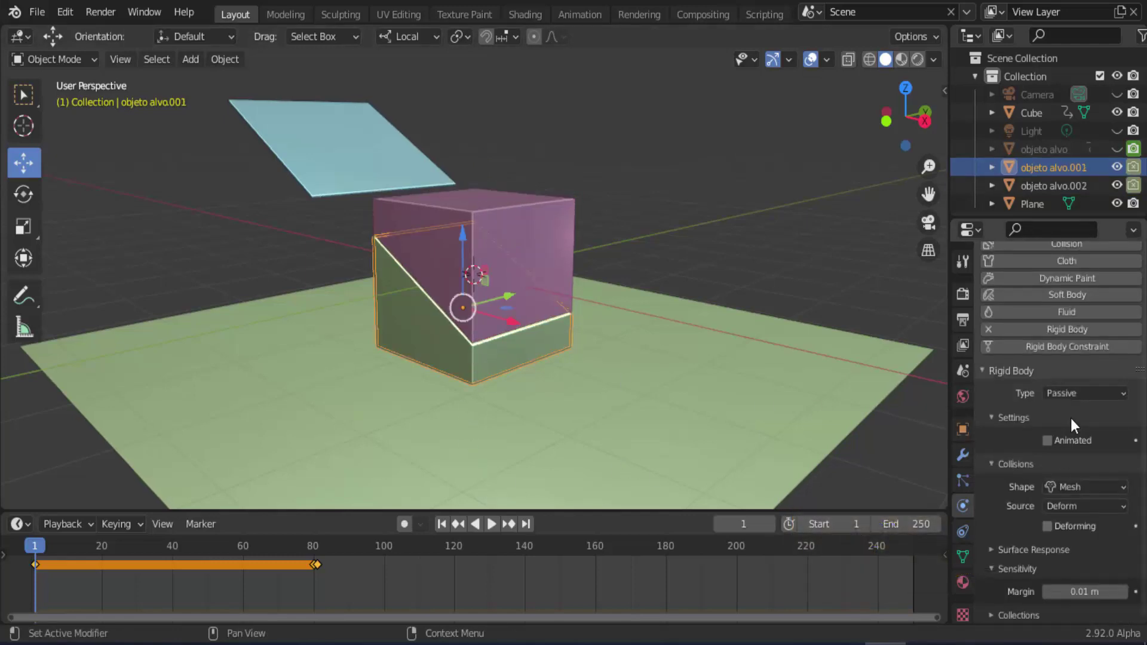
{"action": "left_click", "coordinate": [544, 237]}
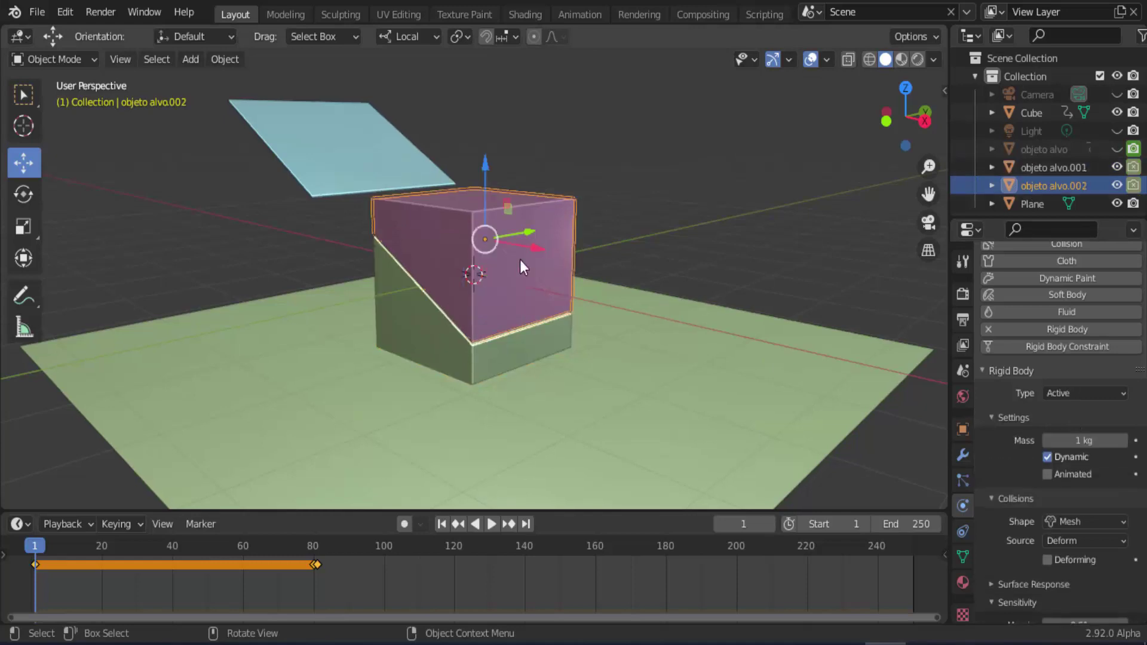
{"action": "left_click", "coordinate": [489, 525]}
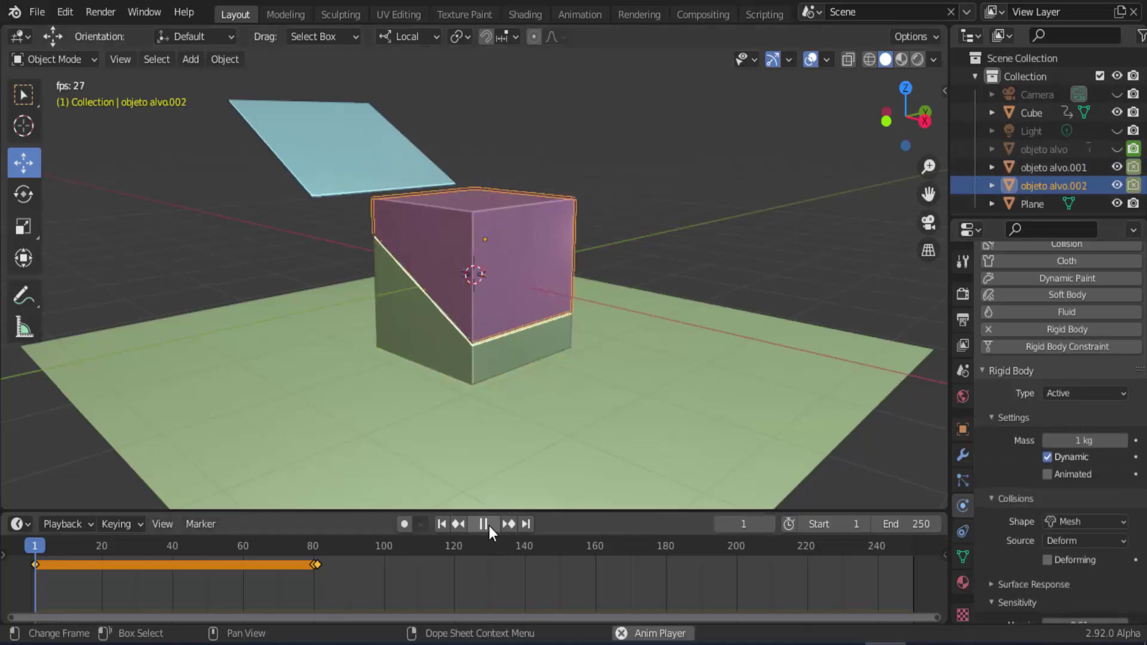
{"action": "left_click", "coordinate": [488, 525]}
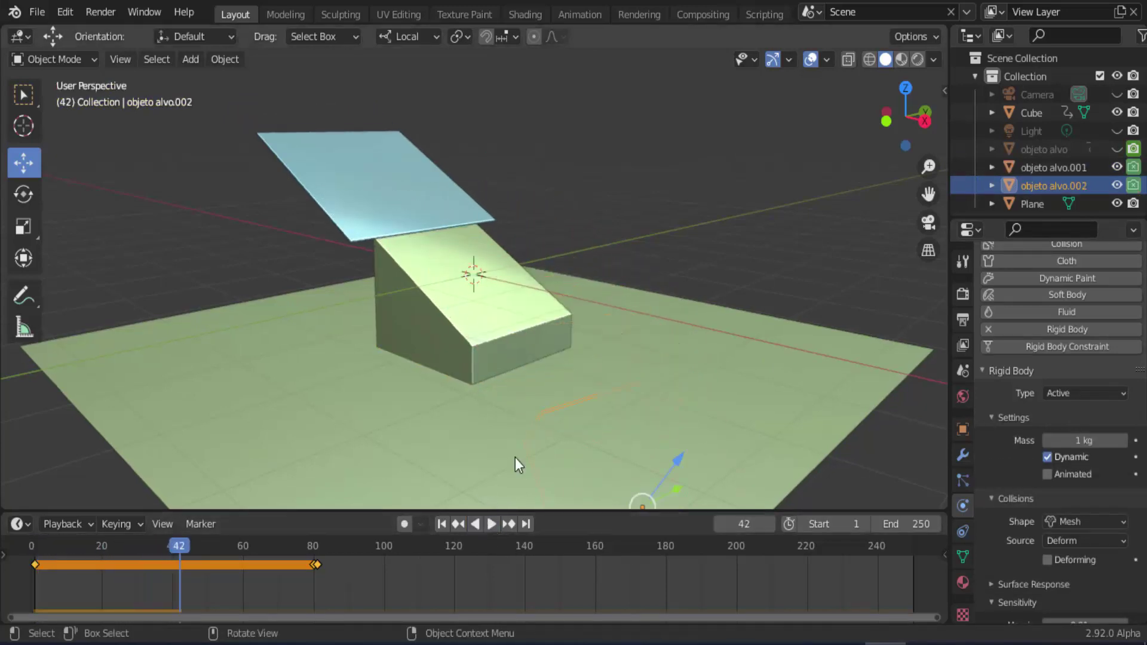
{"action": "left_click", "coordinate": [442, 524]}
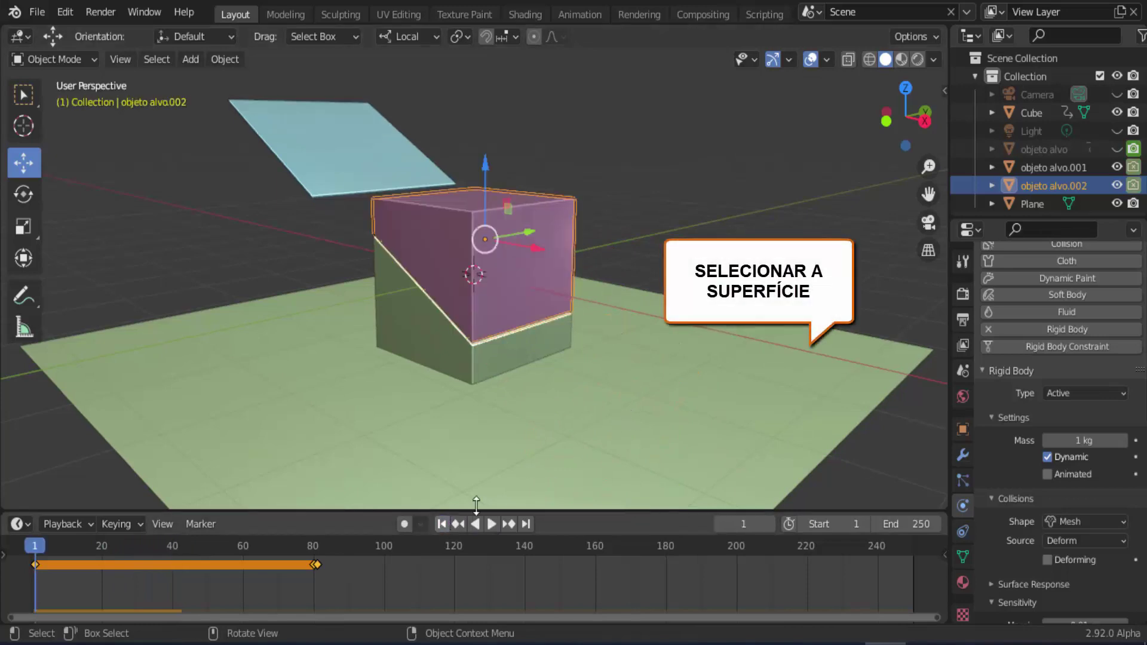
Enable Rigid Body physics on the floor plane and set its type to Passive.
{"action": "left_click", "coordinate": [730, 360]}
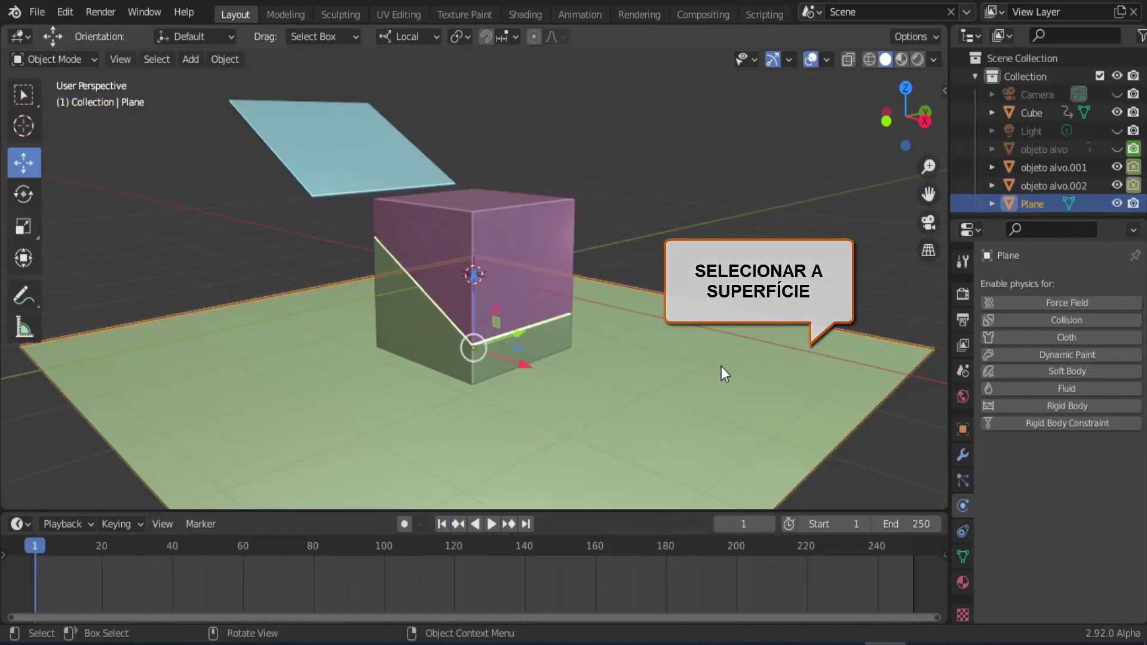
{"action": "left_click", "coordinate": [1091, 406]}
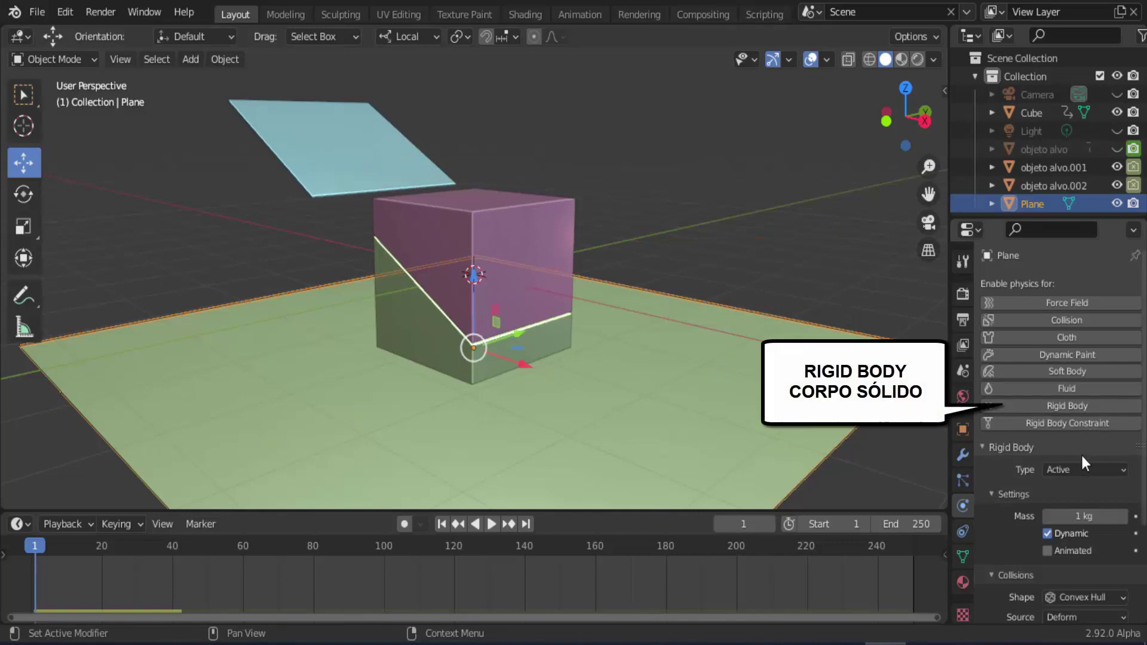
{"action": "left_click", "coordinate": [1070, 468]}
{"action": "left_click", "coordinate": [1064, 504]}
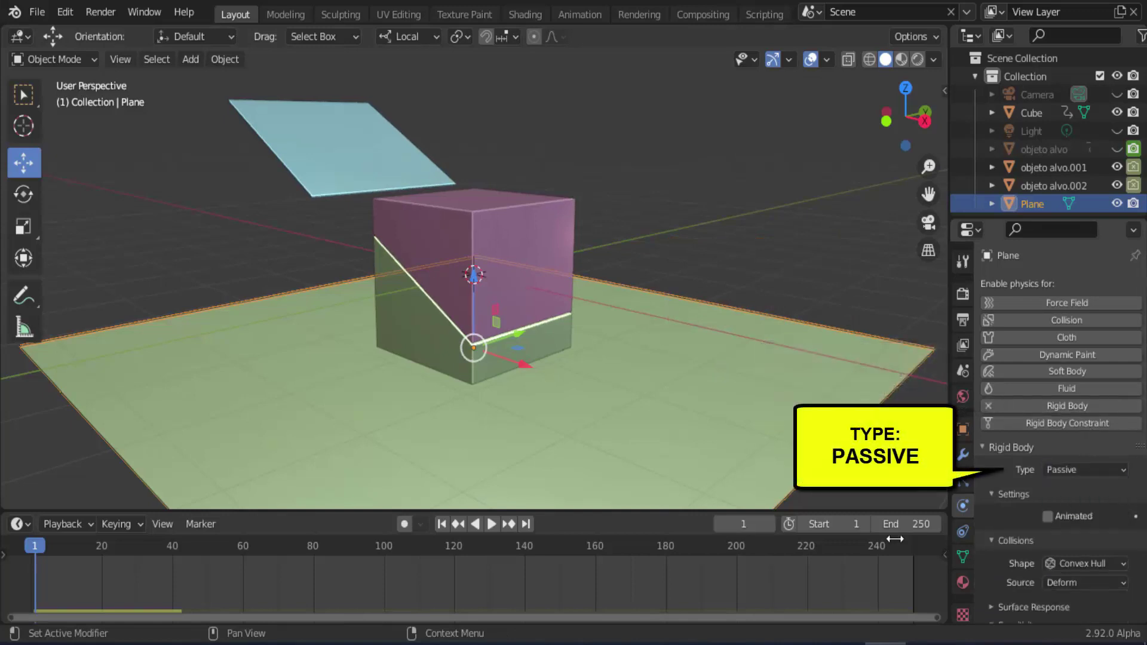
Play the simulation to test the upper piece against the floor plane, then rewind to frame 1.
{"action": "left_click", "coordinate": [491, 524]}
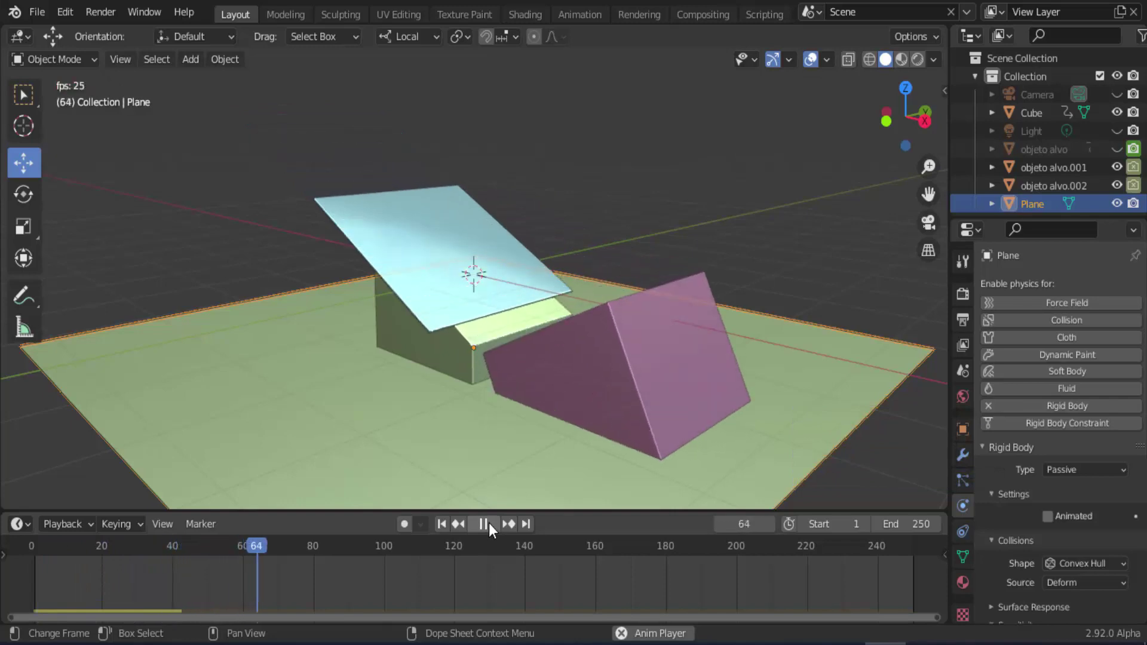
{"action": "left_click", "coordinate": [485, 524]}
{"action": "left_click", "coordinate": [442, 524]}
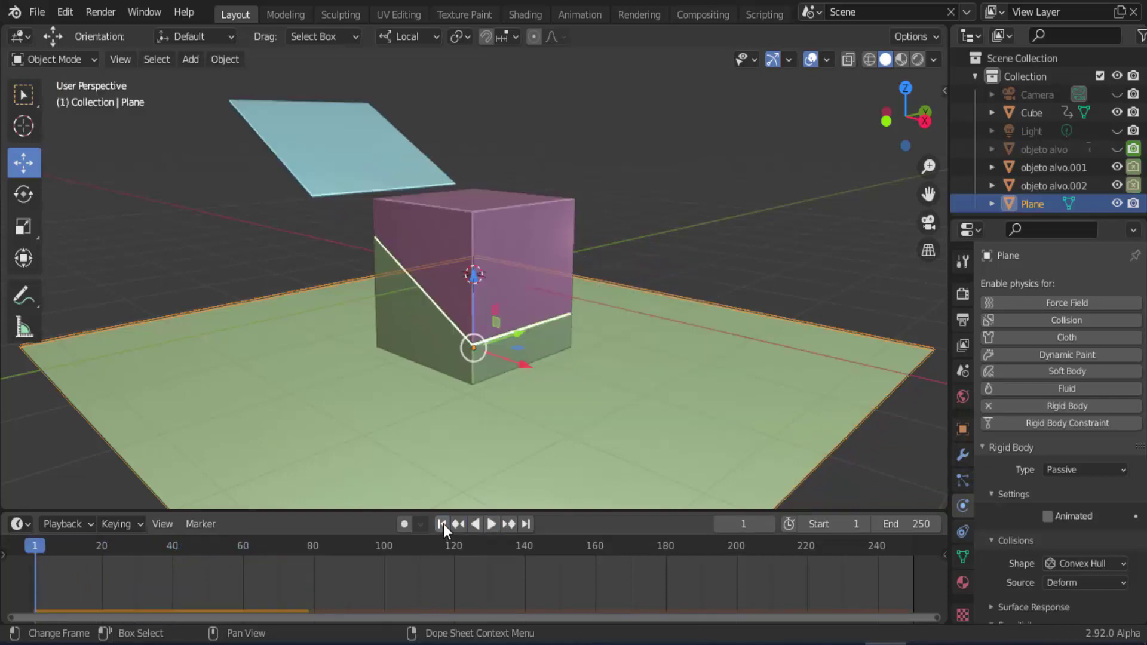
Select the upper cut piece and set the scene's Rigid Body World speed to 1.010.
{"action": "left_click", "coordinate": [512, 243]}
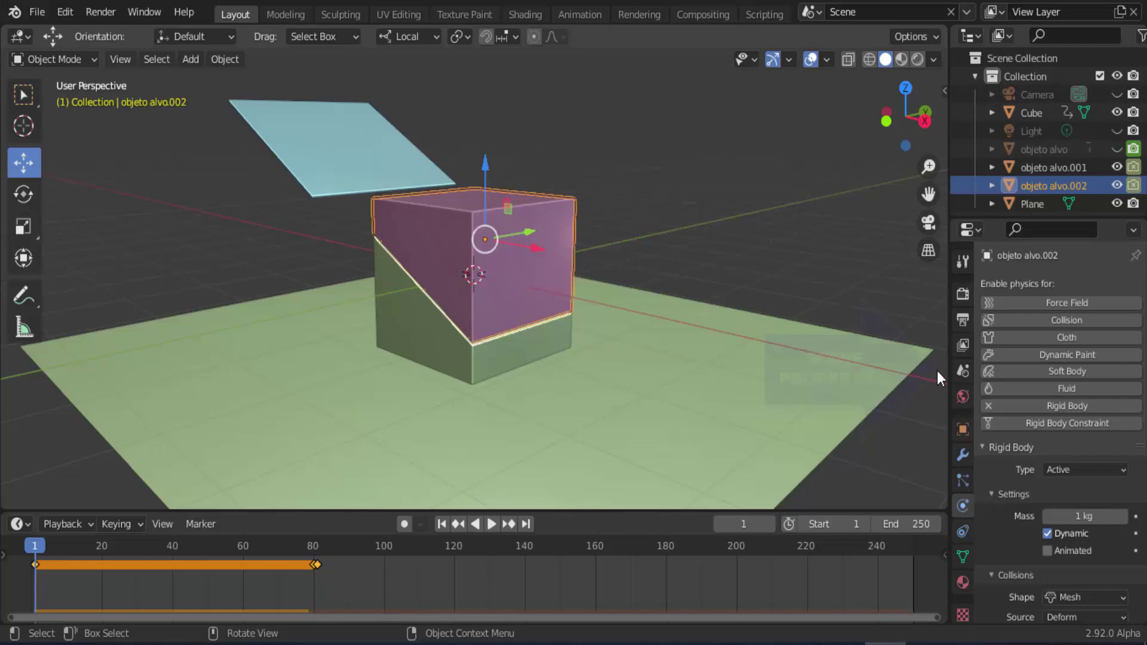
{"action": "left_click", "coordinate": [962, 371]}
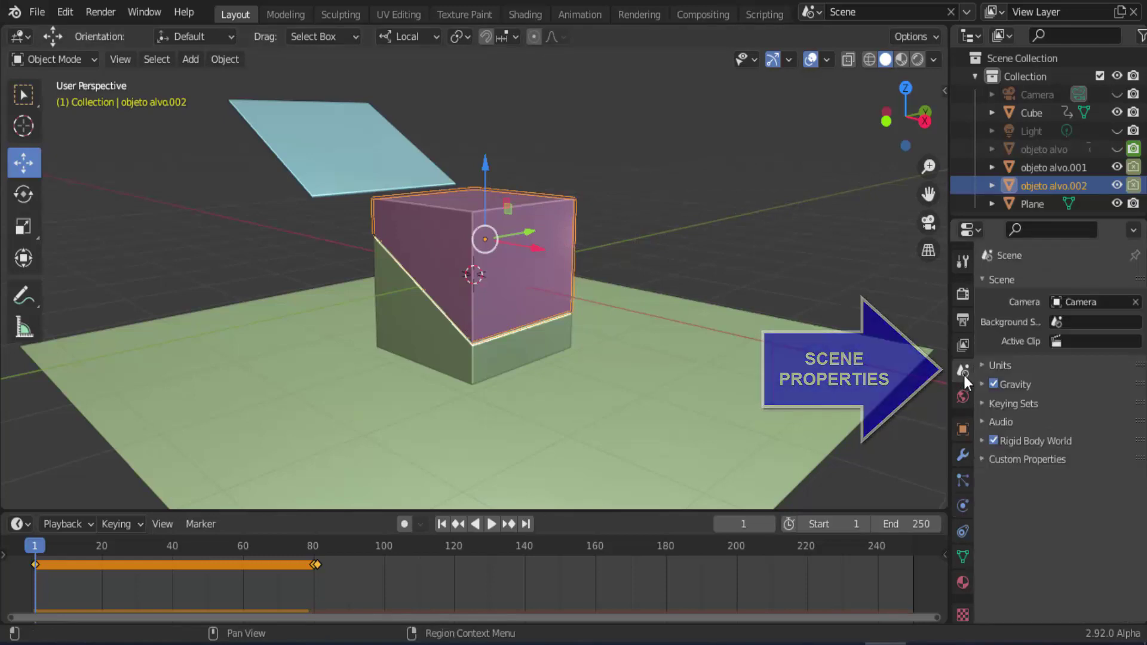
{"action": "left_click", "coordinate": [983, 440]}
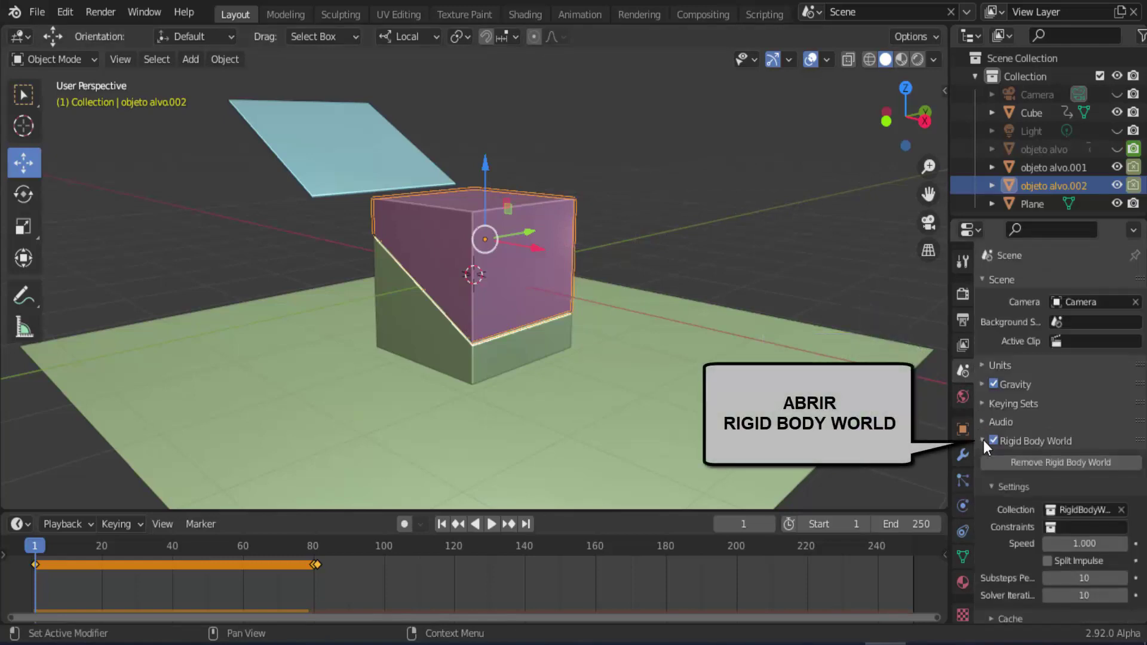
{"action": "scroll", "coordinate": [988, 493], "scroll_direction": "down", "scroll_amount": 2}
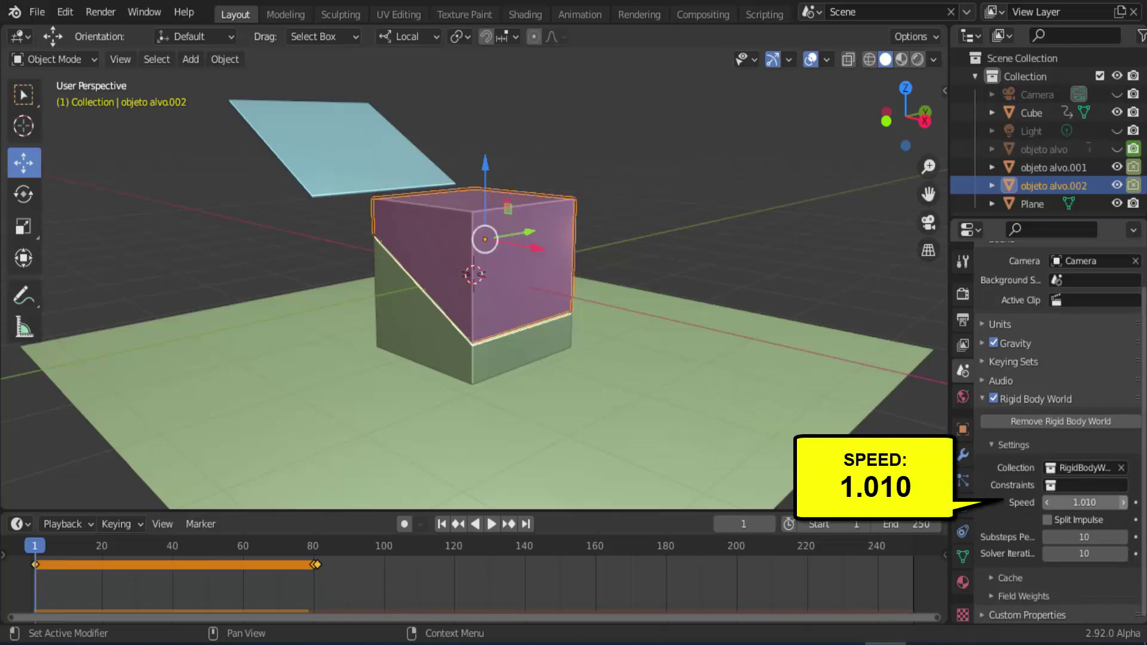
{"action": "left_click", "coordinate": [1124, 504]}
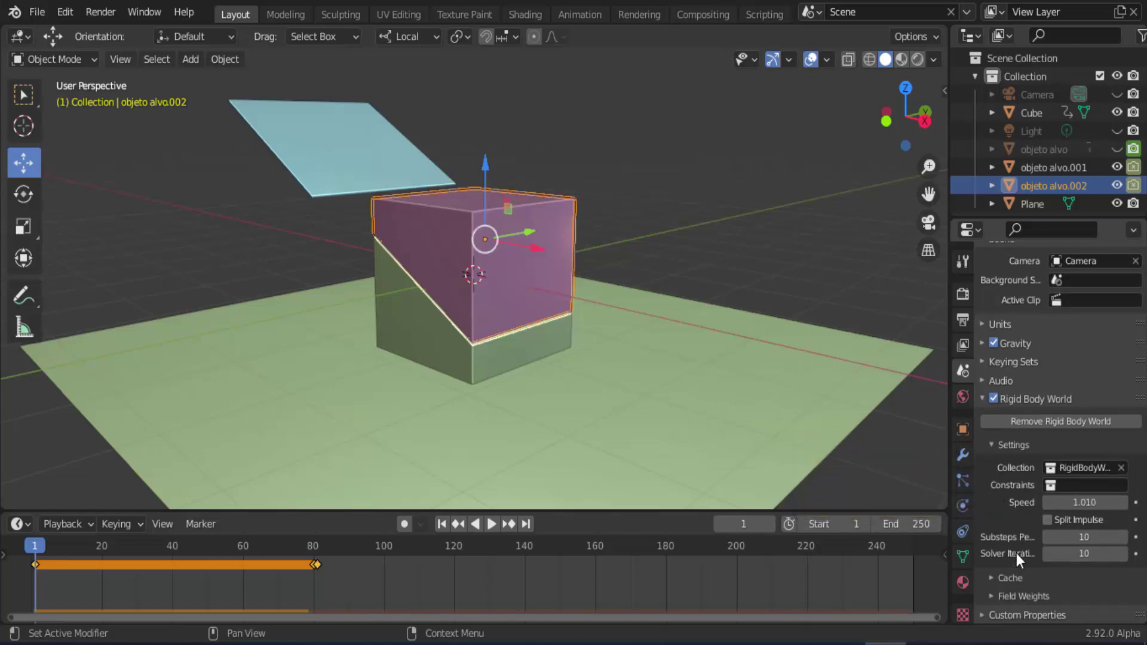
Set the Rigid Body World cache's simulation start to frame 80 and bake the simulation.
{"action": "left_click", "coordinate": [994, 578]}
{"action": "scroll", "coordinate": [994, 582], "scroll_direction": "down", "scroll_amount": 3}
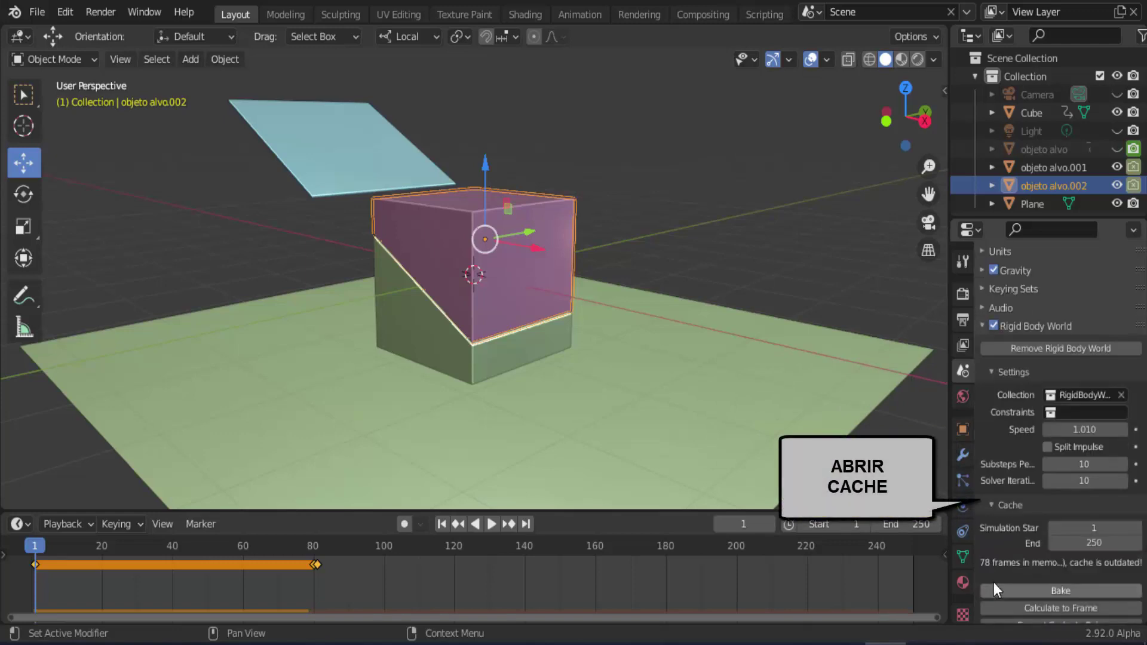
{"action": "left_click", "coordinate": [1081, 530]}
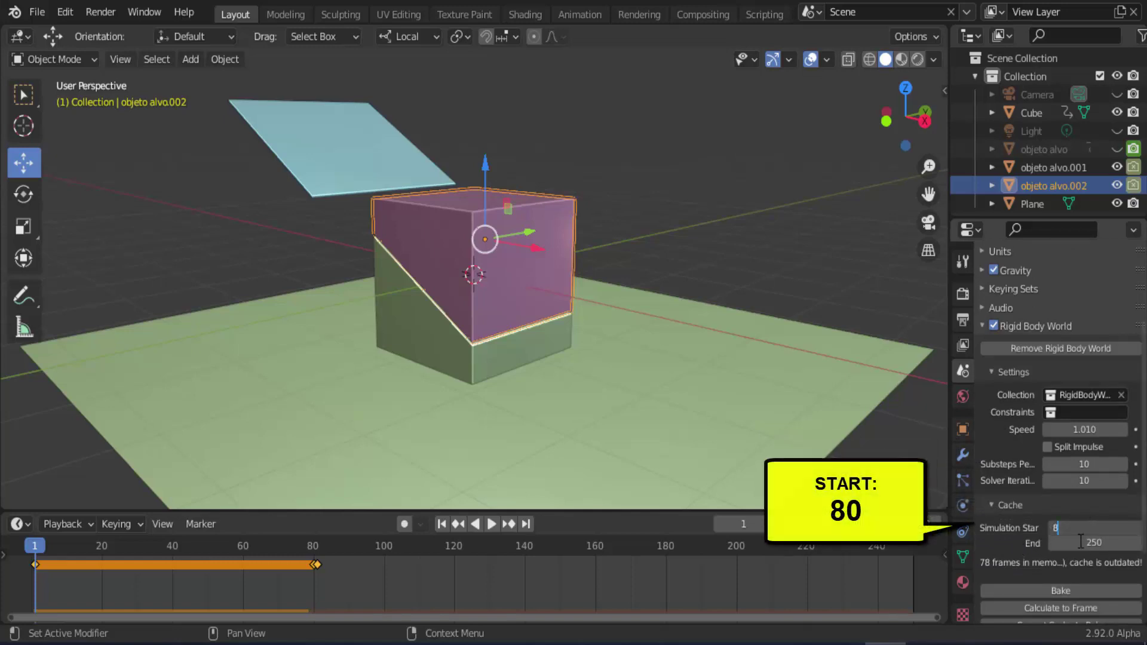
{"action": "type", "text": "80"}
{"action": "key", "text": "Return"}
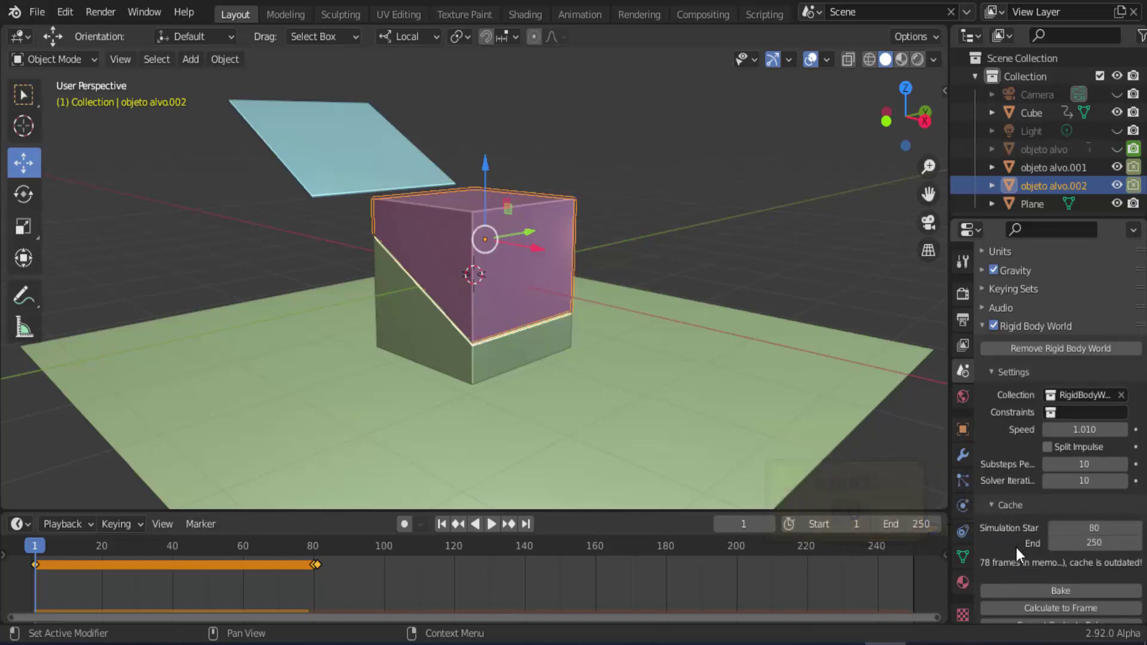
{"action": "scroll", "coordinate": [1015, 549], "scroll_direction": "down", "scroll_amount": 2}
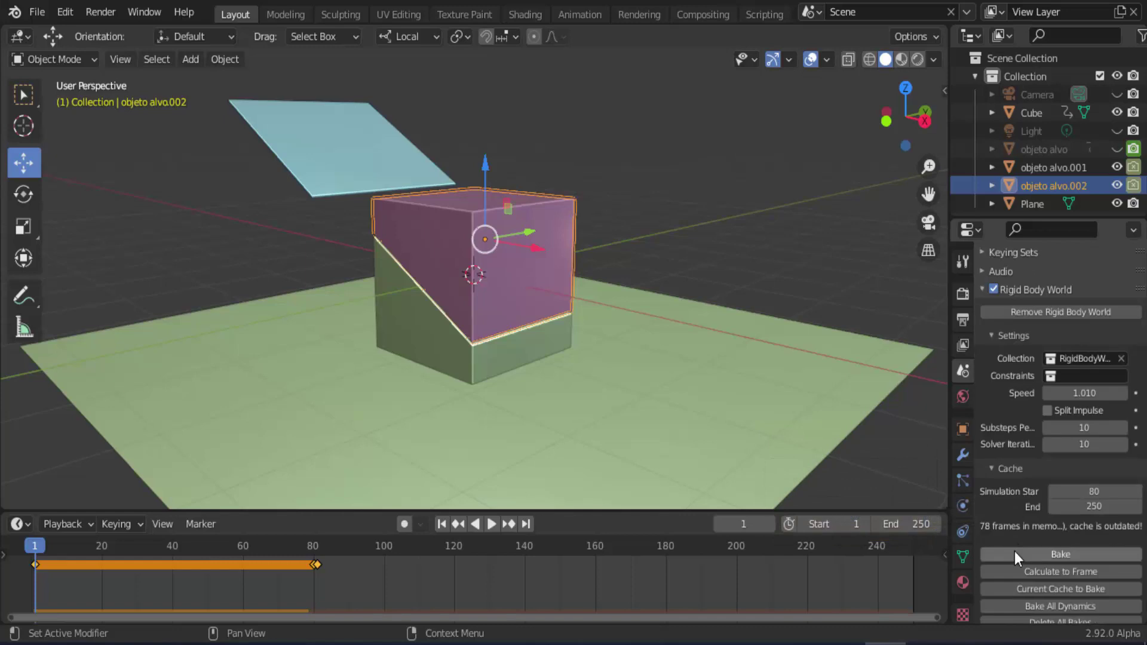
{"action": "left_click", "coordinate": [1052, 553]}
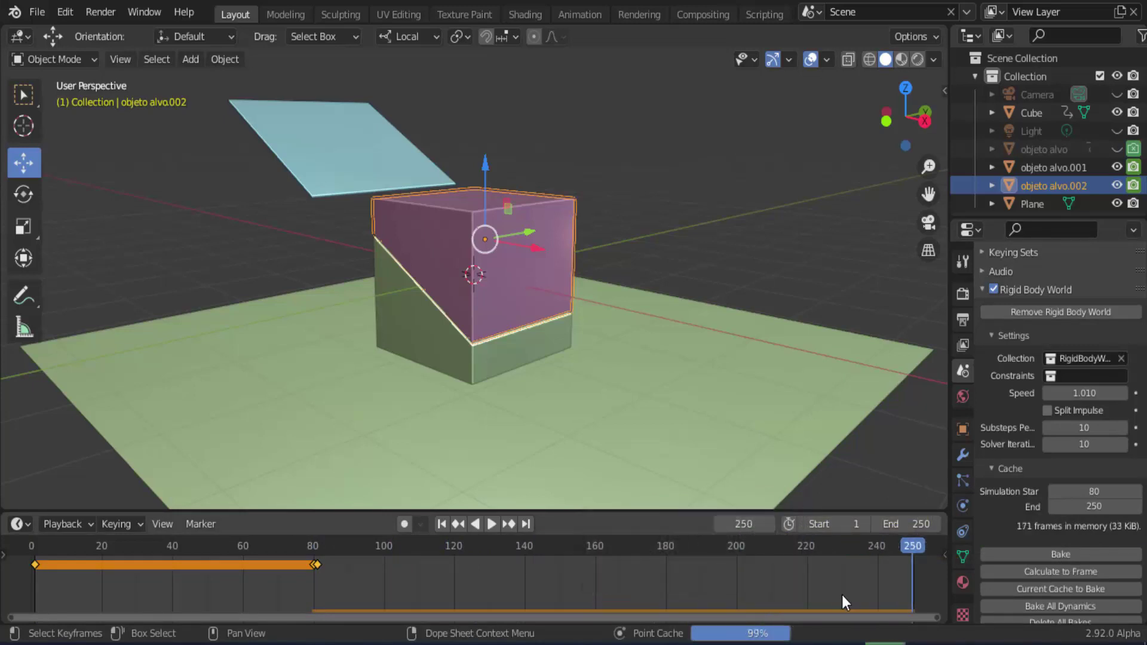
Play the baked slicing animation to review it and return to the first frame.
{"action": "left_click", "coordinate": [490, 524]}
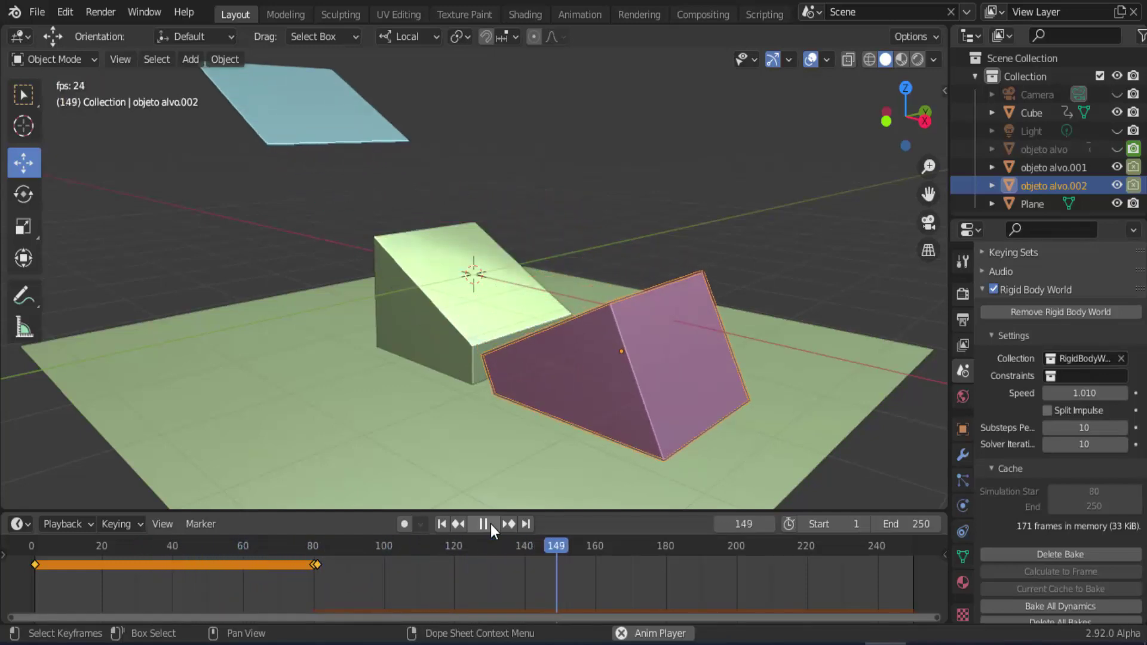
{"action": "left_click", "coordinate": [483, 524]}
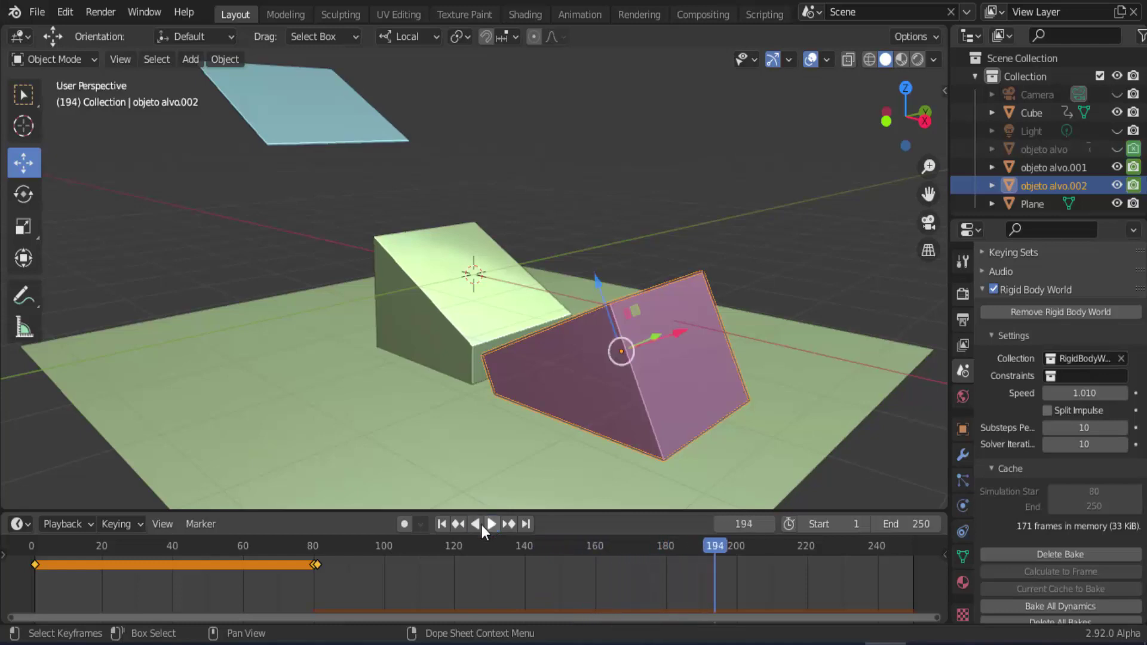
{"action": "left_click", "coordinate": [442, 525]}
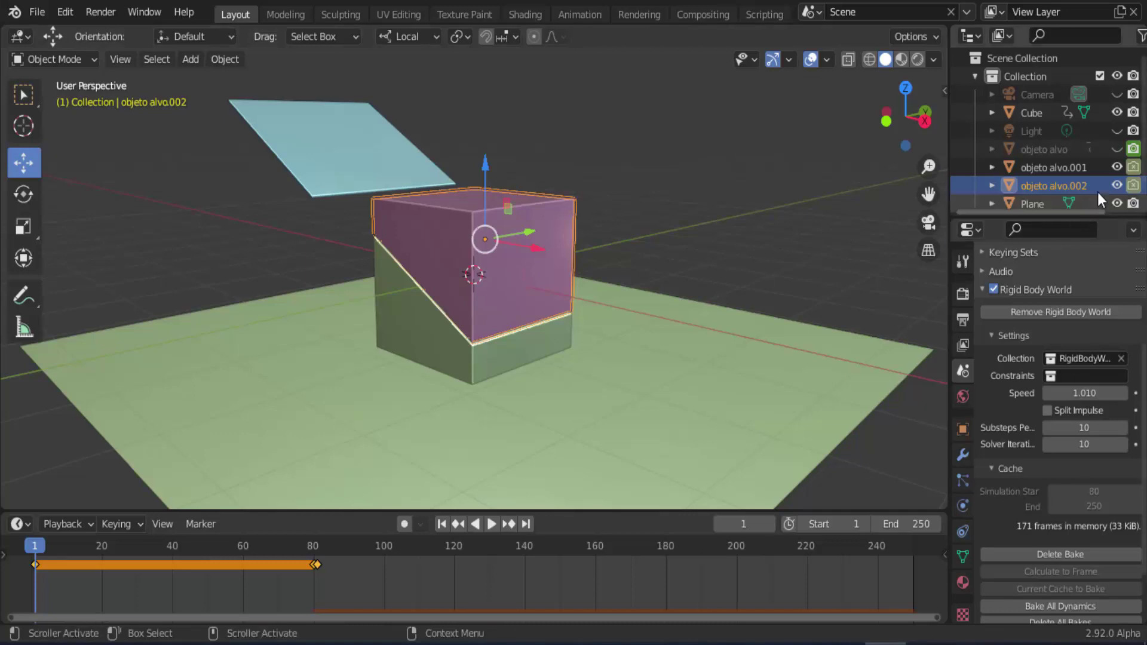
Make the original cube objeto alvo, the Light and the Camera visible in the viewport again.
{"action": "left_click", "coordinate": [1121, 149]}
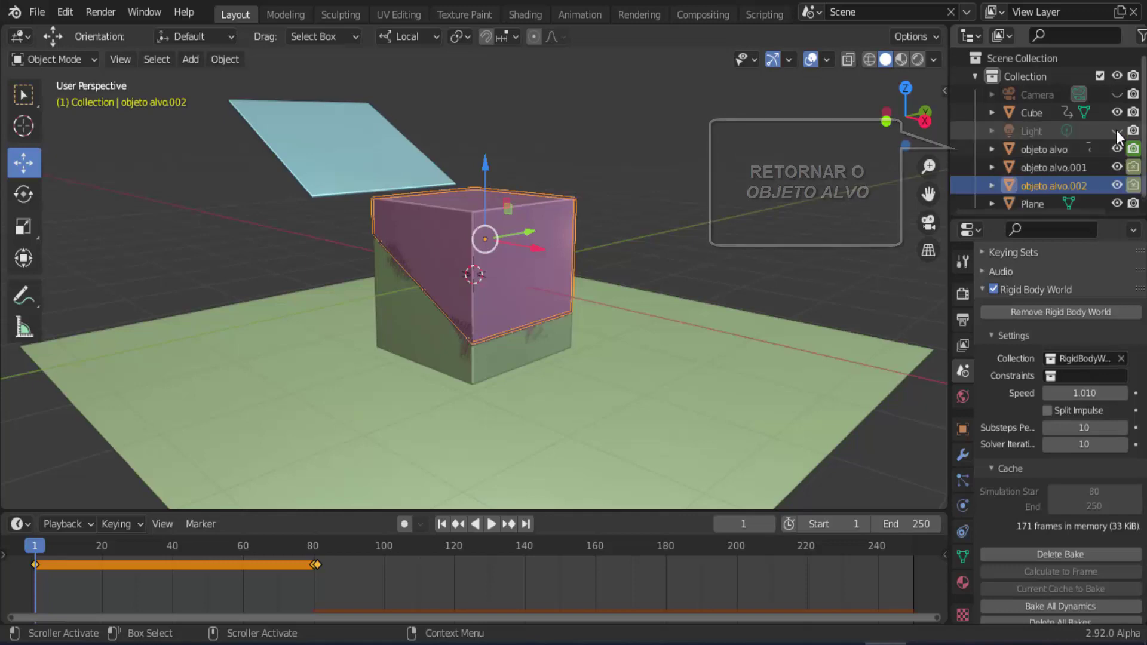
{"action": "left_click", "coordinate": [1116, 131]}
{"action": "left_click", "coordinate": [1115, 95]}
Switch to the camera view and frame the plate, cube and floor plane in it.
{"action": "scroll", "coordinate": [889, 159], "scroll_direction": "down", "scroll_amount": 4}
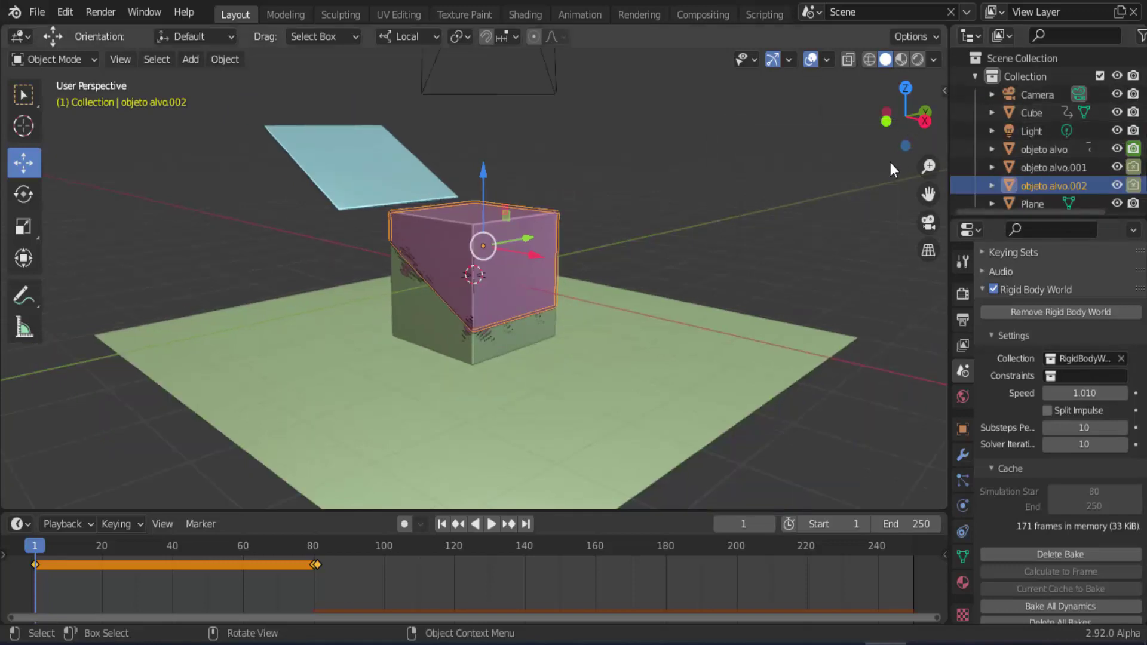
{"action": "left_click", "coordinate": [928, 223]}
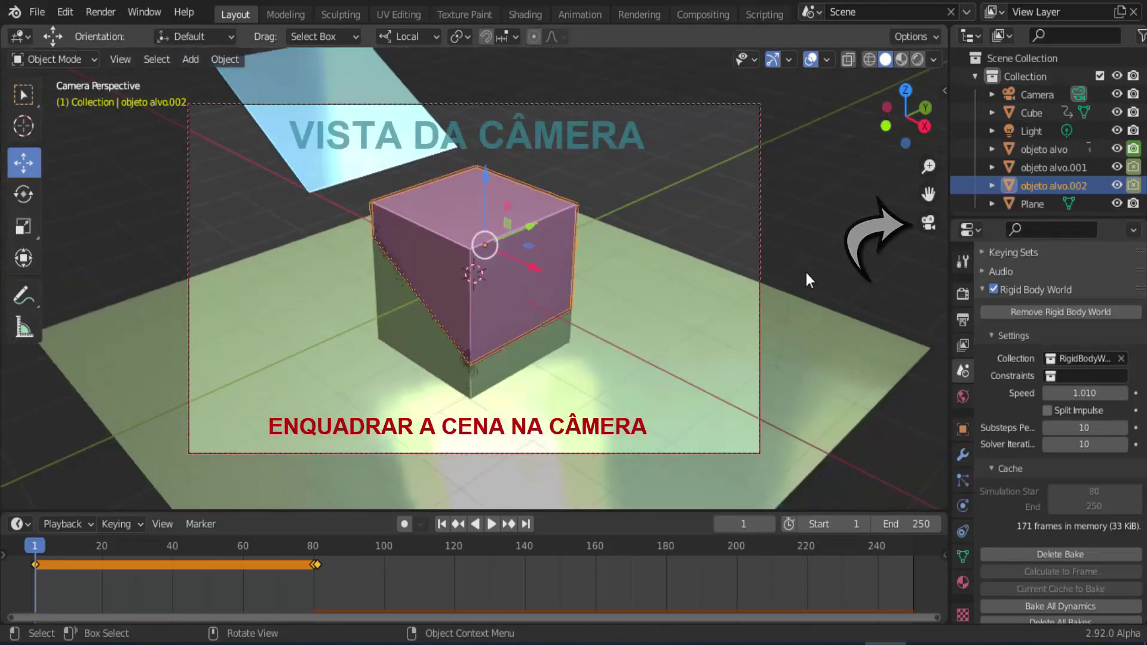
{"action": "middle_click_drag", "start_coordinate": [781, 307], "coordinate": [779, 289]}
Set the transform orientation to Global and move the light along the Y axis to the cutting plate's side of the scene.
{"action": "left_click", "coordinate": [736, 149]}
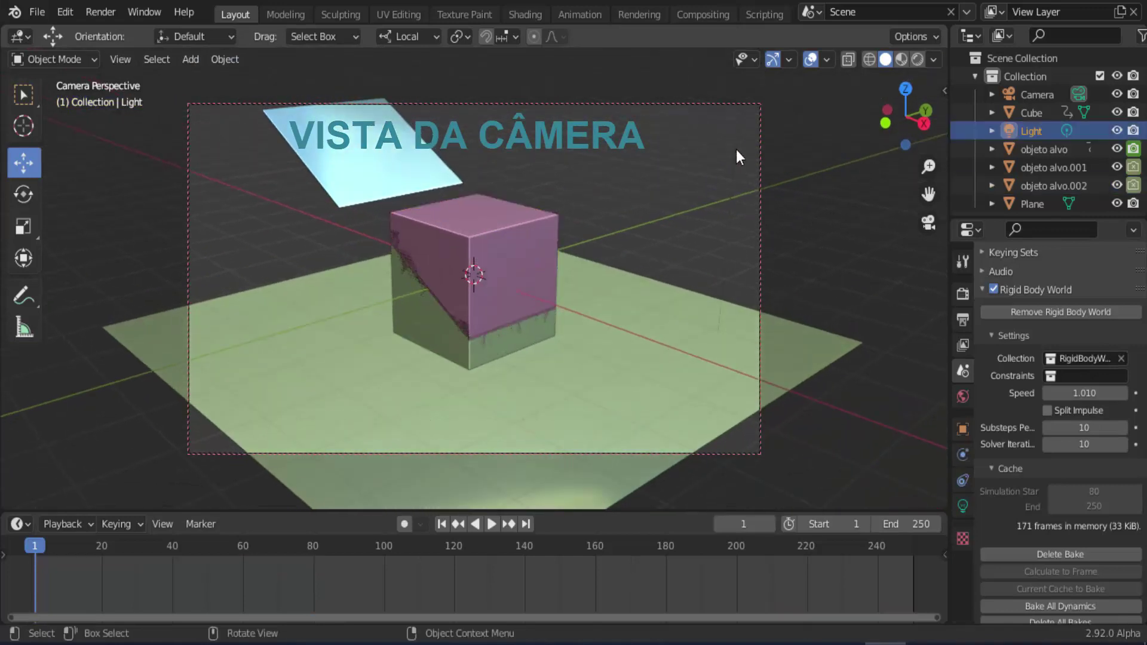
{"action": "scroll", "coordinate": [800, 189], "scroll_direction": "down", "scroll_amount": 4}
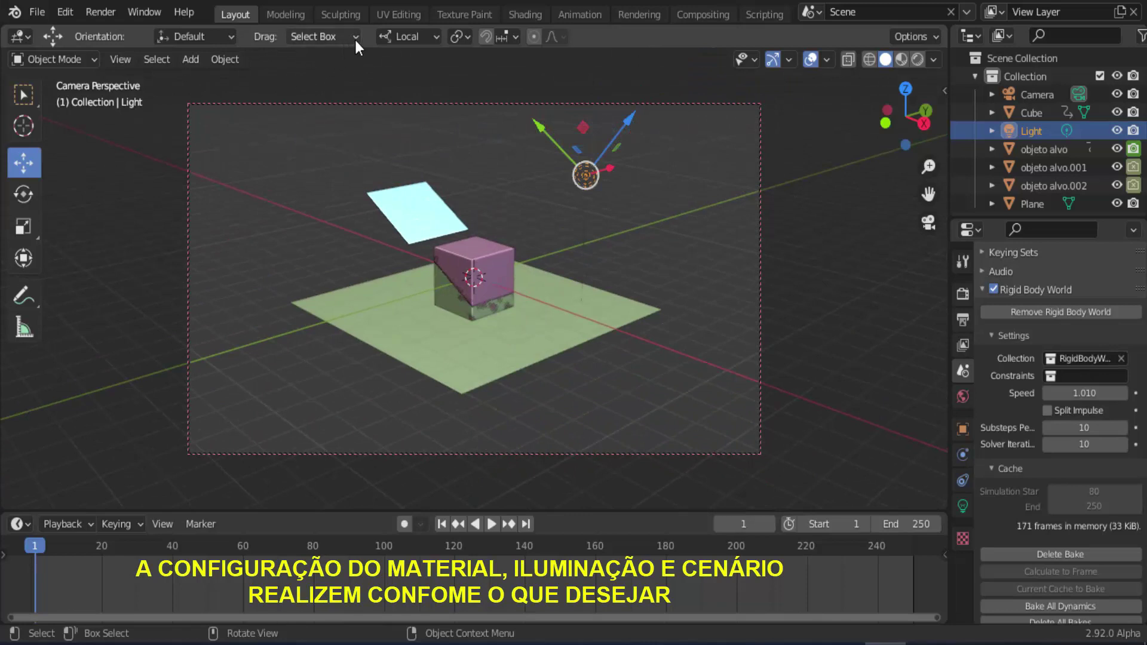
{"action": "left_click", "coordinate": [425, 37]}
{"action": "left_click", "coordinate": [364, 95]}
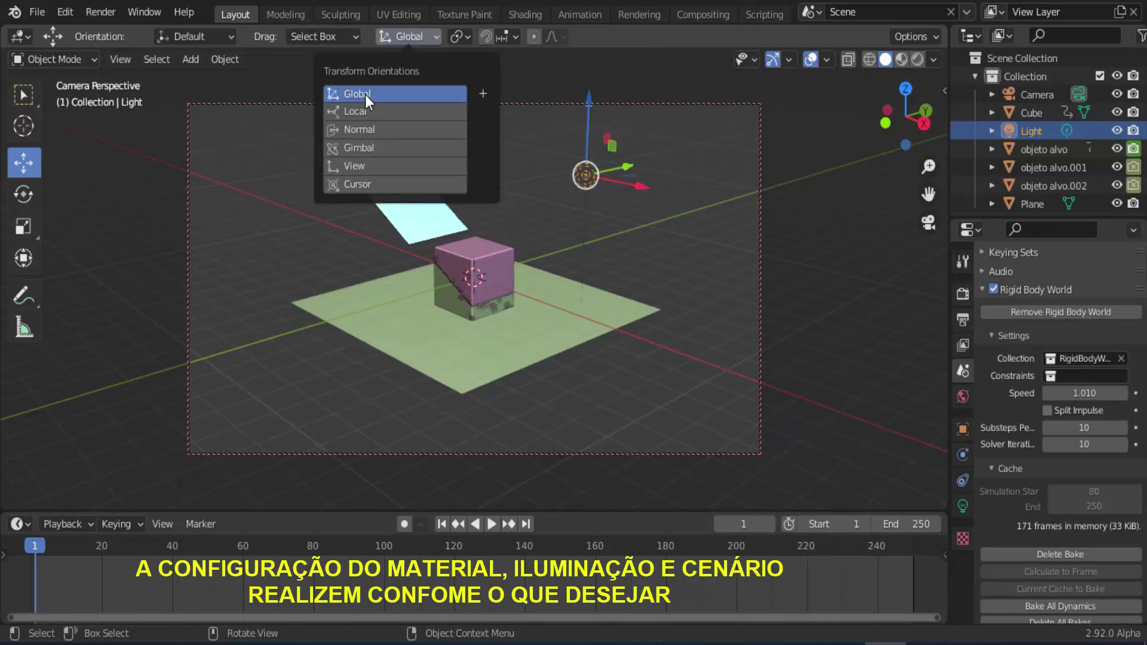
{"action": "left_click_drag", "start_coordinate": [627, 167], "coordinate": [436, 215]}
{"action": "scroll", "coordinate": [632, 303], "scroll_direction": "up", "scroll_amount": 4}
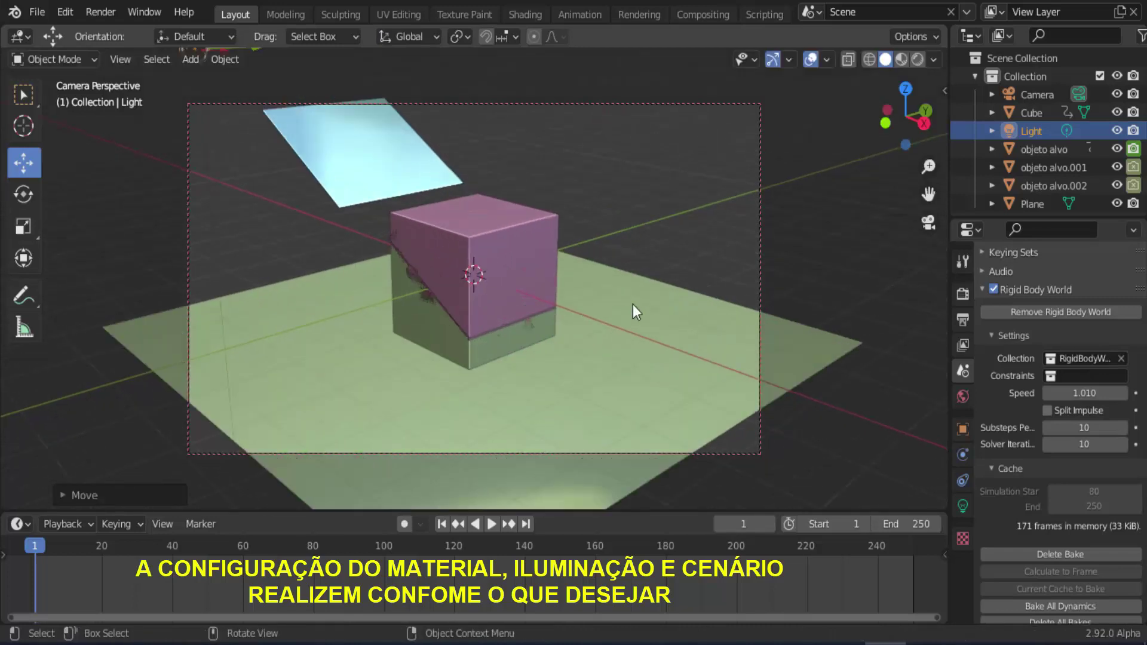
{"action": "scroll", "coordinate": [632, 304], "scroll_direction": "down", "scroll_amount": 1}
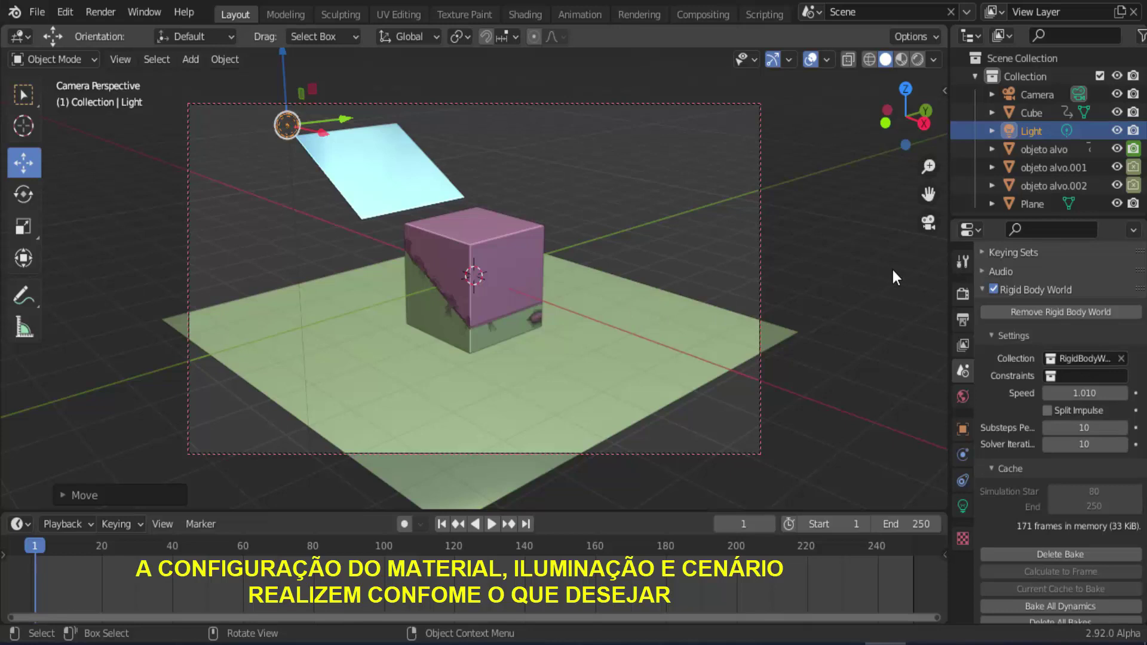
Set the render engine to Workbench and its color option to Random.
{"action": "left_click", "coordinate": [962, 294]}
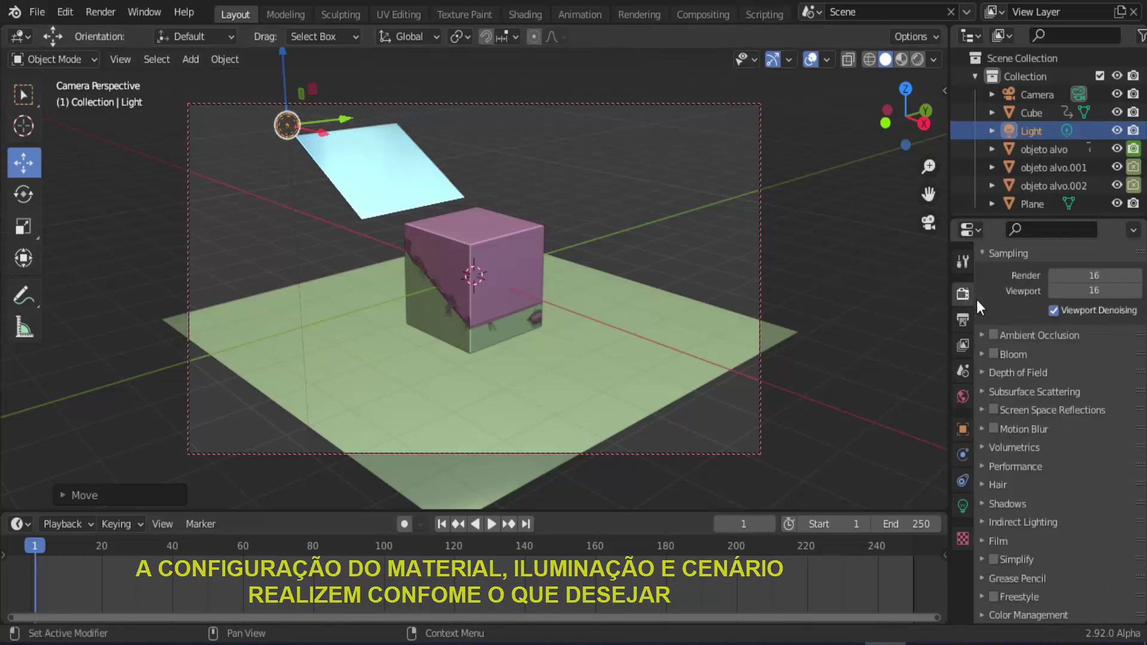
{"action": "scroll", "coordinate": [1002, 307], "scroll_direction": "up", "scroll_amount": 2}
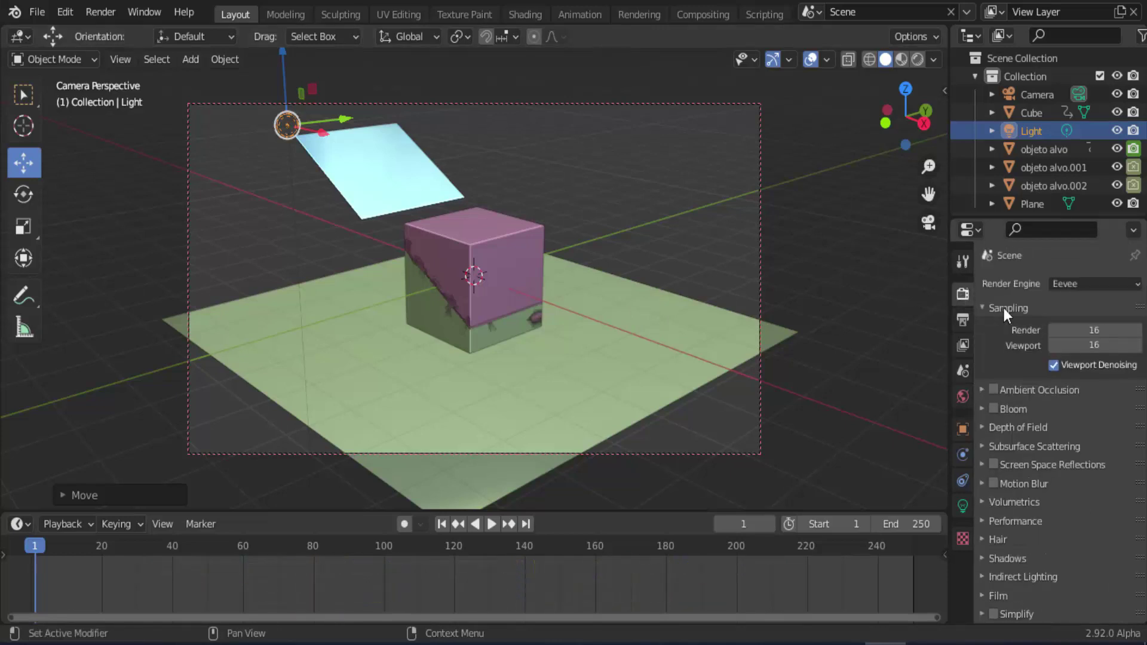
{"action": "left_click", "coordinate": [1073, 283]}
{"action": "left_click", "coordinate": [1074, 314]}
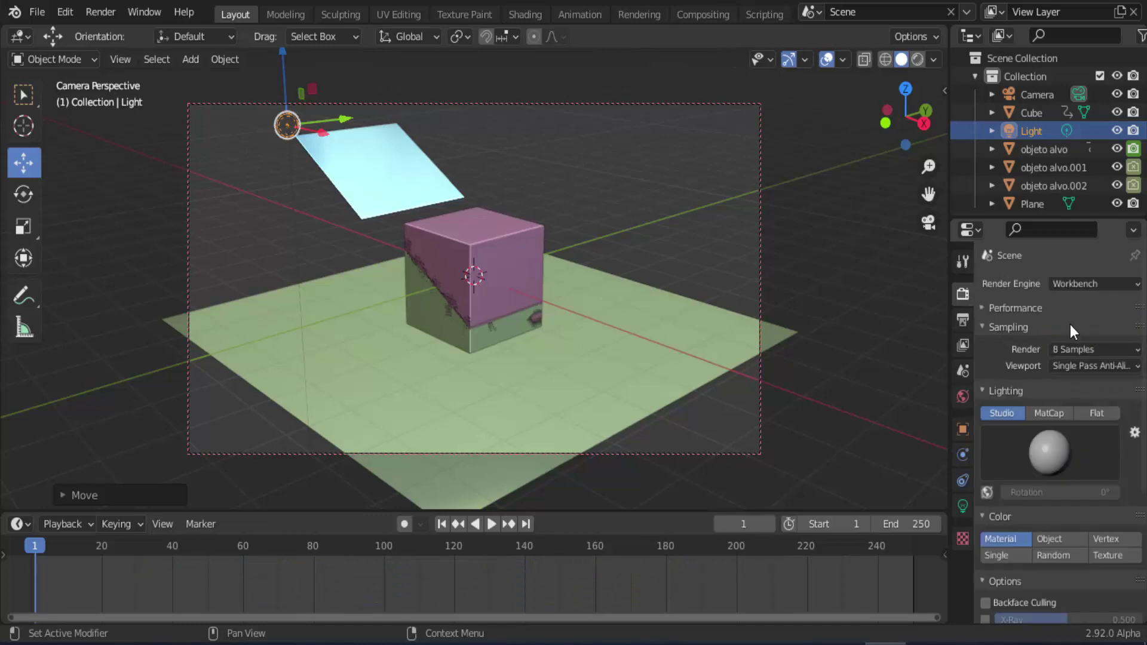
{"action": "left_click", "coordinate": [1053, 553]}
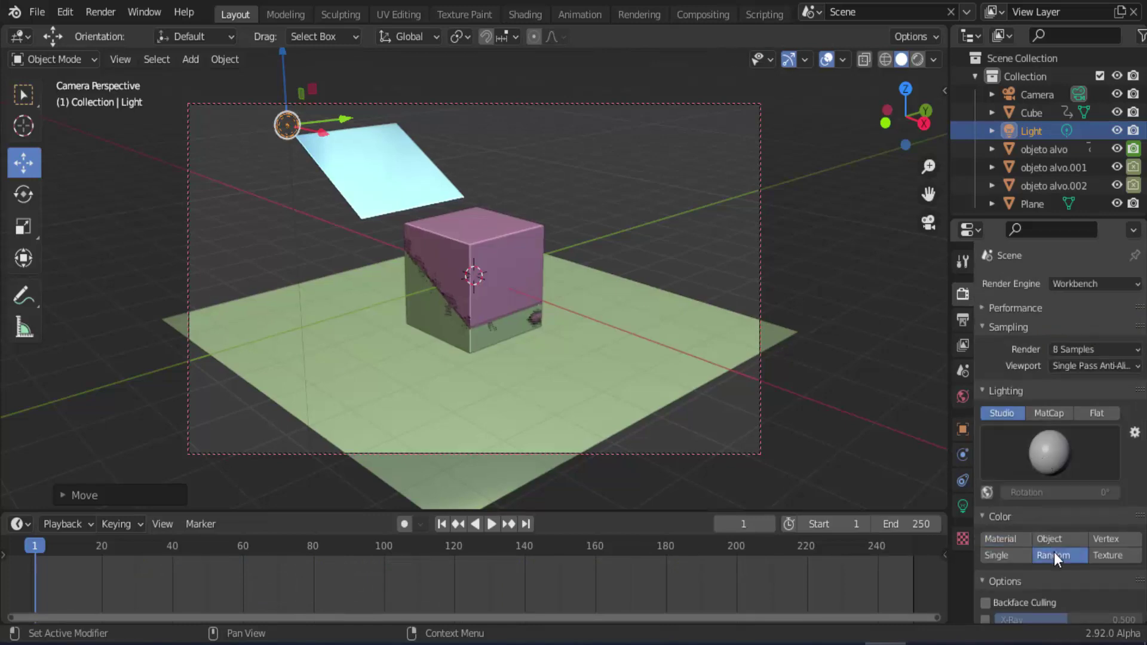
Render a still image of frame 1 as a test and close the render window.
{"action": "left_click", "coordinate": [102, 13]}
{"action": "left_click", "coordinate": [111, 31]}
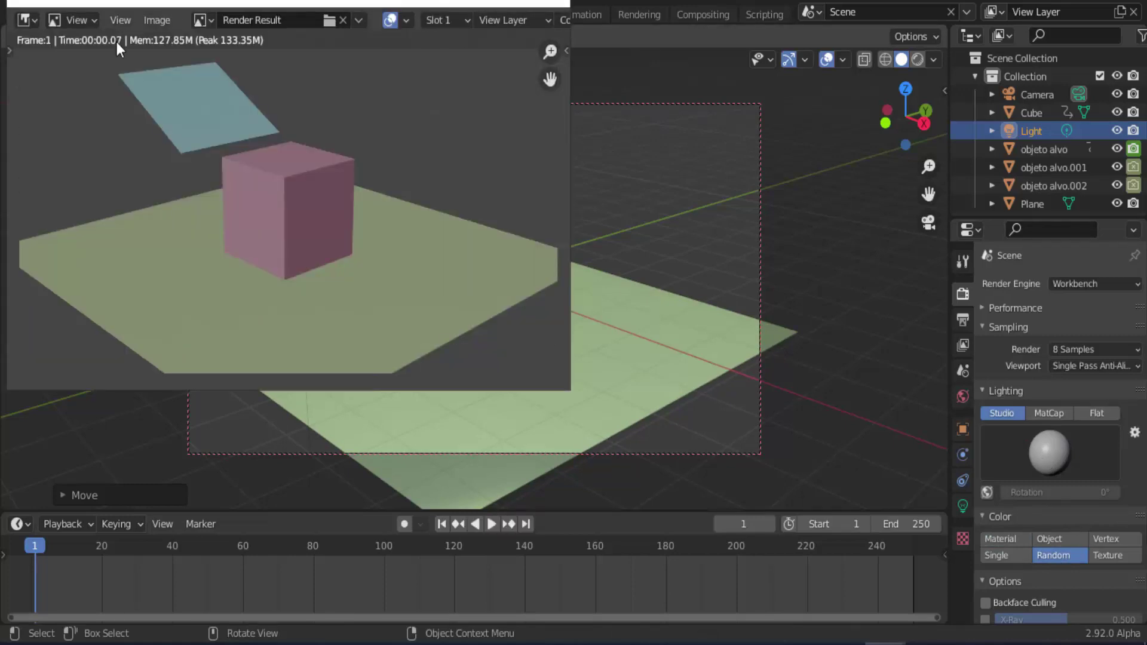
{"action": "left_click", "coordinate": [562, 5]}
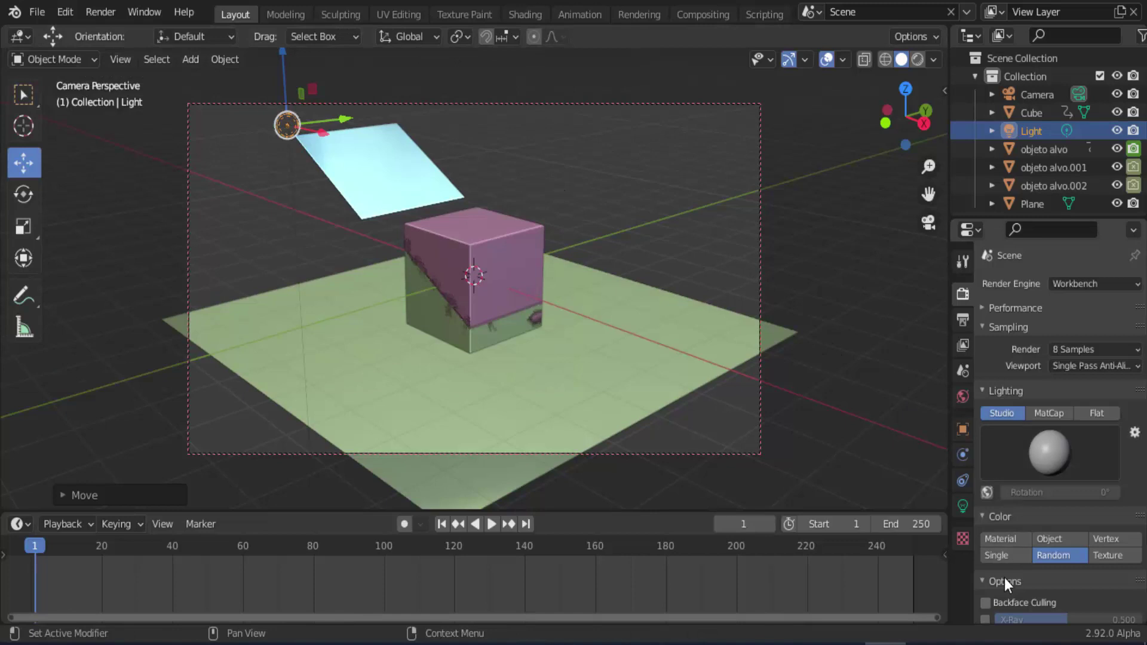
Enable the Cavity and Shadow options for the Workbench render.
{"action": "scroll", "coordinate": [988, 594], "scroll_direction": "down", "scroll_amount": 3}
{"action": "left_click", "coordinate": [986, 584]}
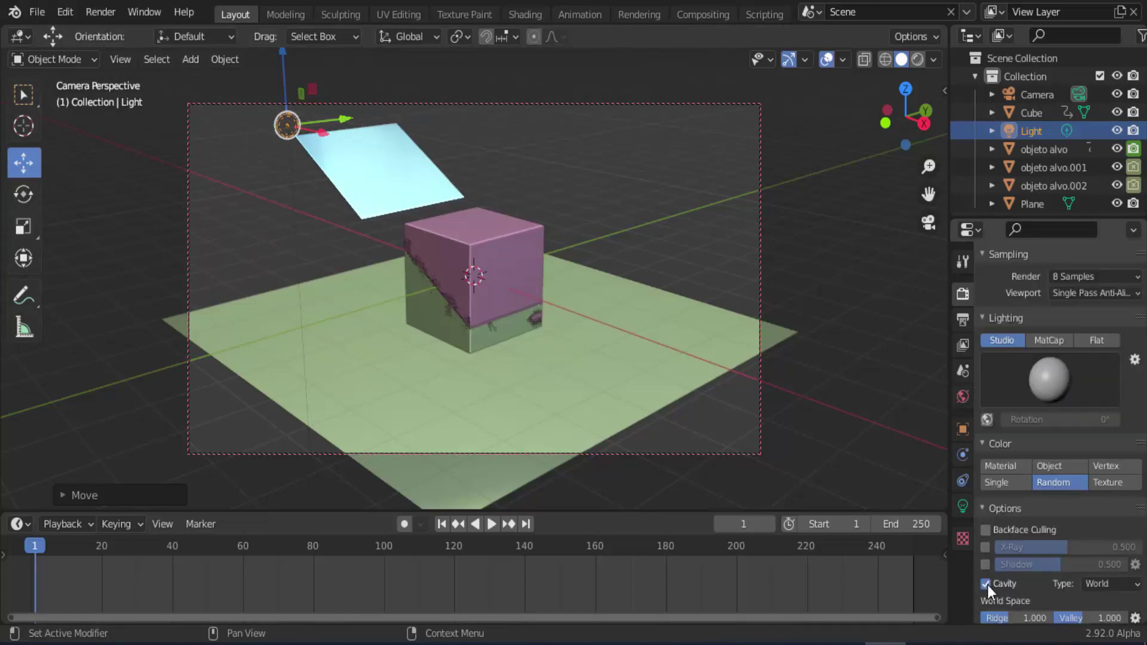
{"action": "left_click", "coordinate": [985, 564]}
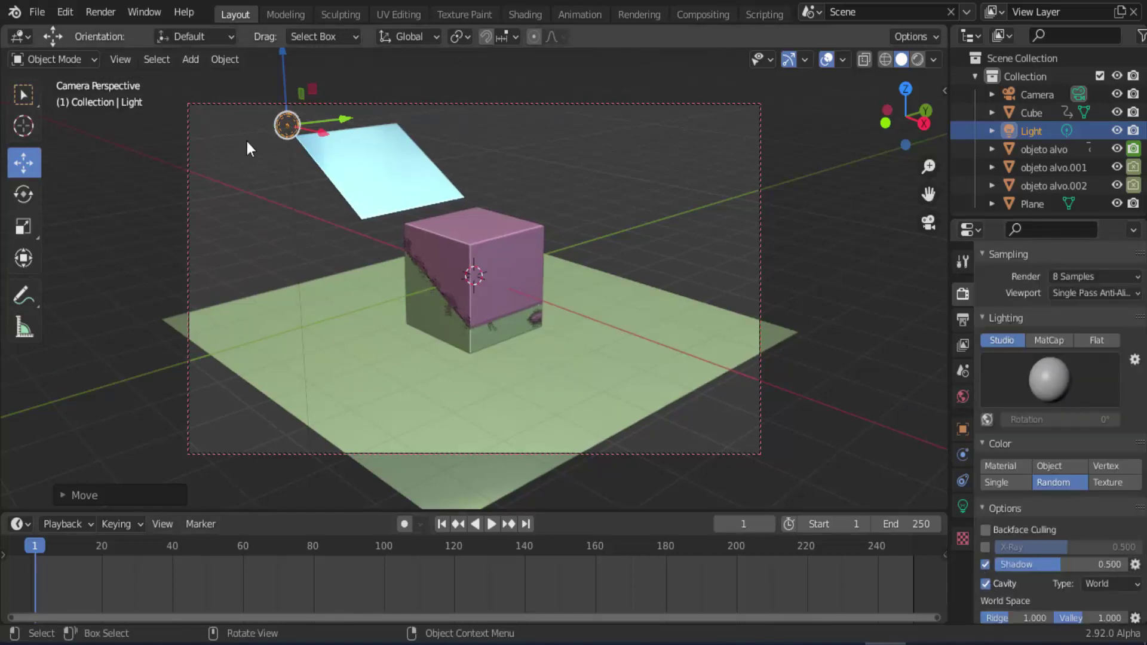
Render frame 1 again to check the cavity and shadow shading, and close the render window.
{"action": "left_click", "coordinate": [113, 12]}
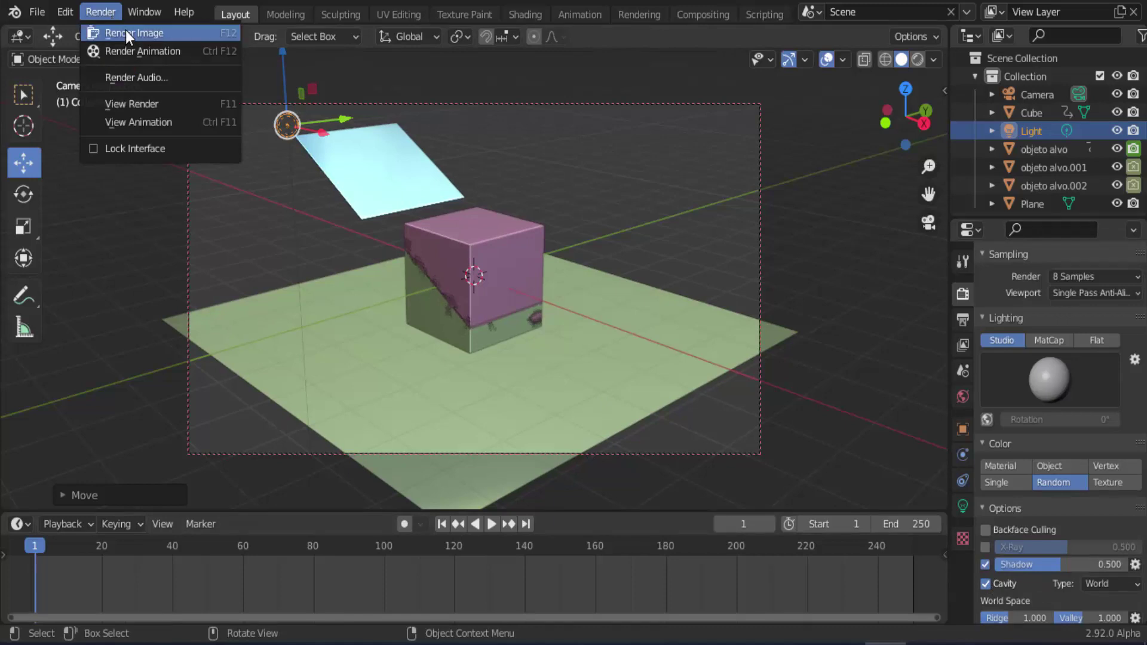
{"action": "left_click", "coordinate": [126, 30]}
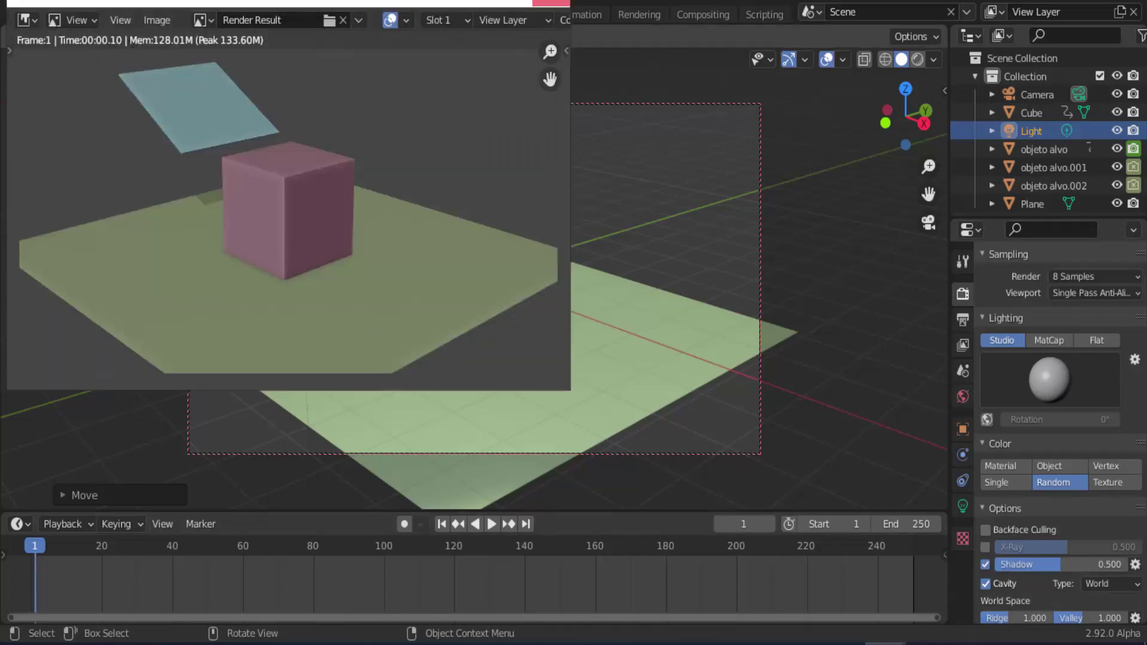
{"action": "left_click", "coordinate": [552, 3]}
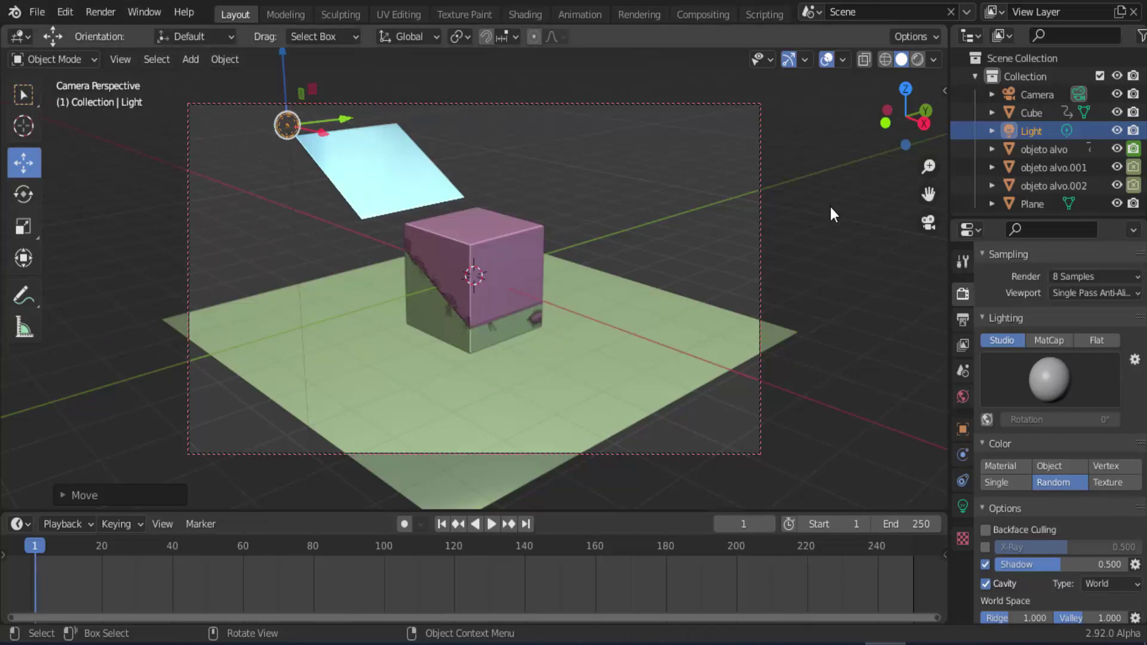
Set the render output path to /tmp\testecorte and the file format to AVI JPEG.
{"action": "left_click", "coordinate": [963, 320]}
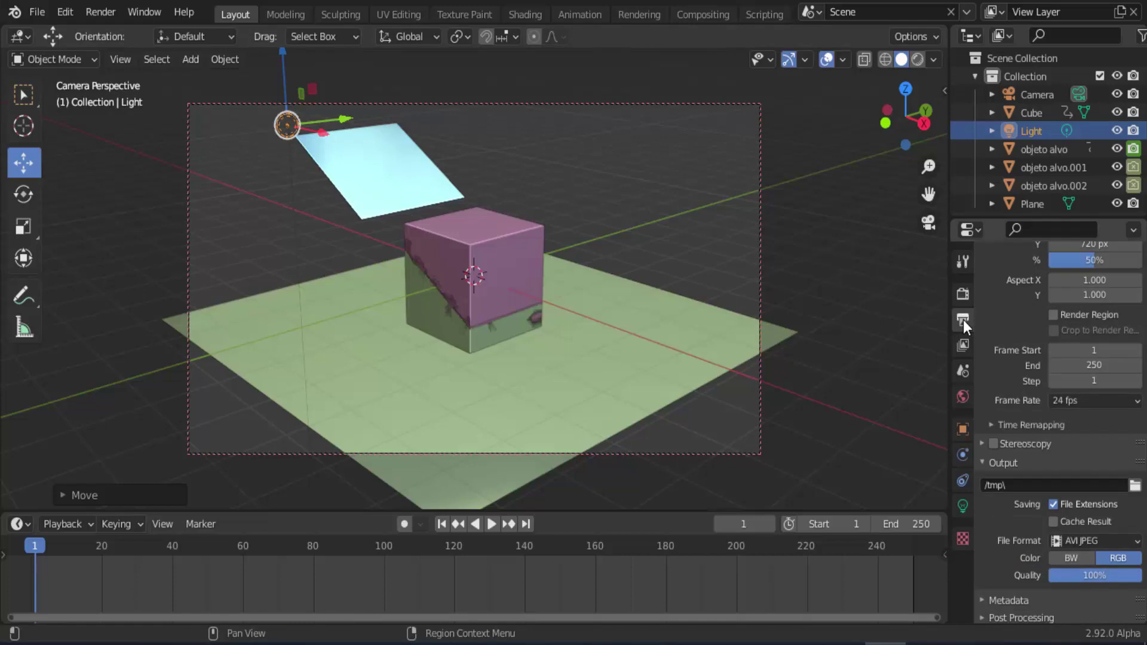
{"action": "scroll", "coordinate": [1015, 323], "scroll_direction": "up", "scroll_amount": 3}
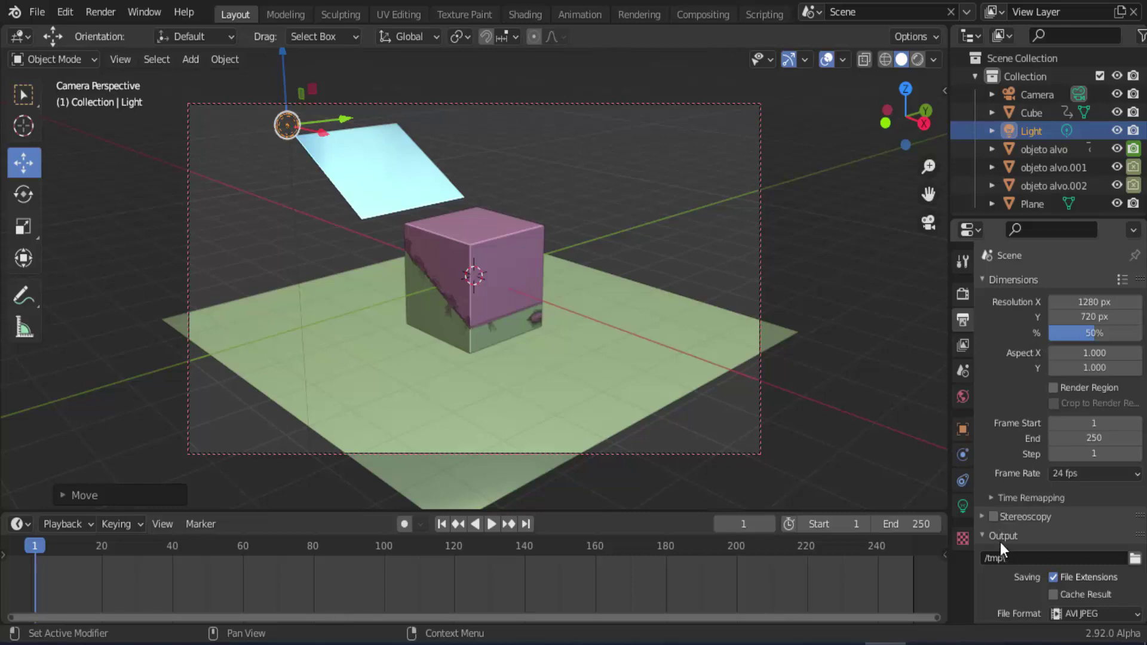
{"action": "scroll", "coordinate": [1001, 542], "scroll_direction": "down", "scroll_amount": 3}
{"action": "left_click", "coordinate": [1023, 479]}
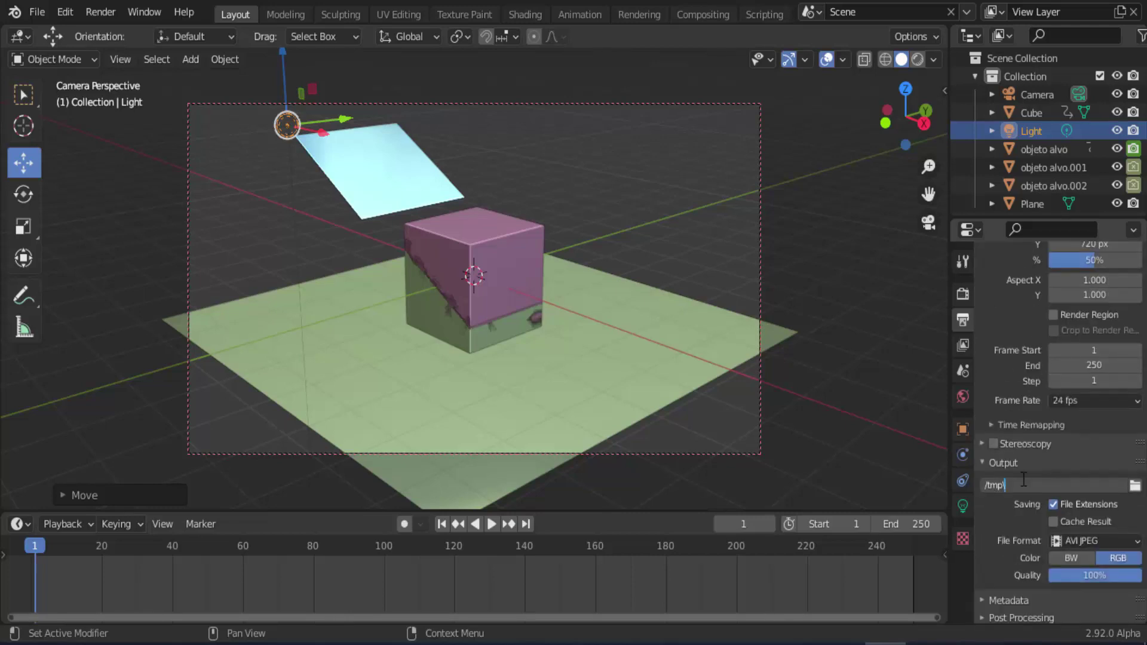
{"action": "type", "text": "testecorte"}
{"action": "left_click", "coordinate": [1002, 505]}
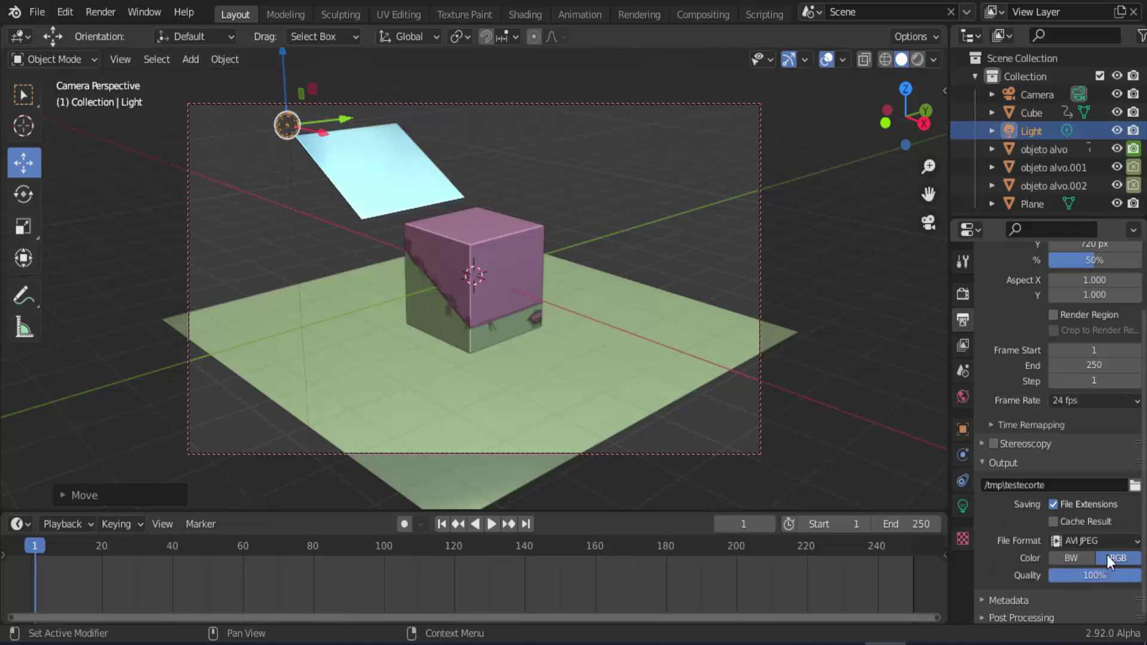
{"action": "left_click", "coordinate": [1122, 542]}
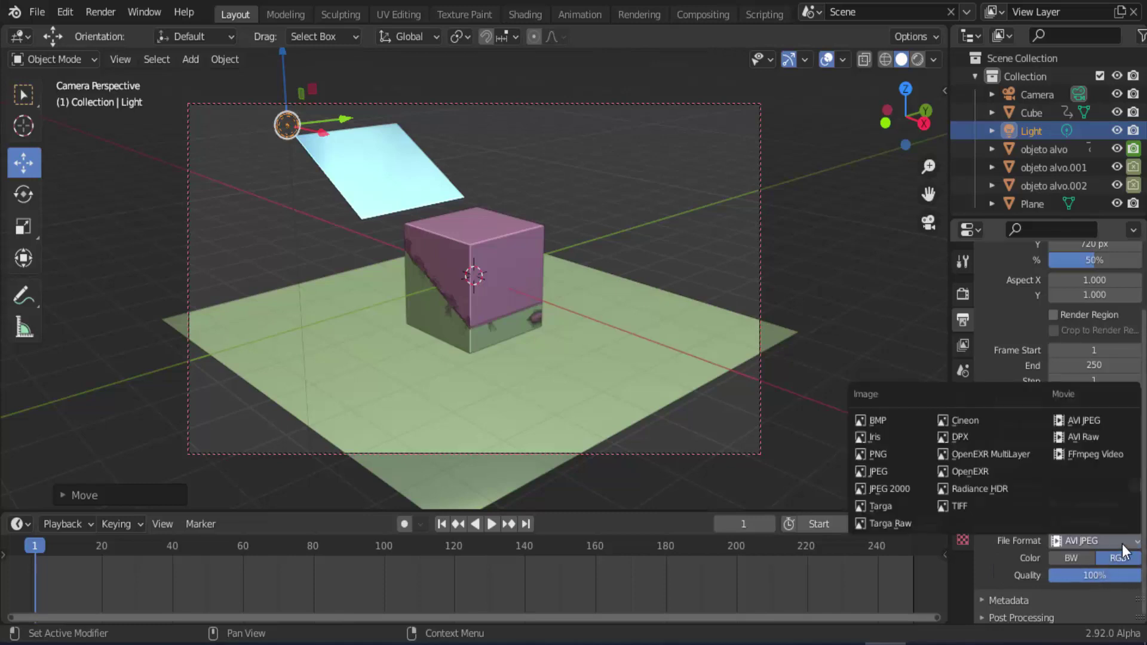
{"action": "left_click", "coordinate": [1109, 420]}
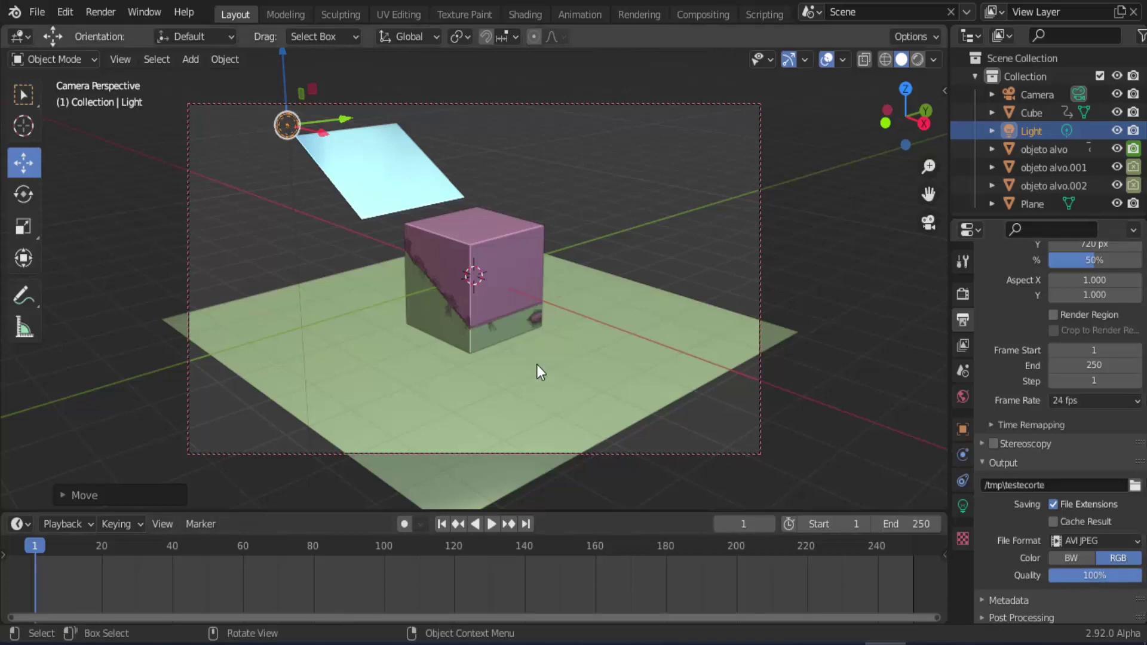
Render the full animation through frame 250 and close the render window.
{"action": "left_click", "coordinate": [107, 12]}
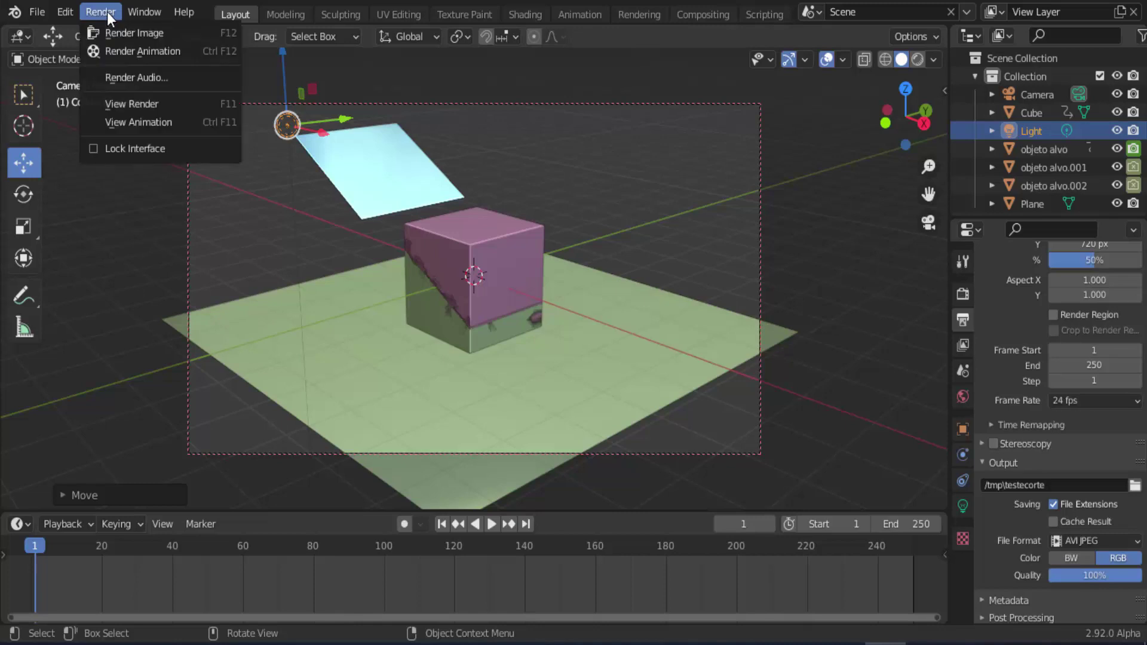
{"action": "left_click", "coordinate": [123, 50]}
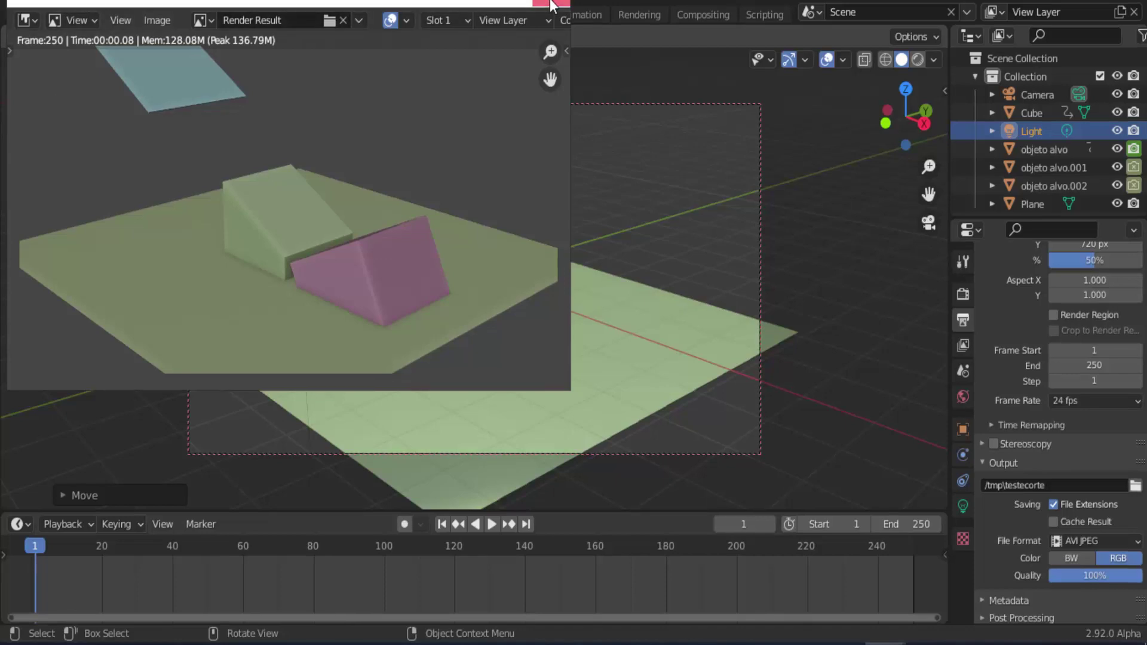
{"action": "left_click", "coordinate": [551, 5]}
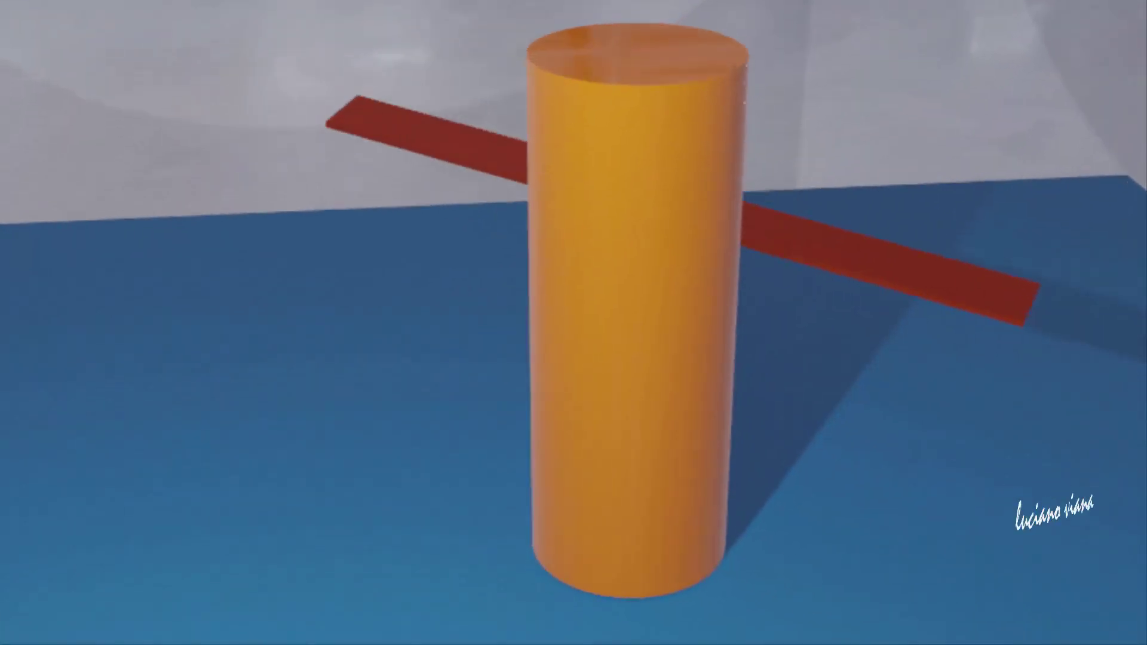